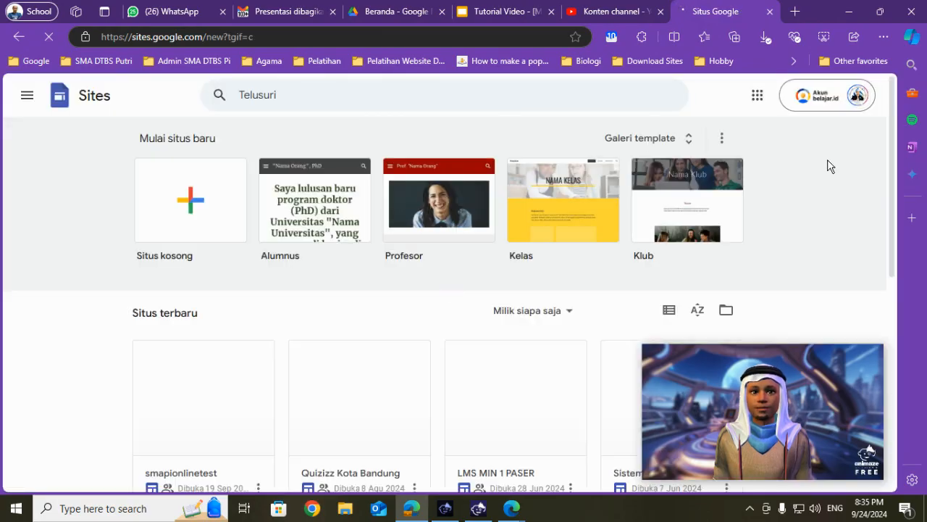
- Create a blank site and review the site-creation task in the Google Slides tutorial presentation before returning to Google Sites
left_click(199, 211)
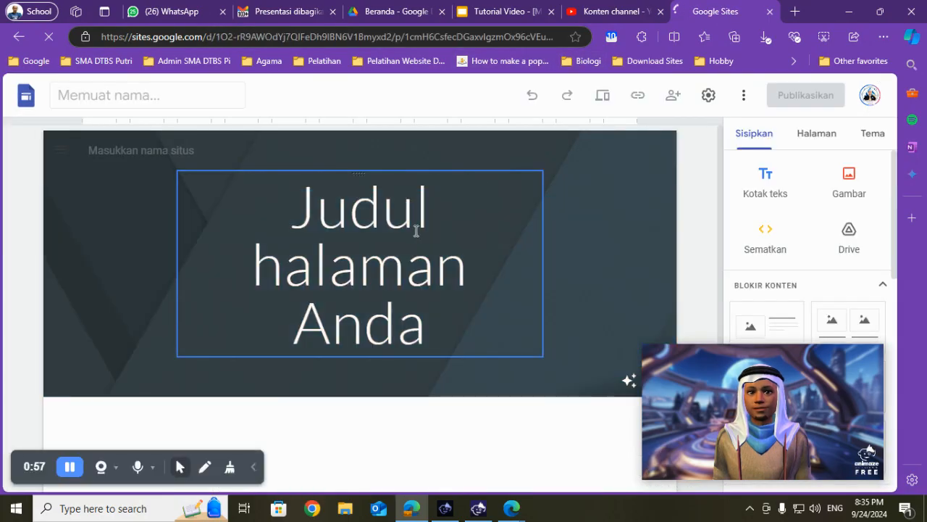
left_click(467, 297)
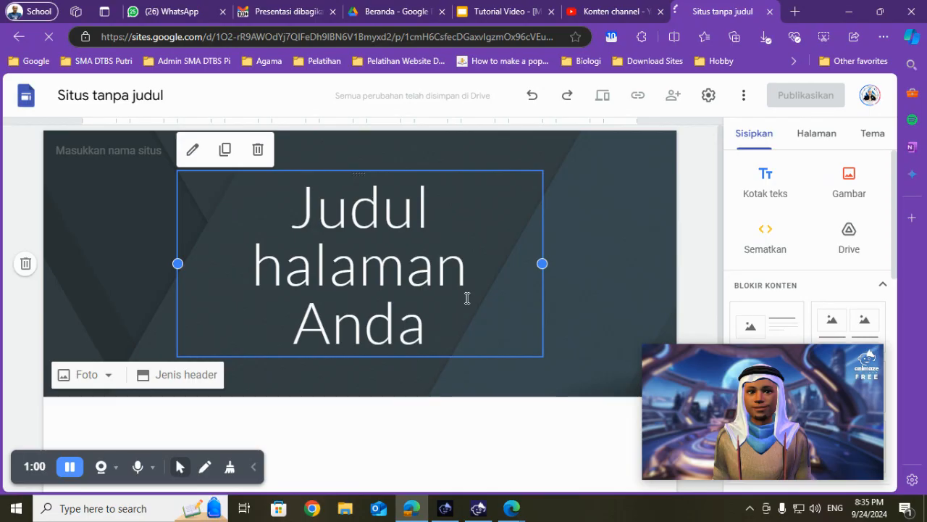
left_click(531, 8)
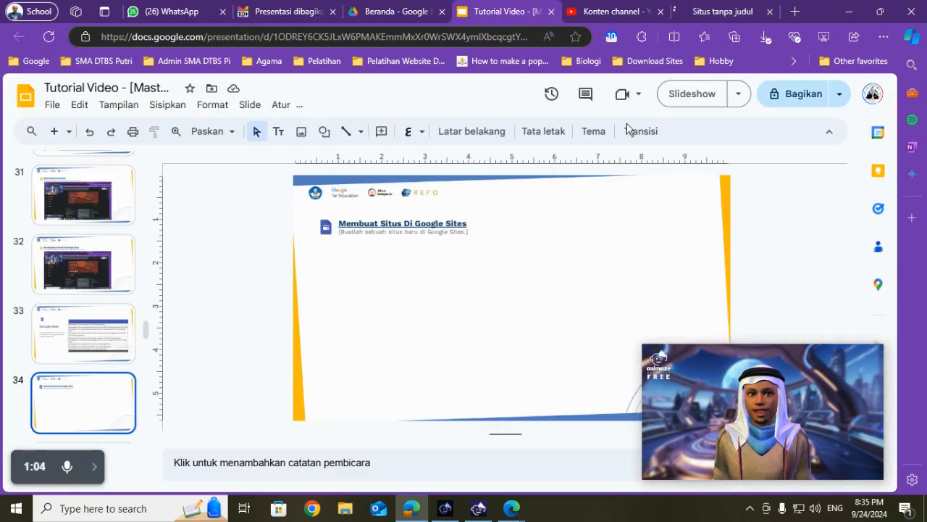
left_click(727, 7)
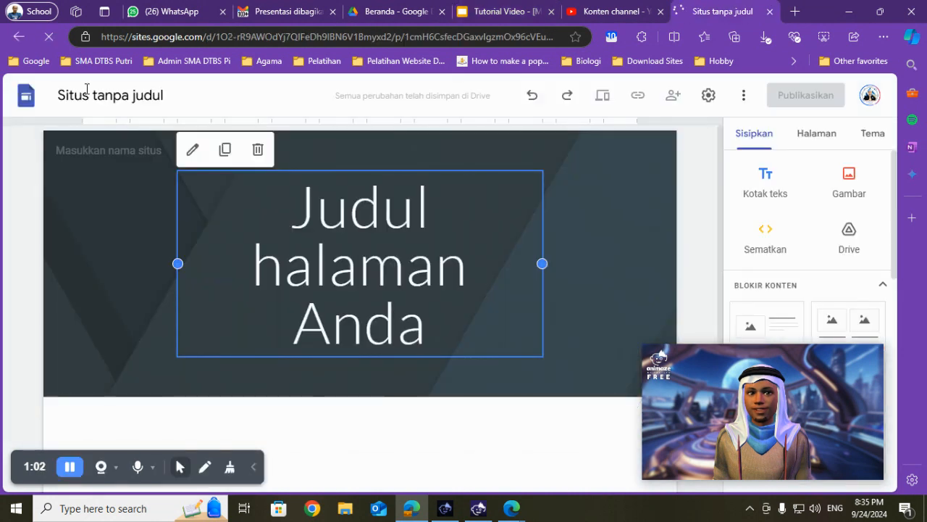
- Replace the placeholder page title in the header with "SMAN Daarut Tauhiid"
left_click(336, 229)
triple_click(336, 229)
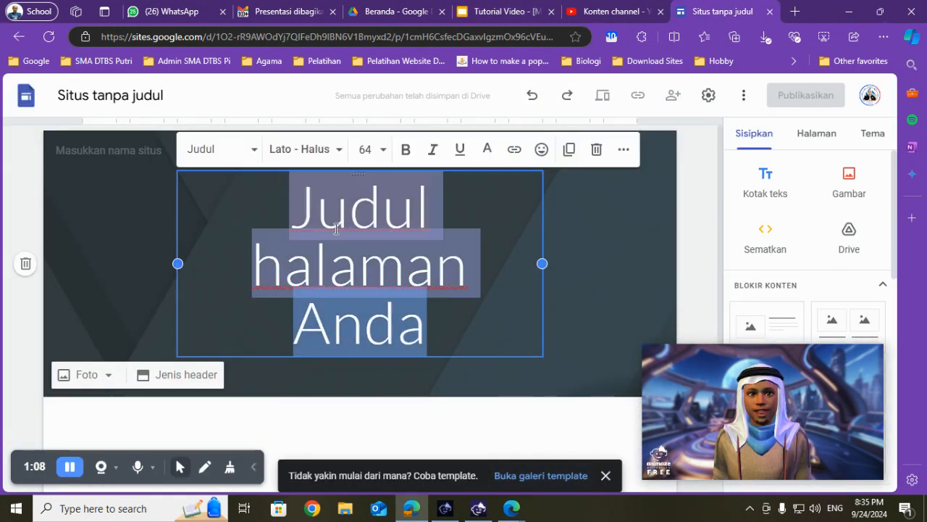
type("SMA N")
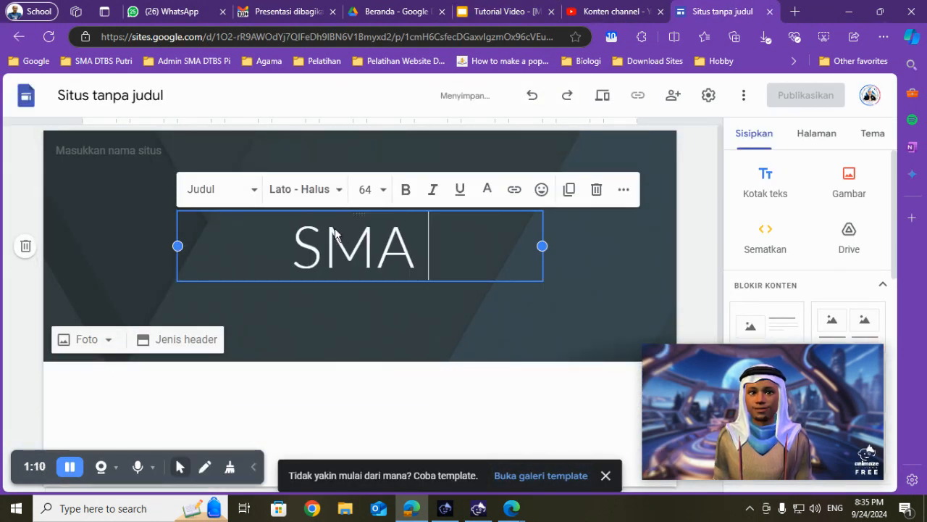
key("BackSpace")
key("BackSpace")
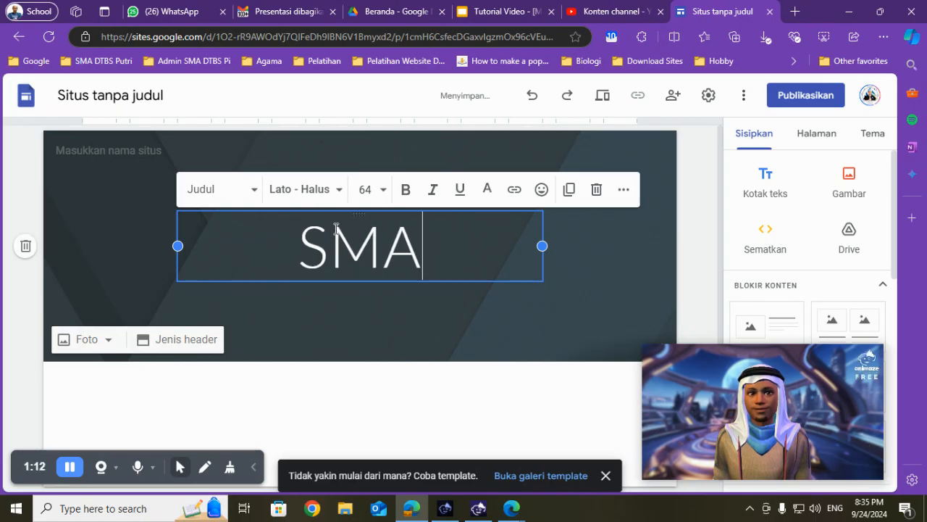
type("N ")
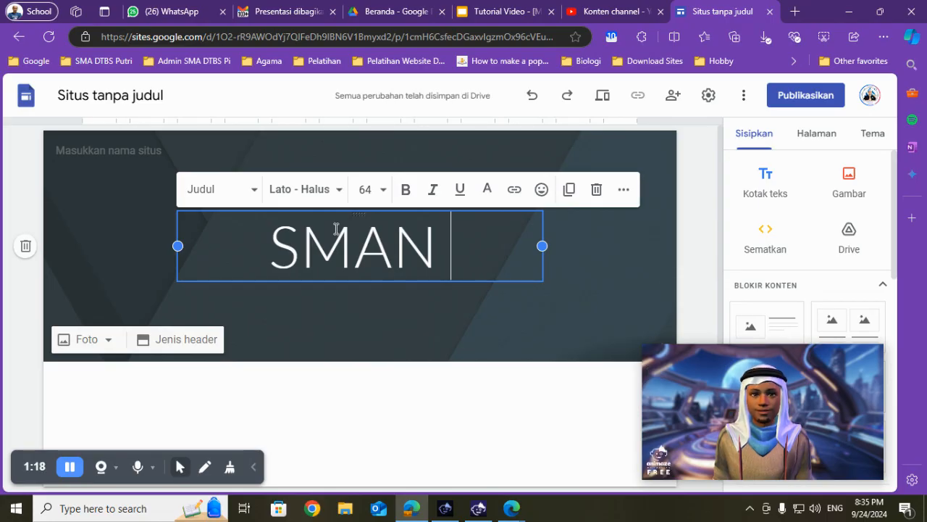
type("Daarut ")
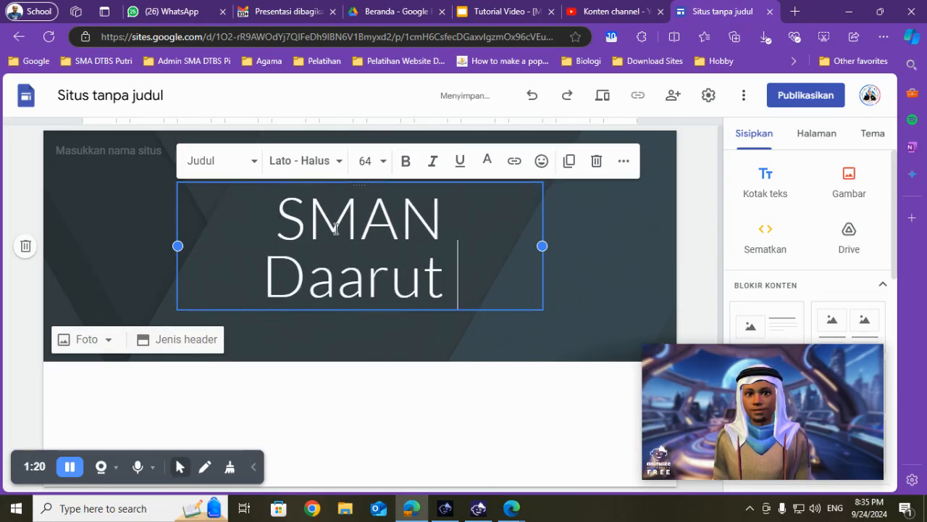
type("Tauhiid")
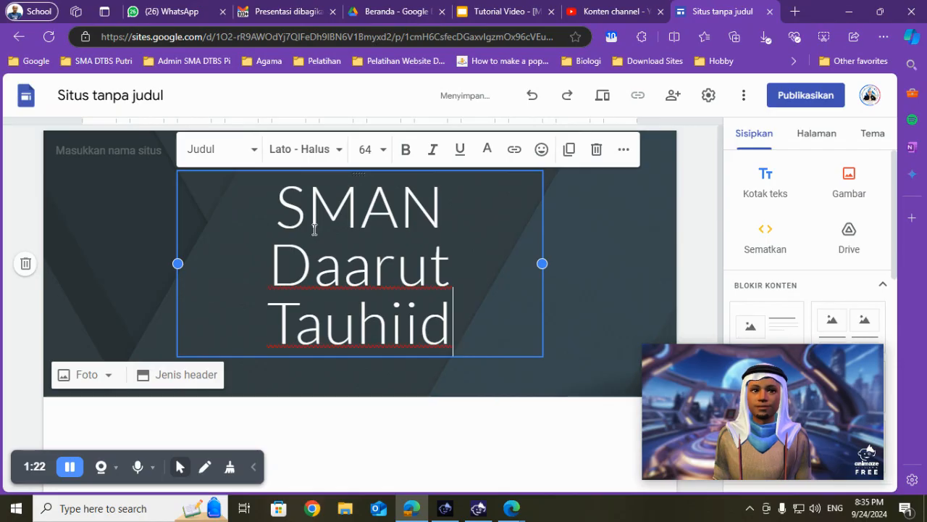
- Rename the untitled site as "SMA Daarut Tauhiid"
left_click(90, 101)
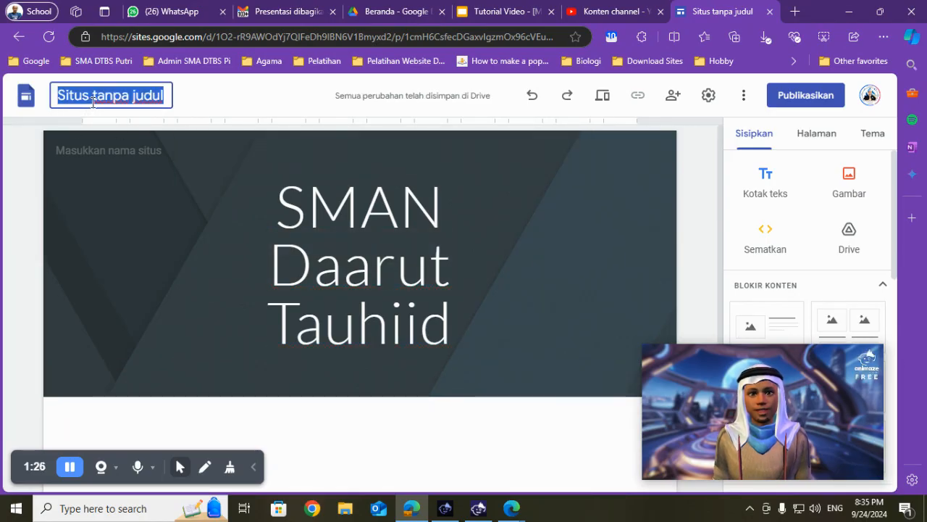
type("SMAN")
key("BackSpace")
type("Da")
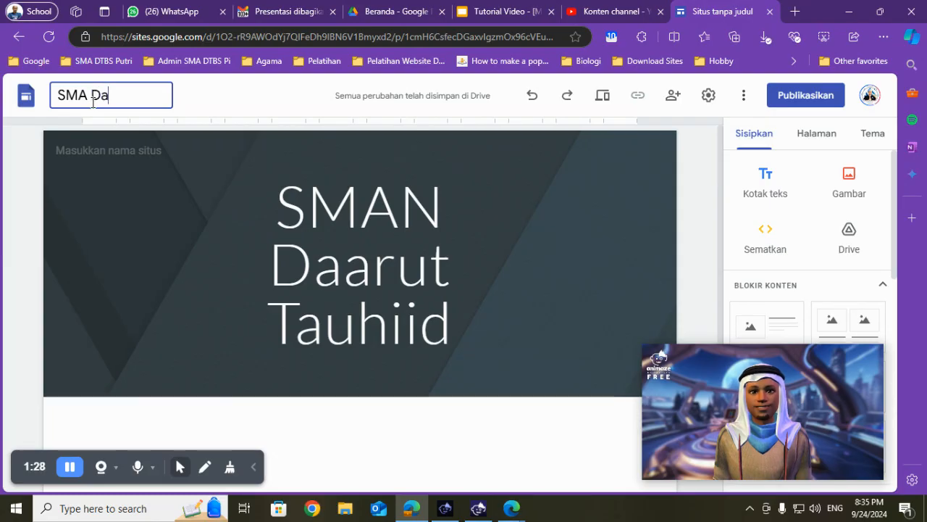
type("aut")
key("BackSpace")
type("Tauhiid")
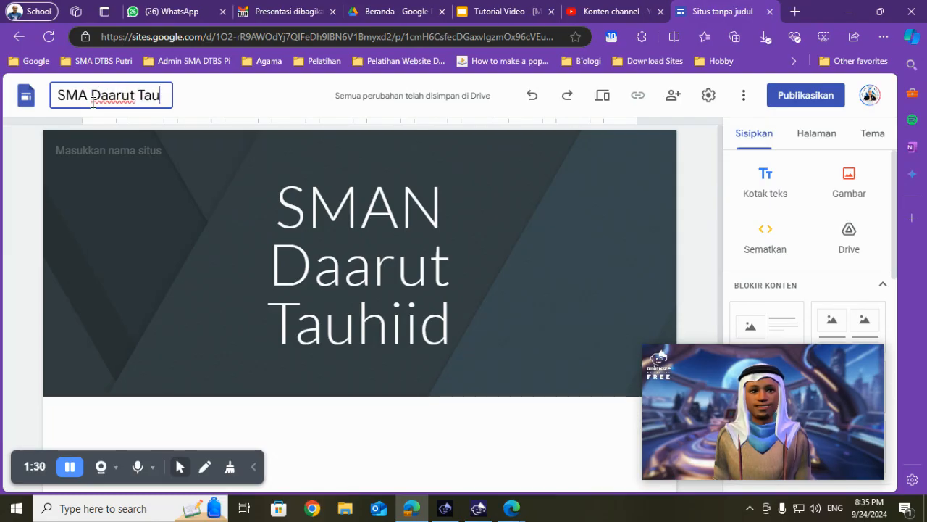
- Correct the header's page title by removing the N so it reads "SMA Daarut Tauhiid"
left_click(459, 201)
key("BackSpace")
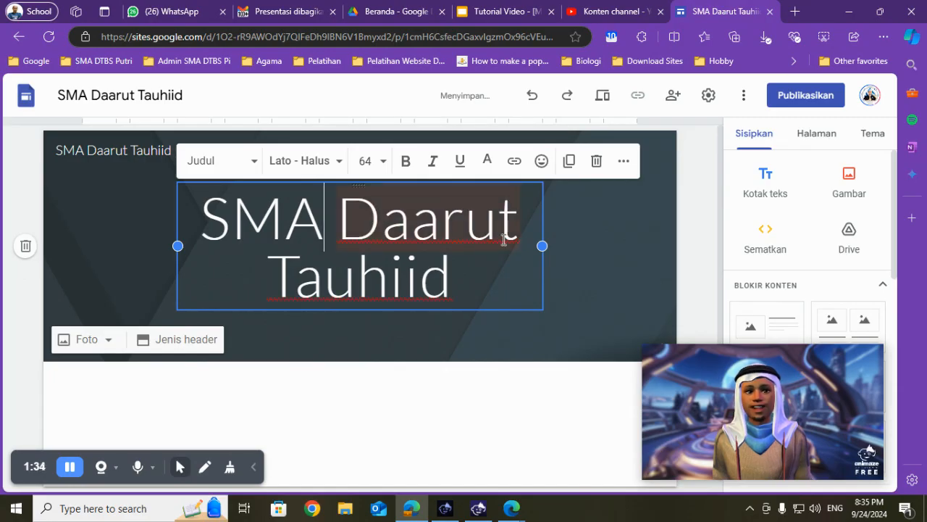
left_click(620, 248)
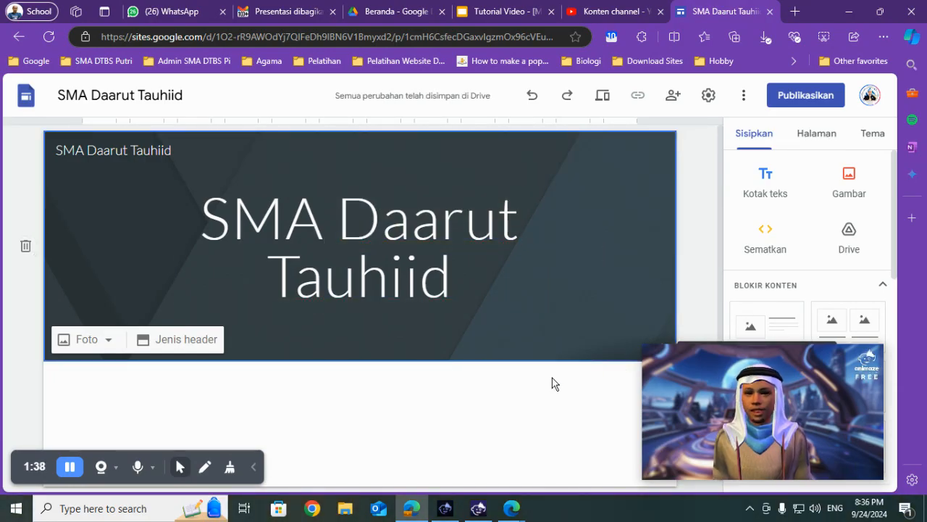
- Switch to the Google Slides presentation, paste the site screenshot below the heading on slide 34, and open slide 35
left_click(505, 8)
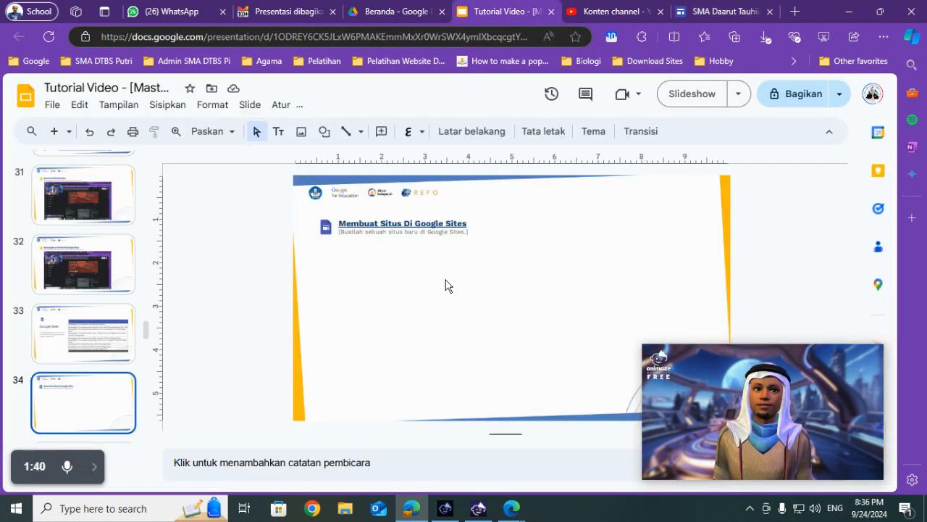
key("ctrl+v")
left_click_drag(514, 276, 540, 276)
scroll(87, 355, "down", 1)
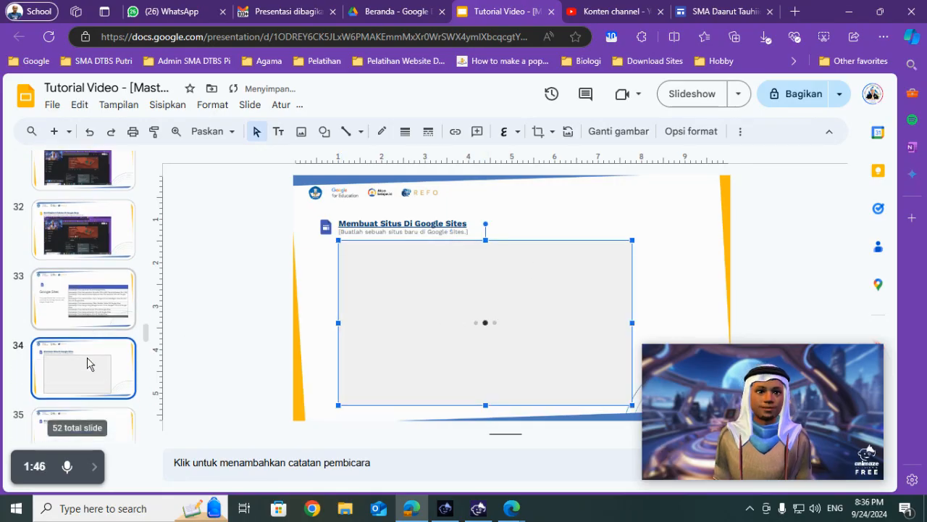
scroll(97, 373, "down", 1)
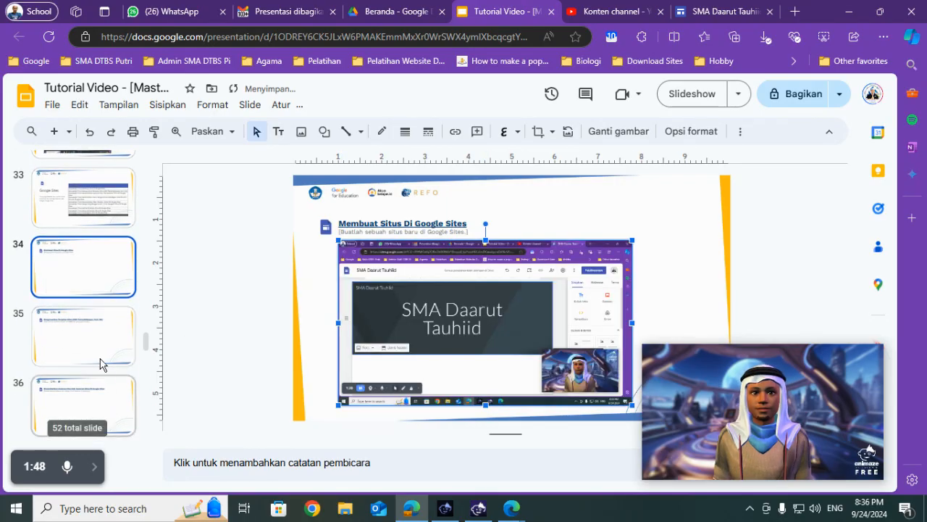
left_click(100, 354)
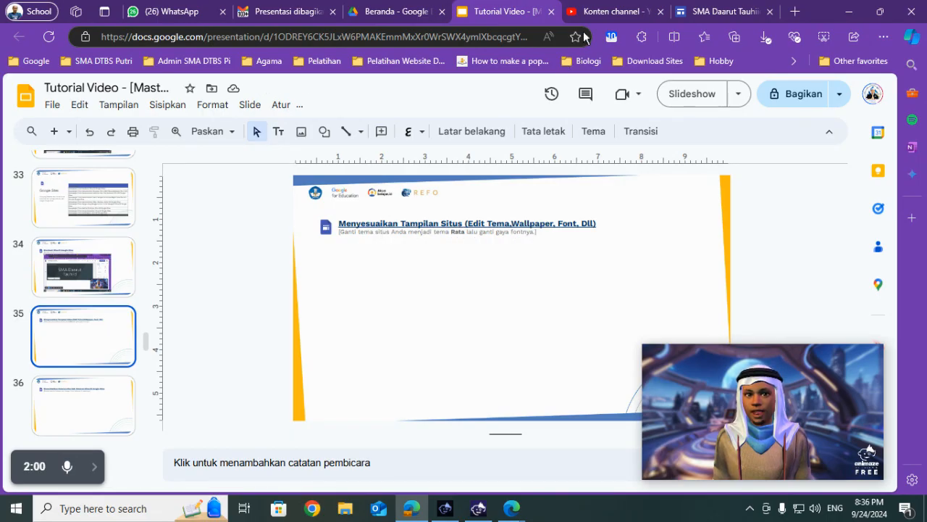
- Switch back to Google Sites and apply the Rata theme to the site, as the task on slide 35 asks
left_click(734, 7)
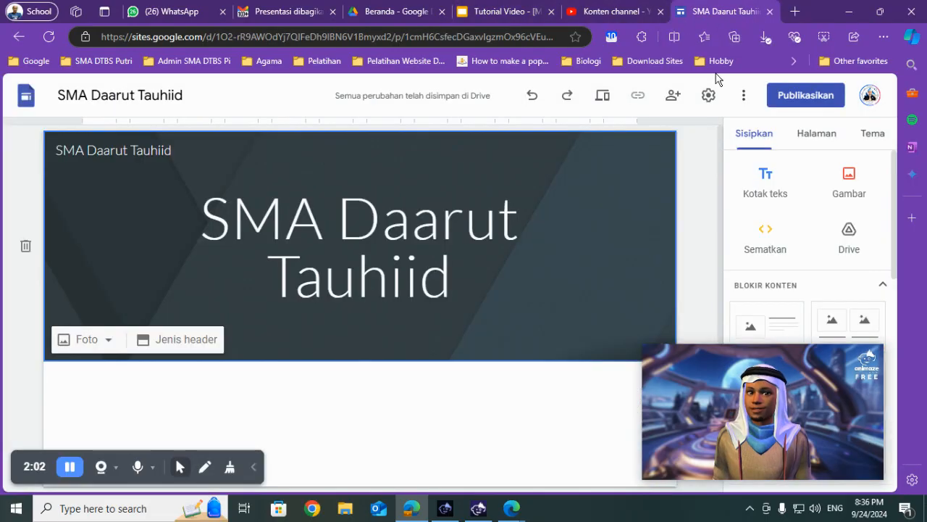
left_click_drag(647, 349, 706, 379)
left_click_drag(797, 408, 117, 80)
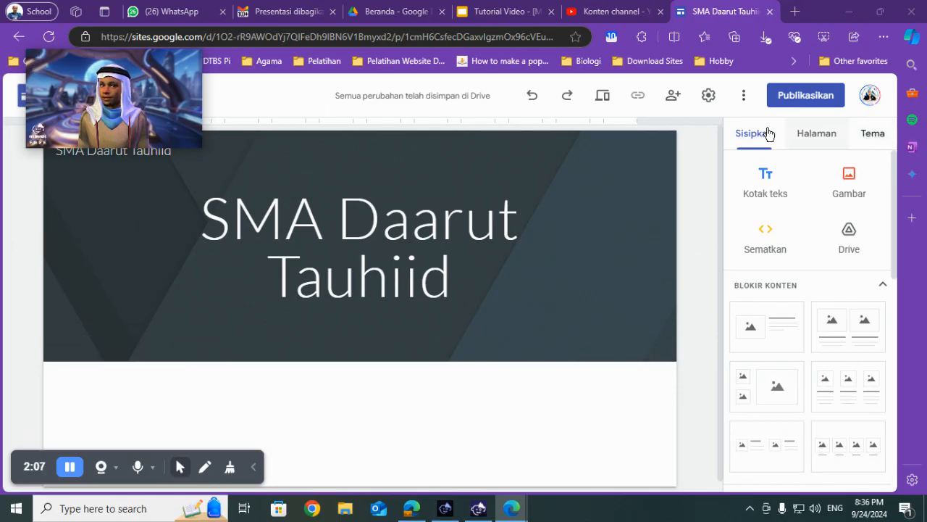
left_click(813, 136)
left_click(872, 141)
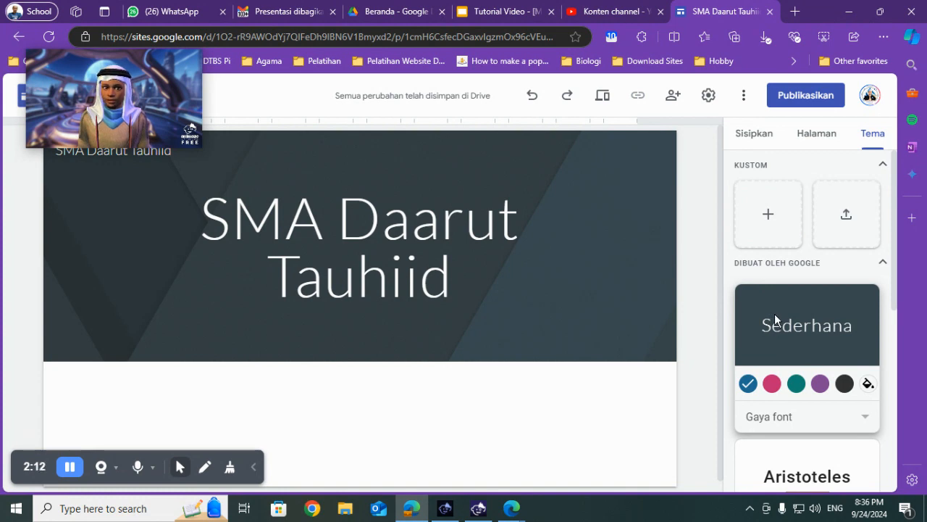
left_click(508, 8)
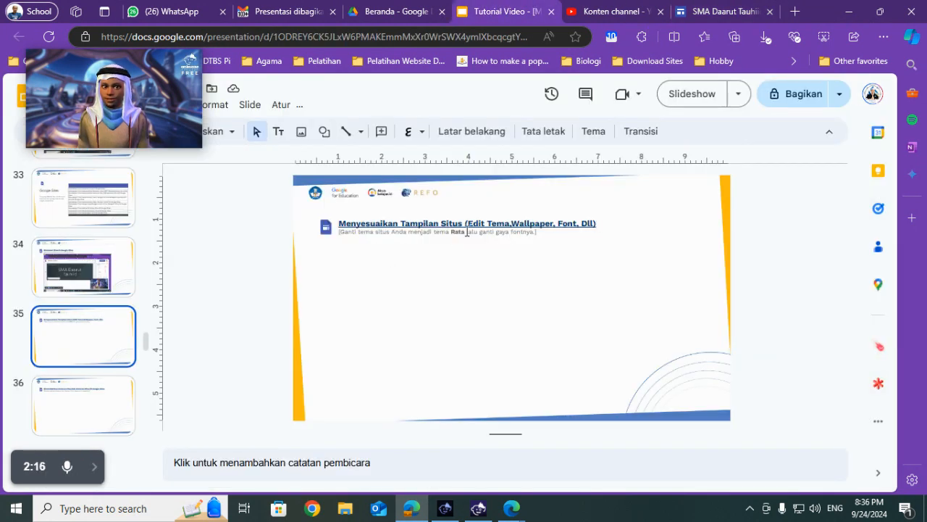
left_click(720, 11)
scroll(789, 343, "down", 2)
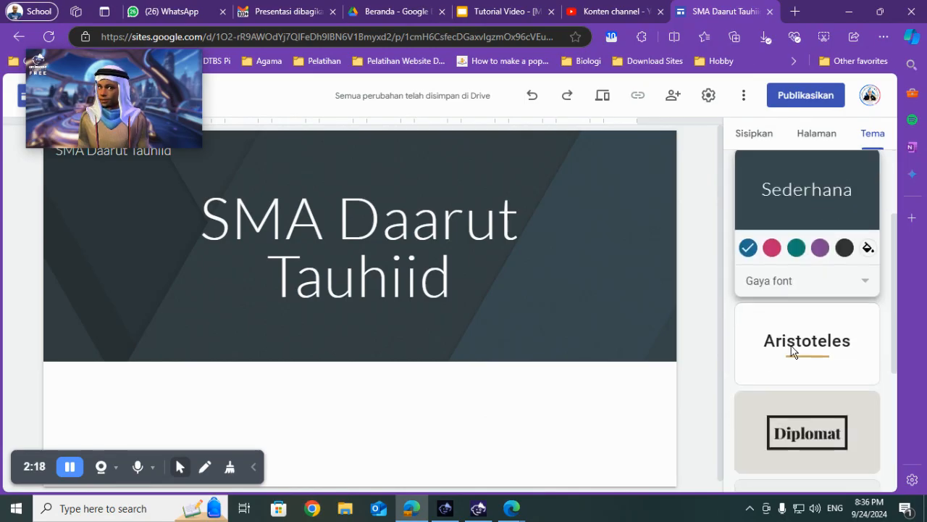
scroll(791, 347, "down", 4)
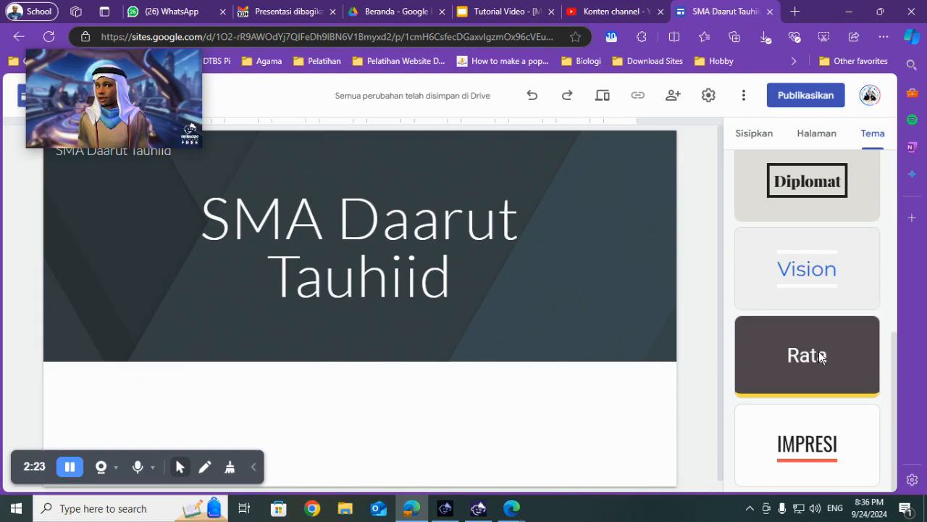
left_click(821, 356)
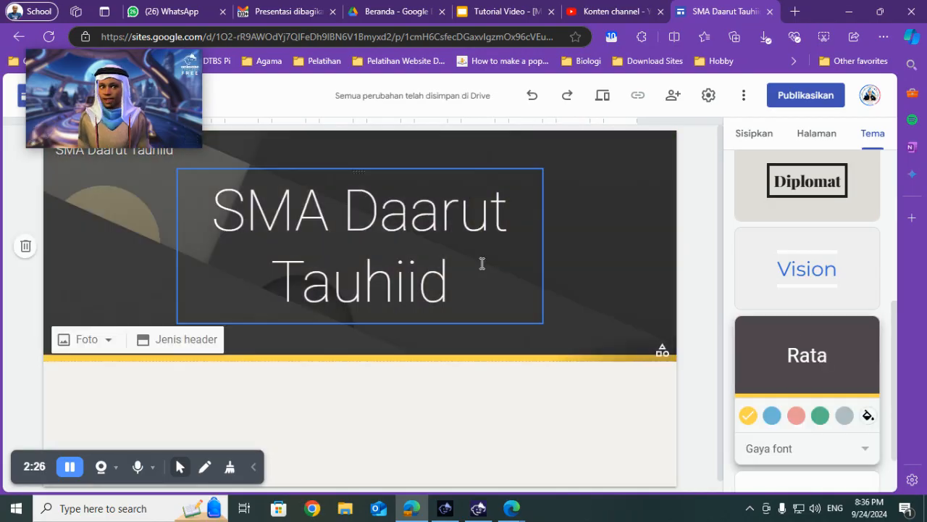
- Check the font instruction on slide 35 and set the Rata theme's font style to Lempeng
left_click(499, 11)
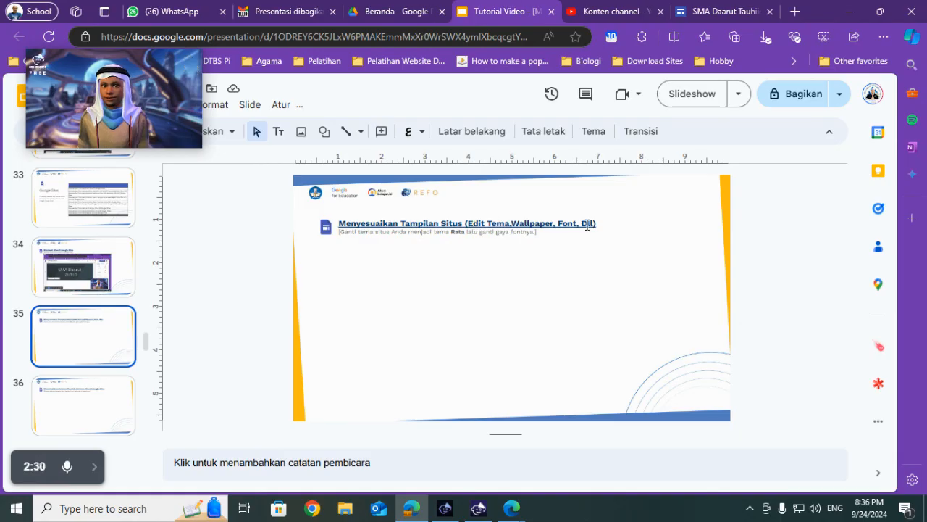
left_click(721, 6)
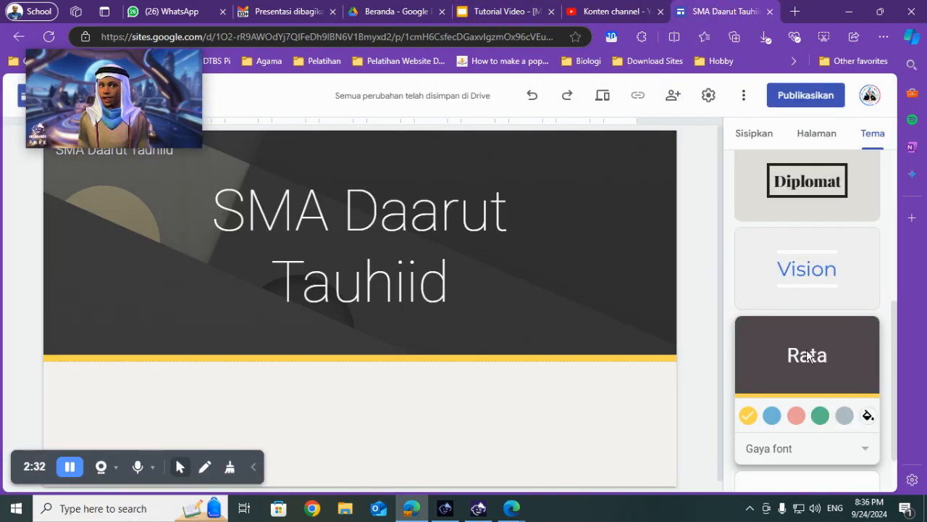
scroll(804, 358, "down", 1)
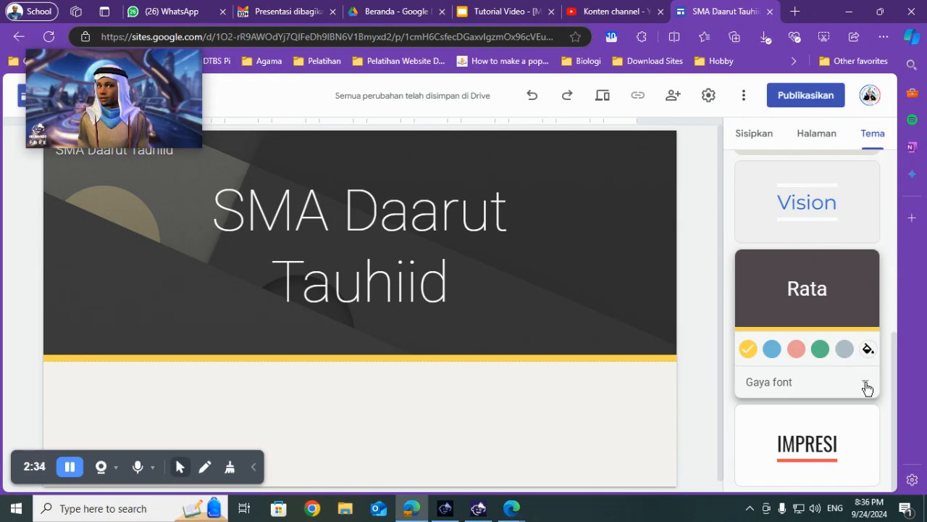
left_click(865, 384)
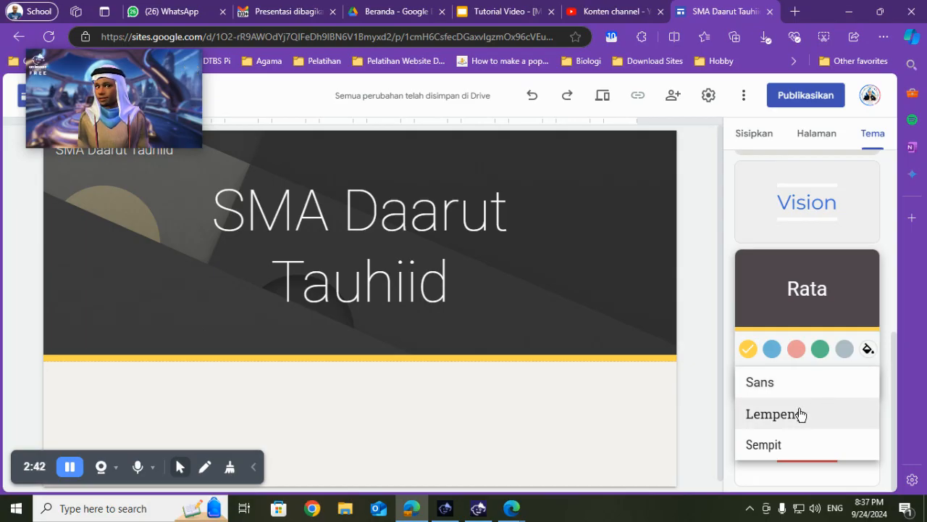
left_click(780, 421)
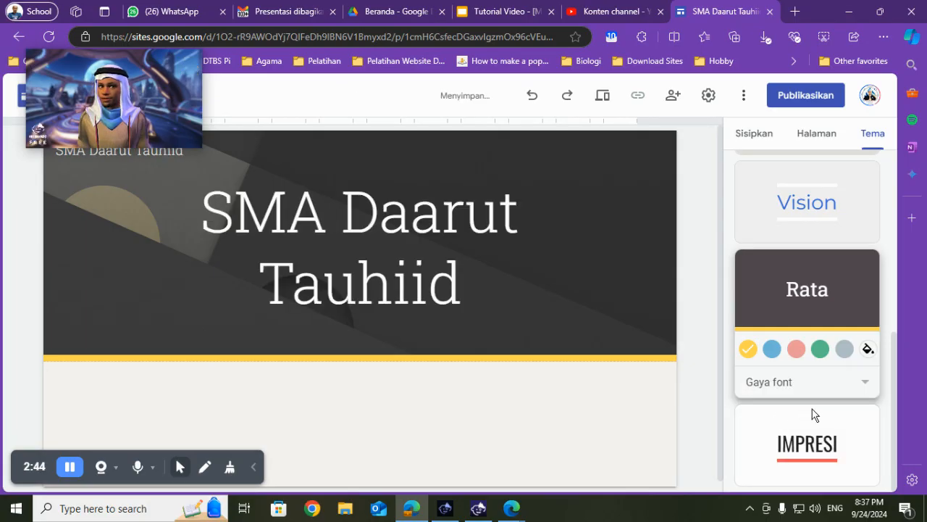
left_click_drag(257, 215, 459, 268)
left_click(621, 257)
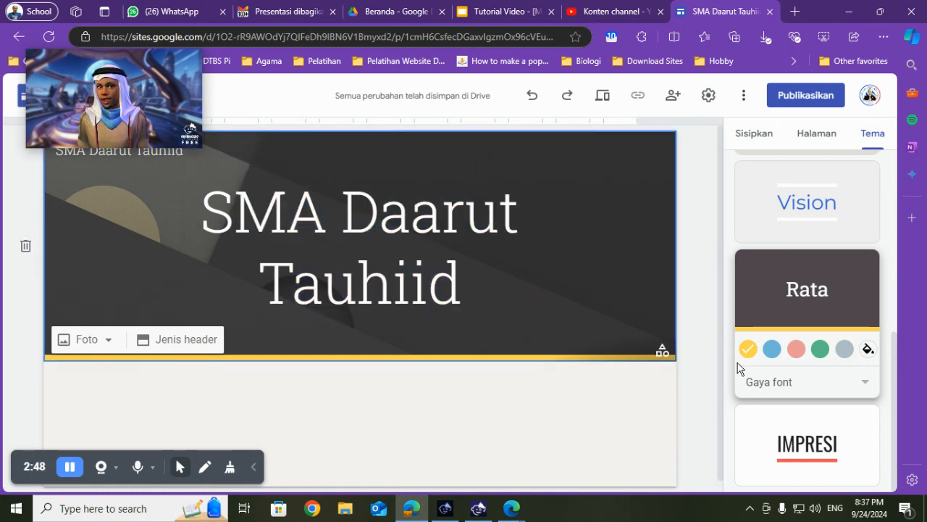
- Preview the Rata theme's other accent colours and set the theme colour to blue
left_click(770, 350)
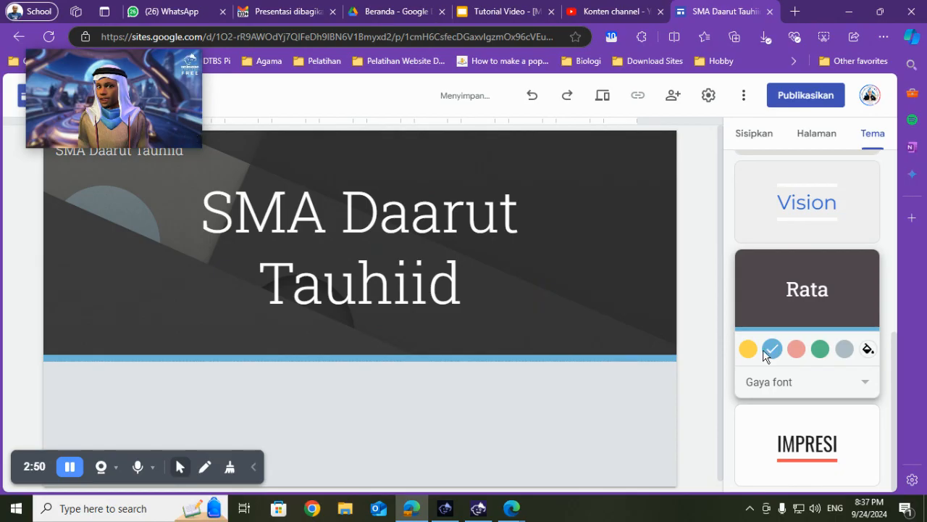
left_click(797, 350)
left_click(820, 350)
left_click(844, 350)
left_click(748, 351)
left_click(771, 350)
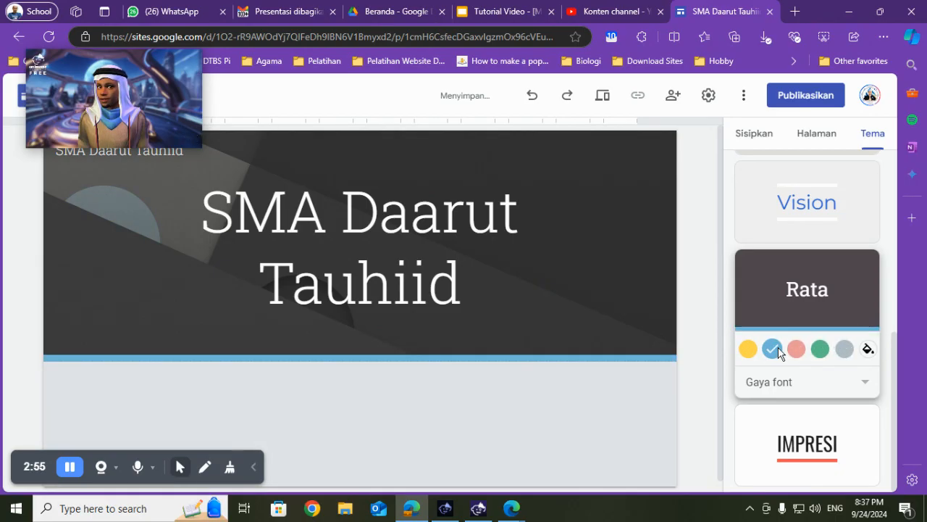
- Show the Rata theme's font style options, switch to the Slides presentation, and place the screenshot of them below the heading on slide 35
left_click(809, 381)
left_click(497, 8)
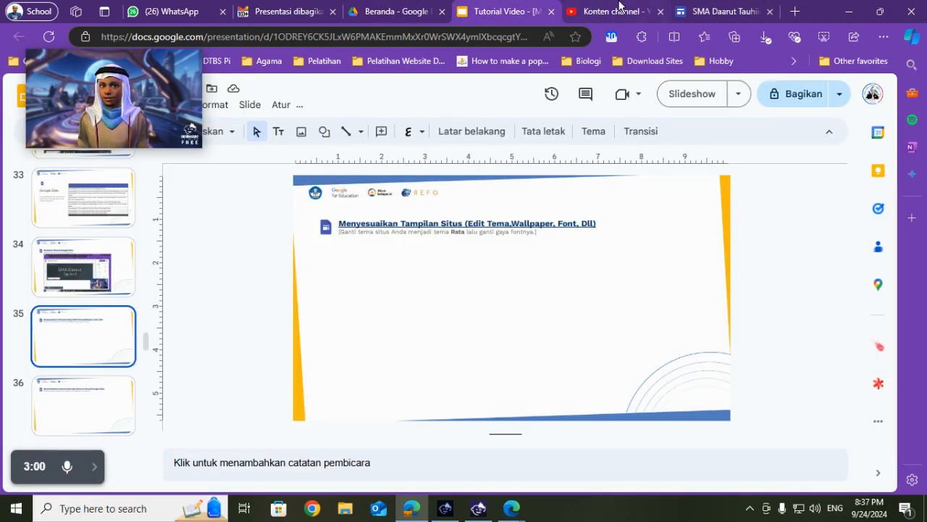
left_click(711, 9)
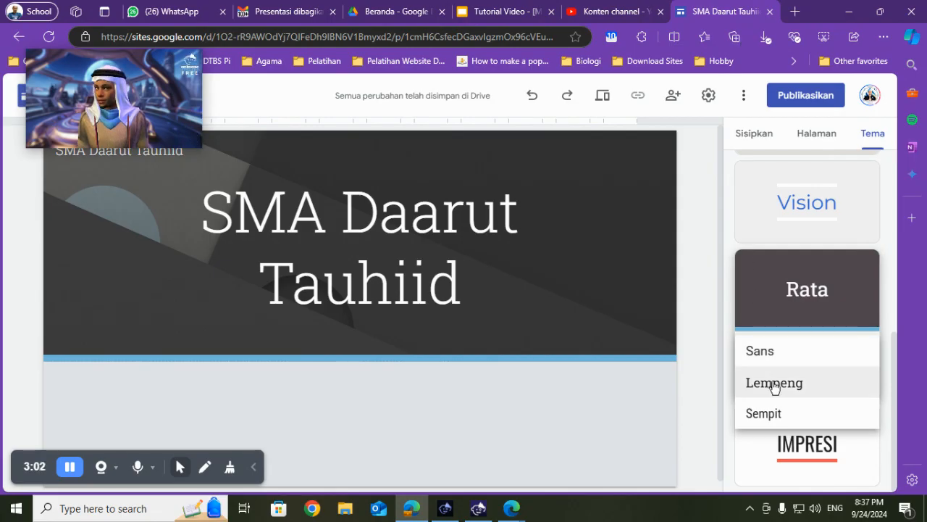
left_click(497, 10)
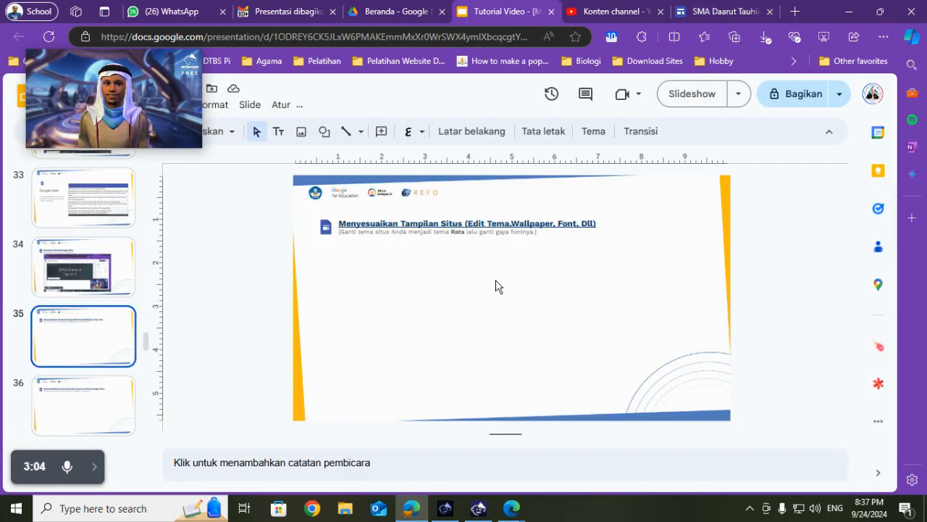
key("ctrl+v")
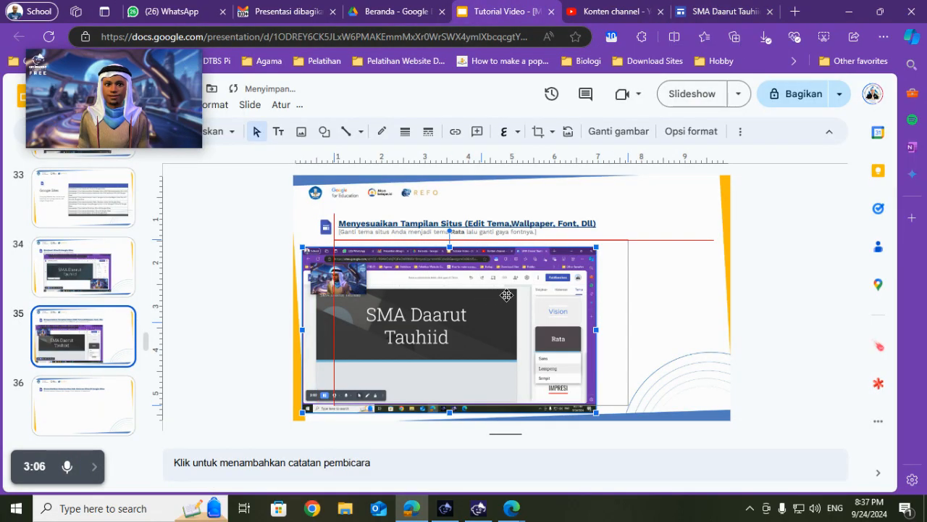
- Open slide 36, read its page and subpage task, and switch back to the Google Sites editor with the font options closed
left_click(107, 402)
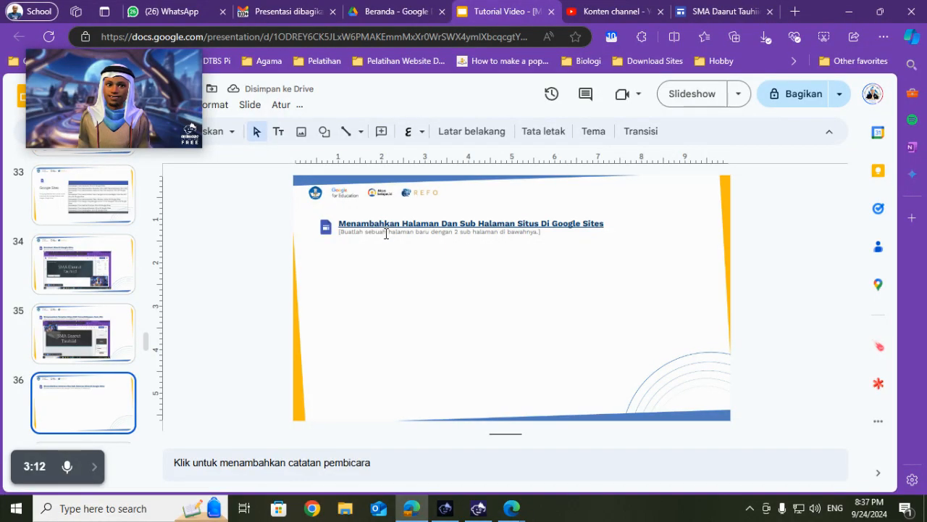
left_click_drag(386, 232, 481, 233)
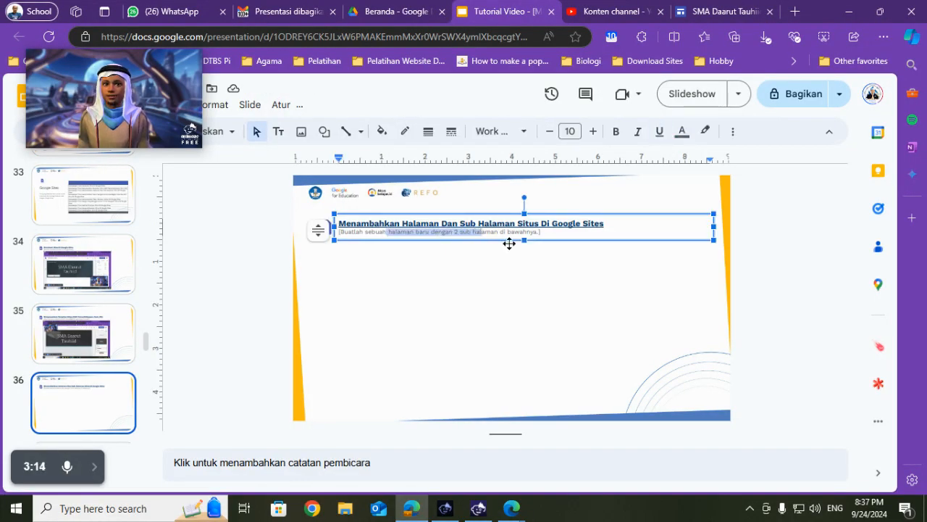
left_click(718, 11)
left_click(608, 401)
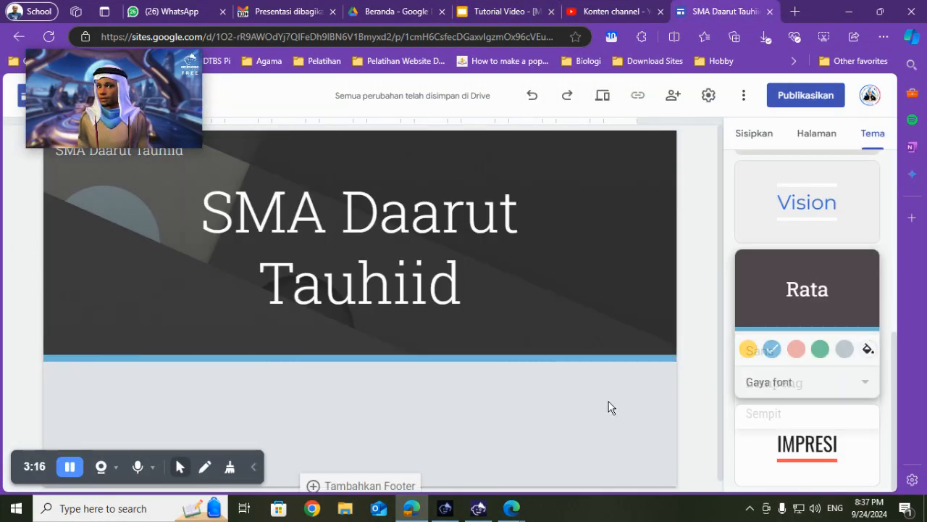
- Add a new page named Profil to the site
left_click(819, 139)
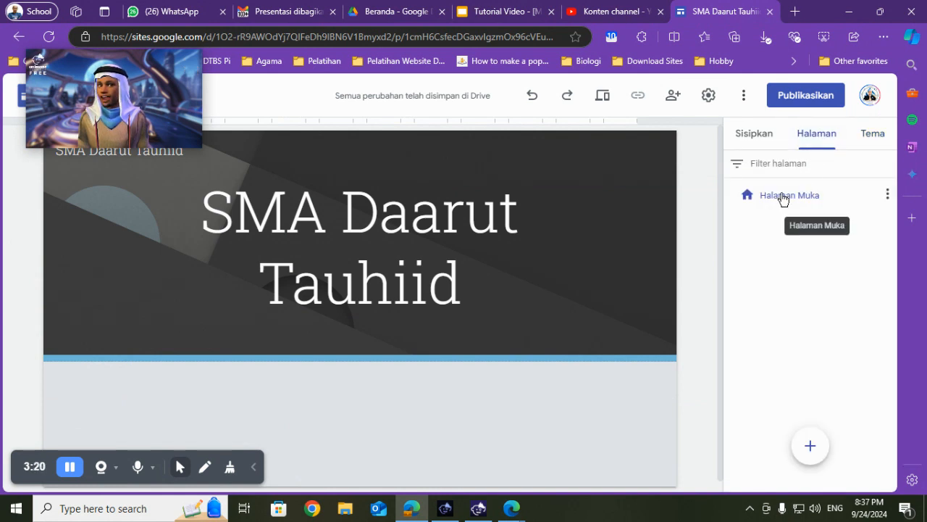
mouse_move(813, 448)
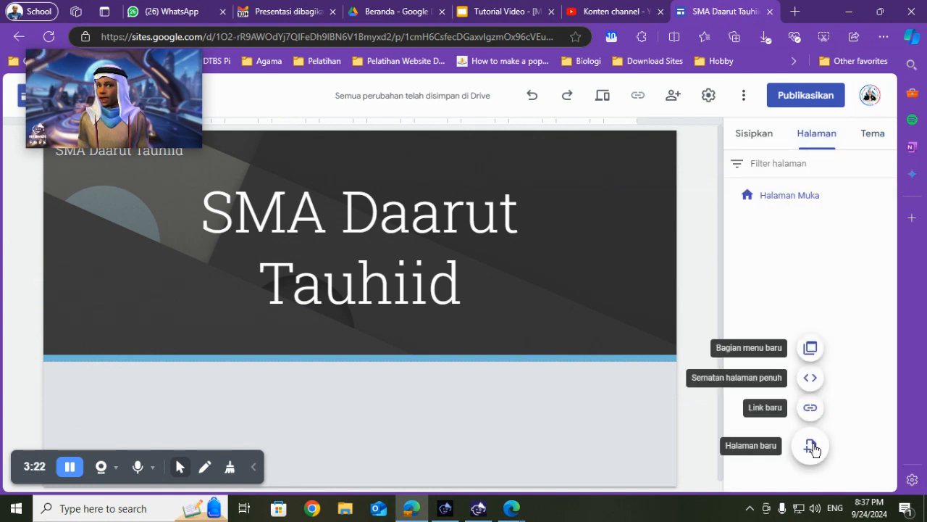
left_click(812, 447)
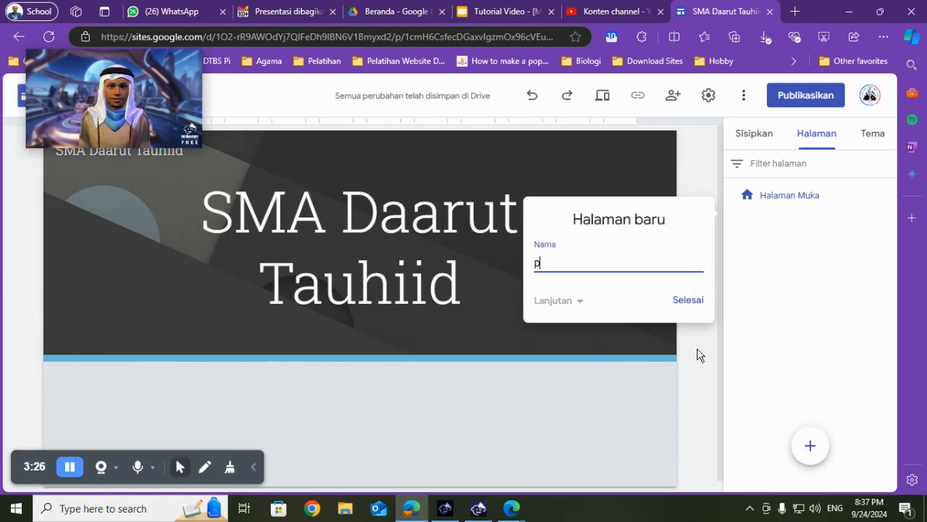
key("BackSpace")
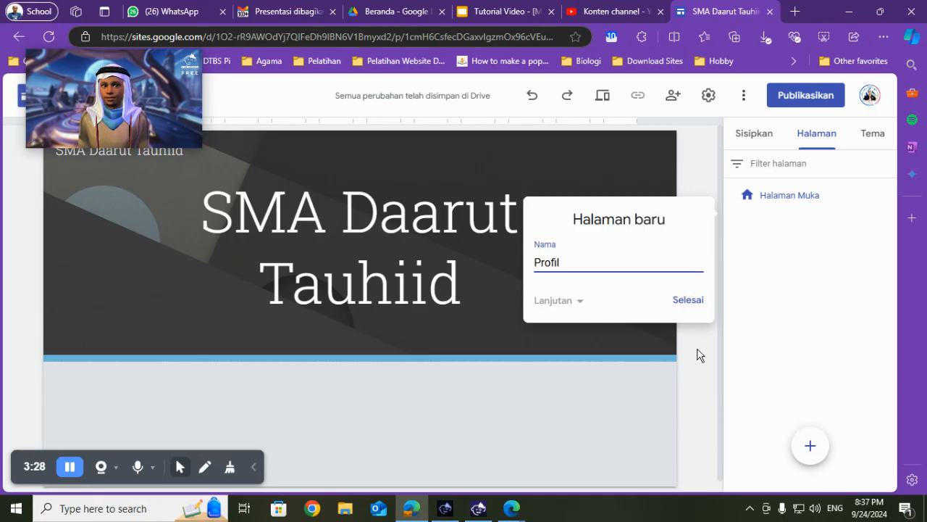
left_click(680, 306)
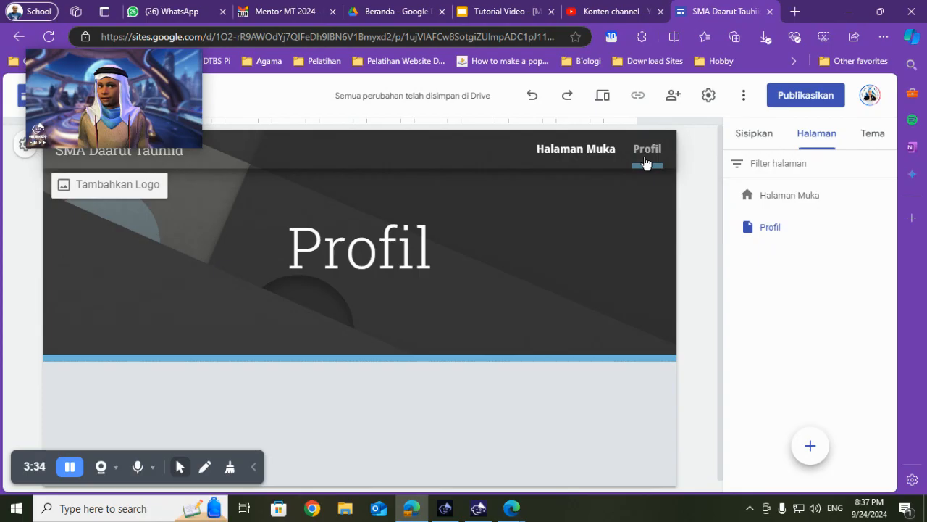
- Recheck the subpage requirement on slide 36 of the presentation and return to Google Sites
left_click(511, 9)
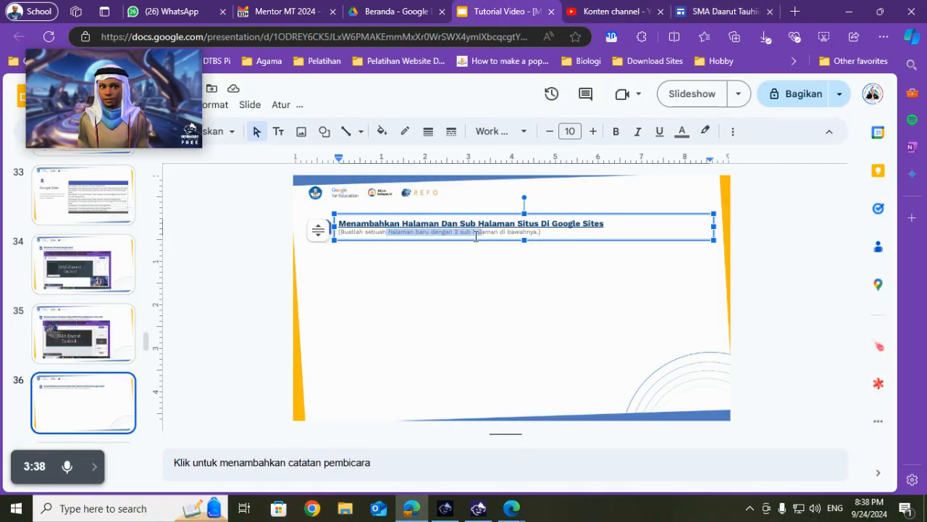
left_click(476, 234)
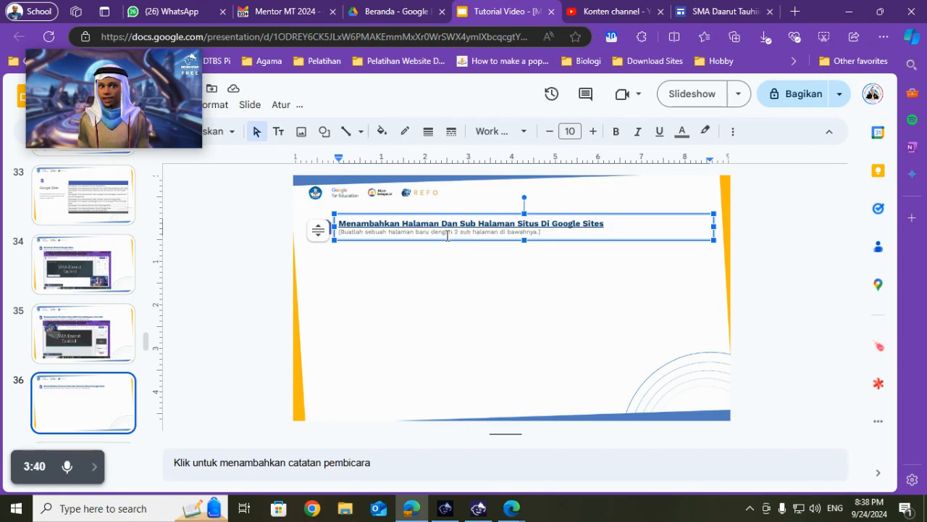
left_click(703, 11)
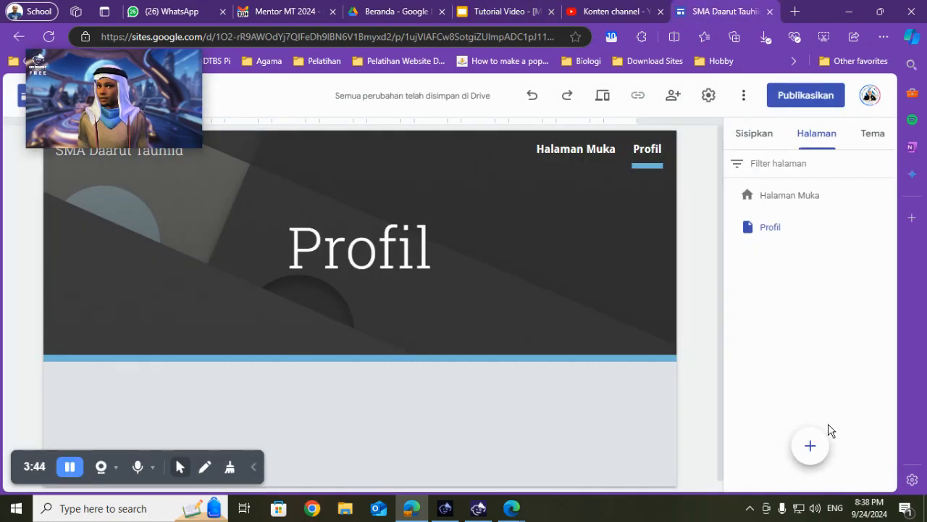
- Add two subpages named Pengembang and Alamat under the Profil page
mouse_move(806, 447)
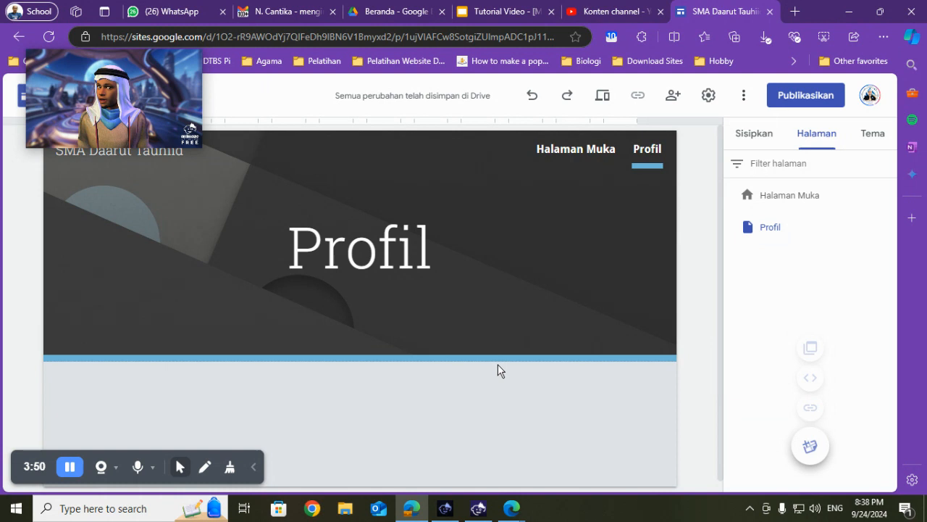
left_click(68, 469)
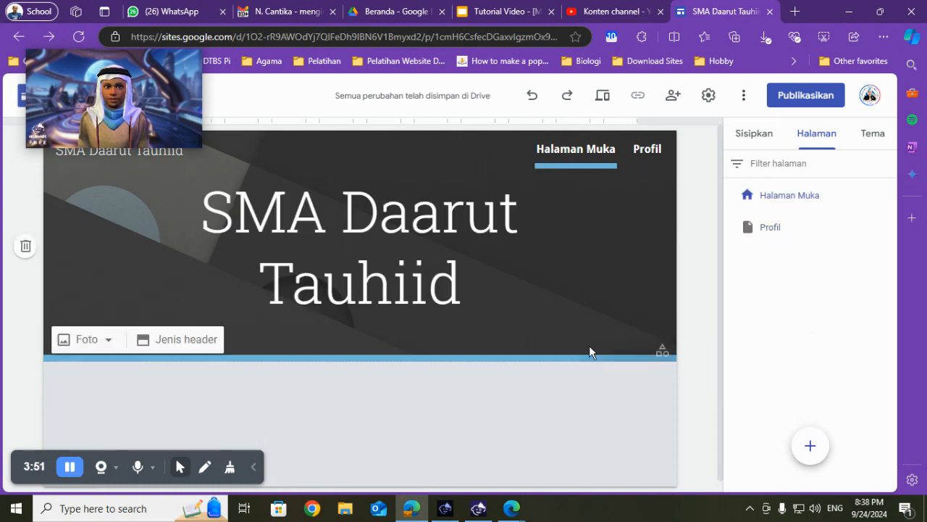
mouse_move(862, 244)
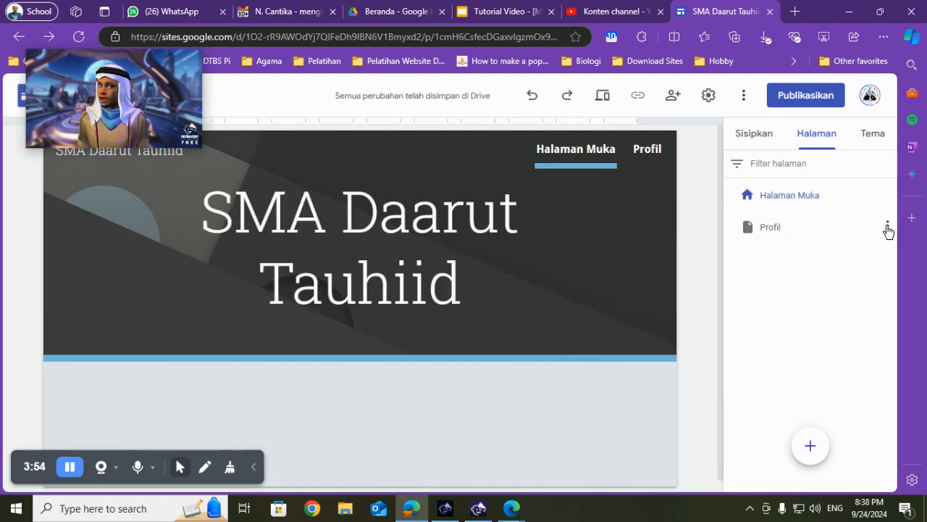
left_click(888, 227)
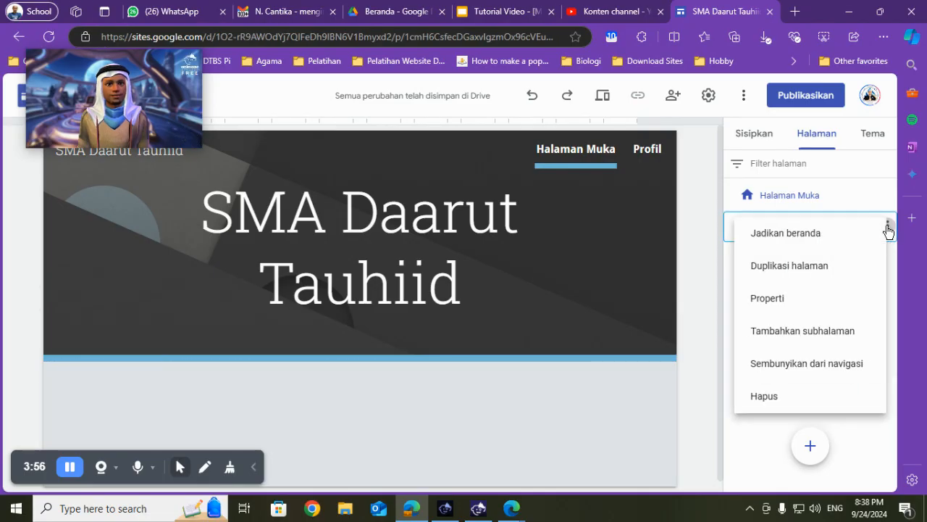
left_click(809, 332)
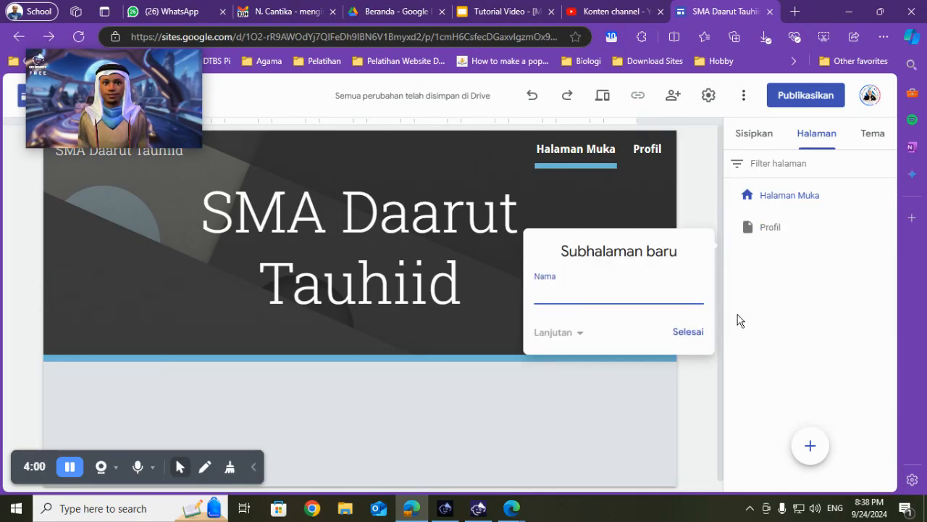
type("Pengembang")
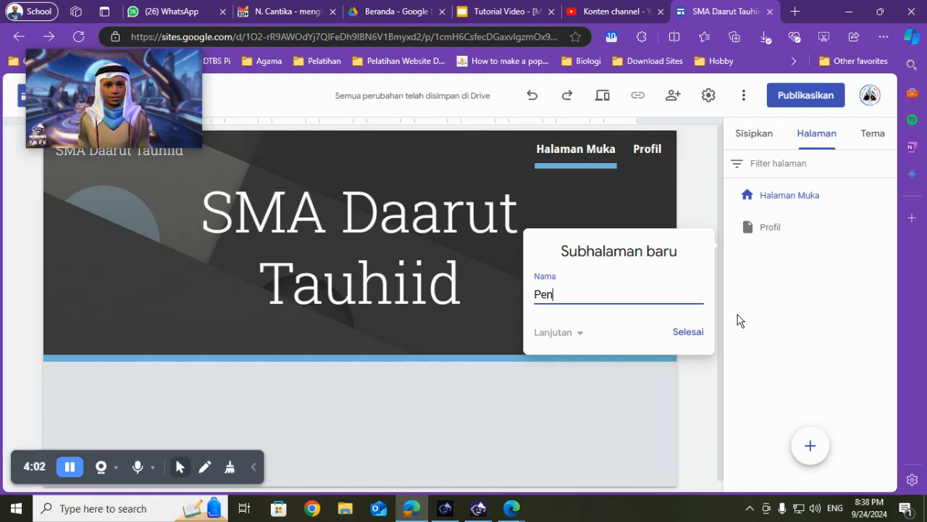
left_click(687, 332)
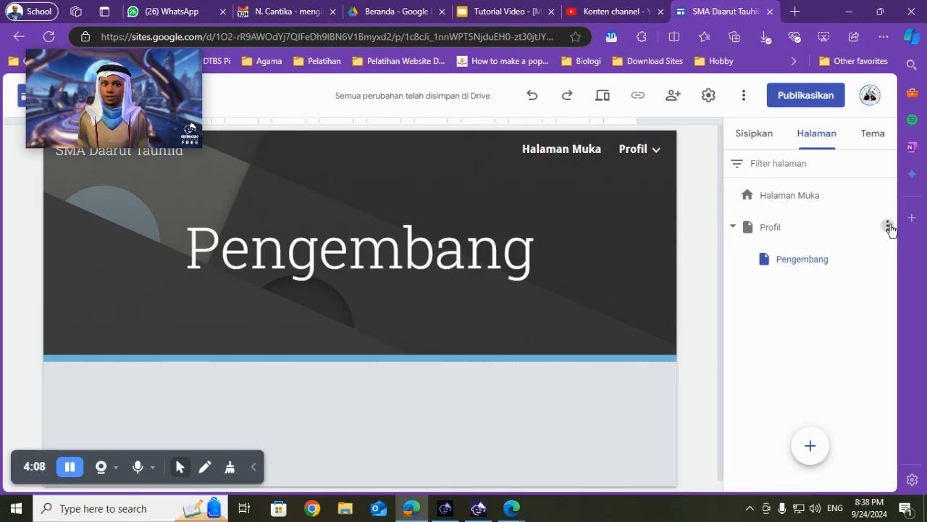
left_click(888, 227)
left_click(829, 331)
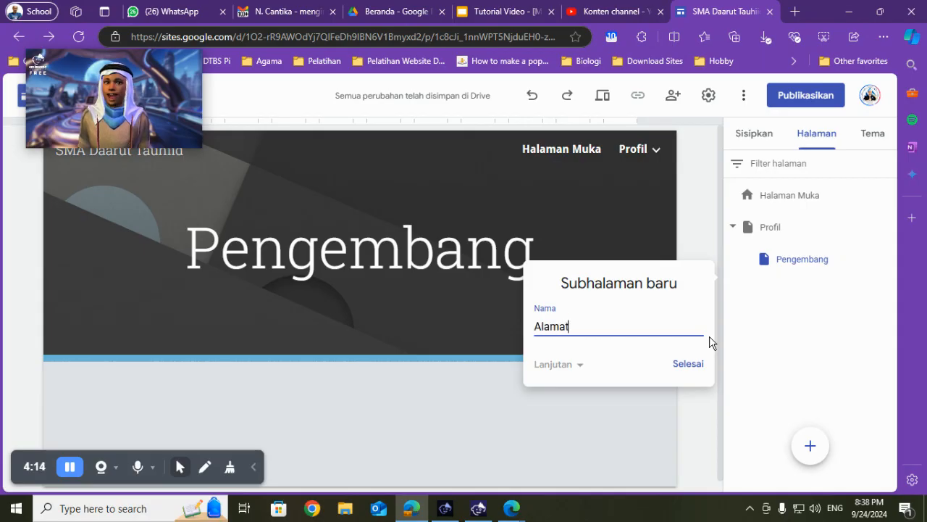
left_click(697, 364)
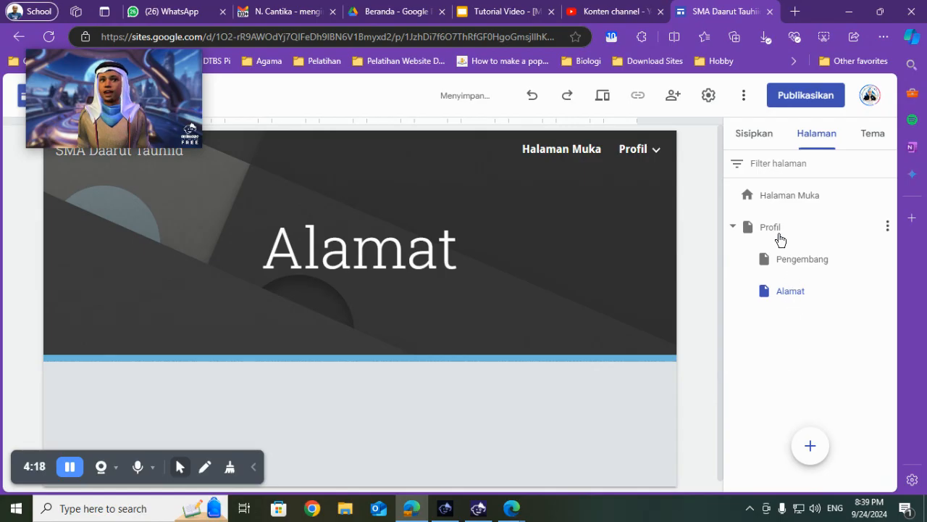
- Check the Profil submenu in the site's navigation by visiting its Pengembang and Alamat subpages
mouse_move(662, 154)
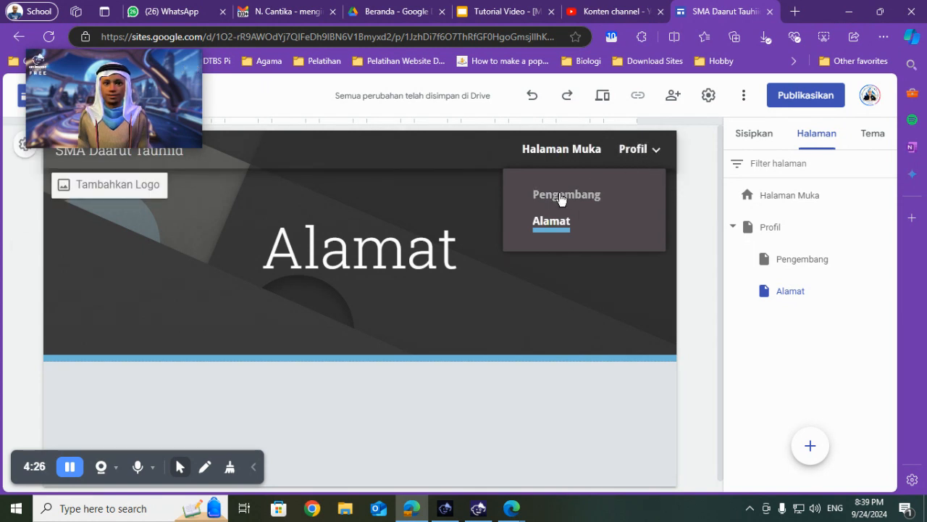
left_click(560, 196)
left_click(644, 154)
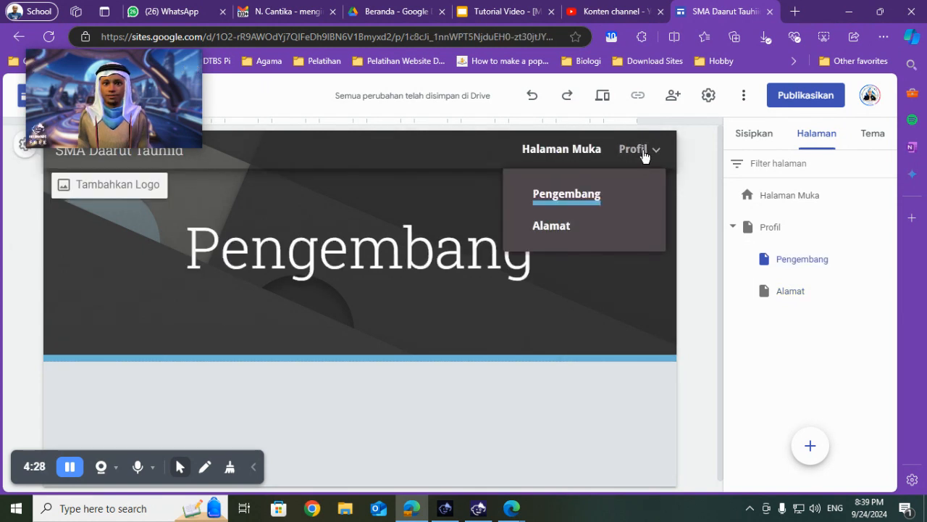
left_click(565, 225)
- Add another new page named Kelas to the site
mouse_move(811, 457)
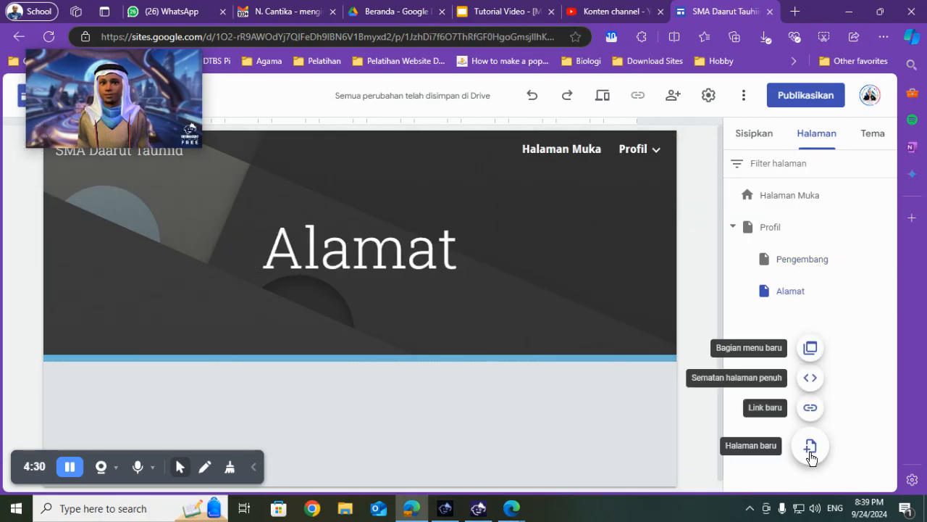
left_click(810, 446)
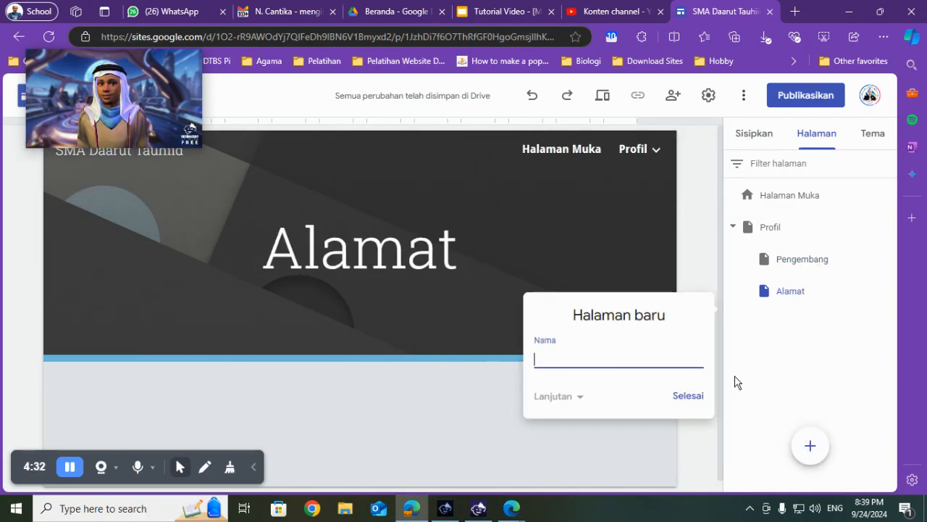
type("Kelas")
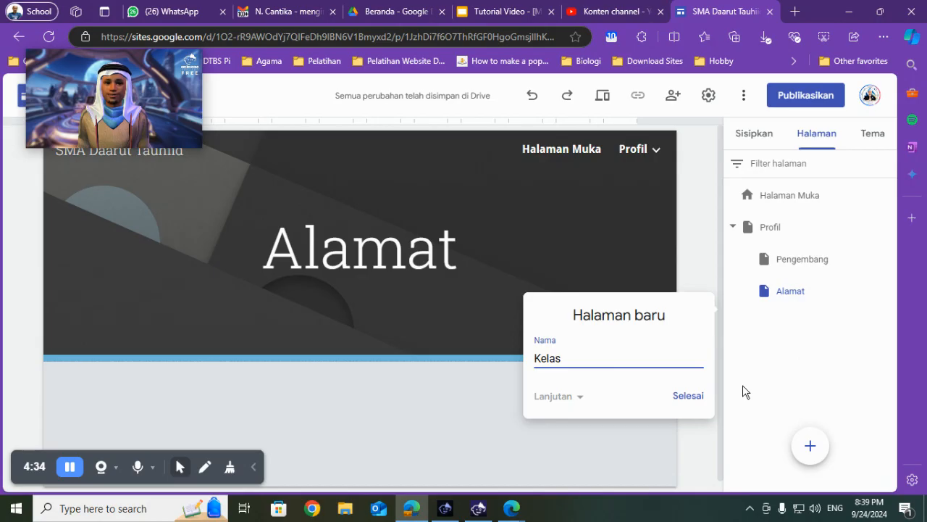
key("Return")
- Add two subpages named X and XI under the Kelas page
left_click(887, 323)
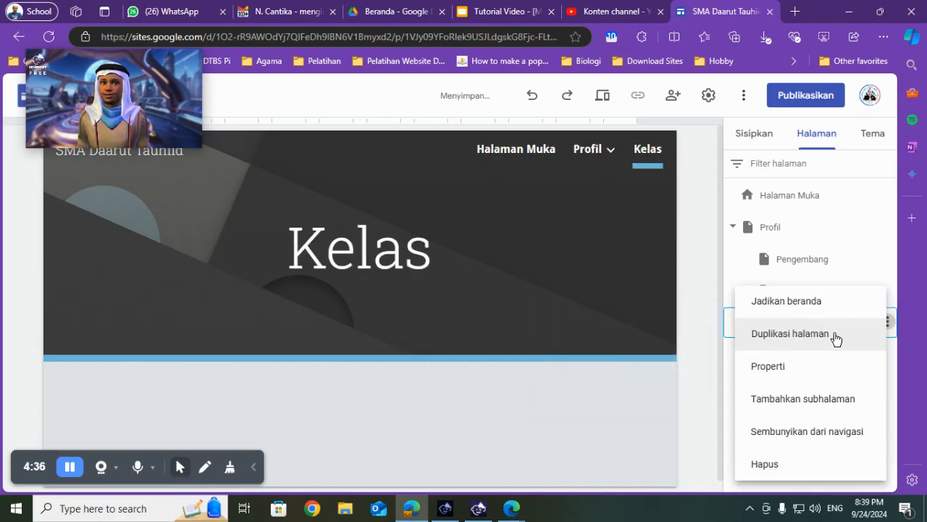
left_click(806, 399)
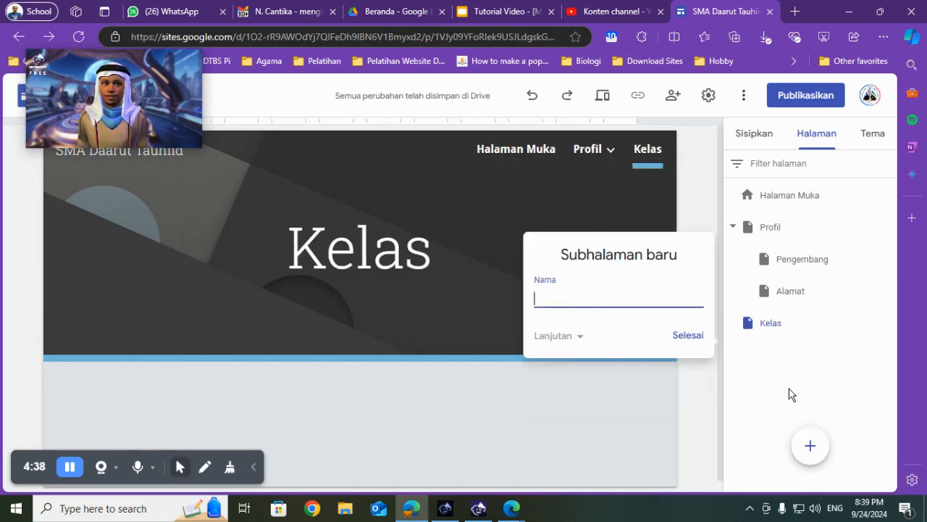
left_click(694, 341)
left_click(888, 324)
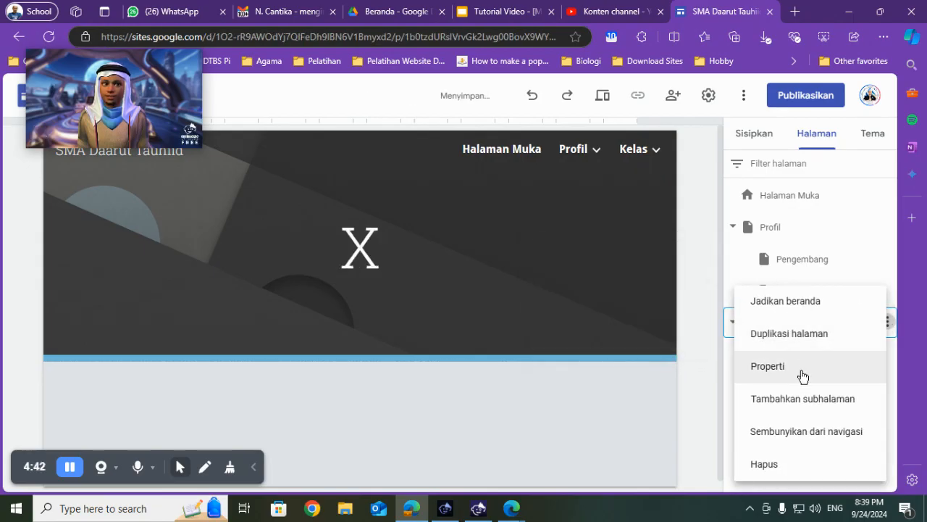
left_click(806, 402)
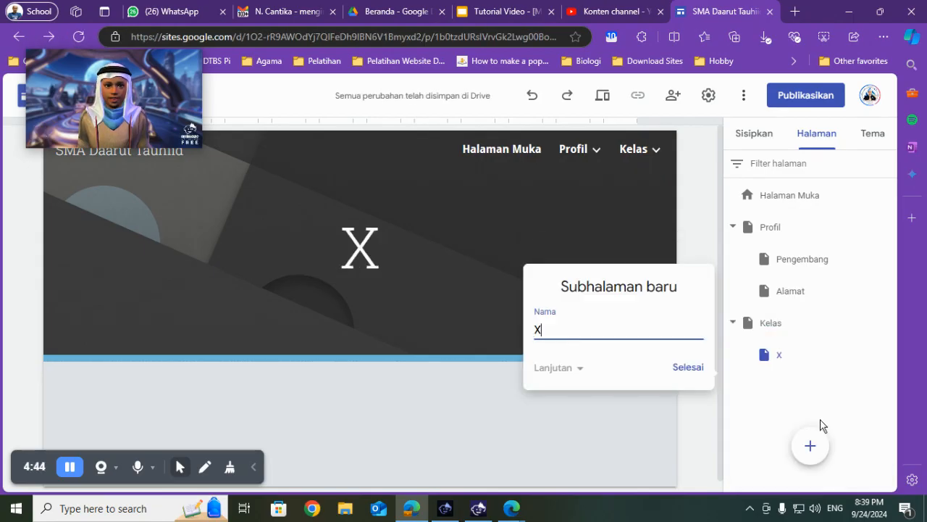
type("XI")
left_click(690, 368)
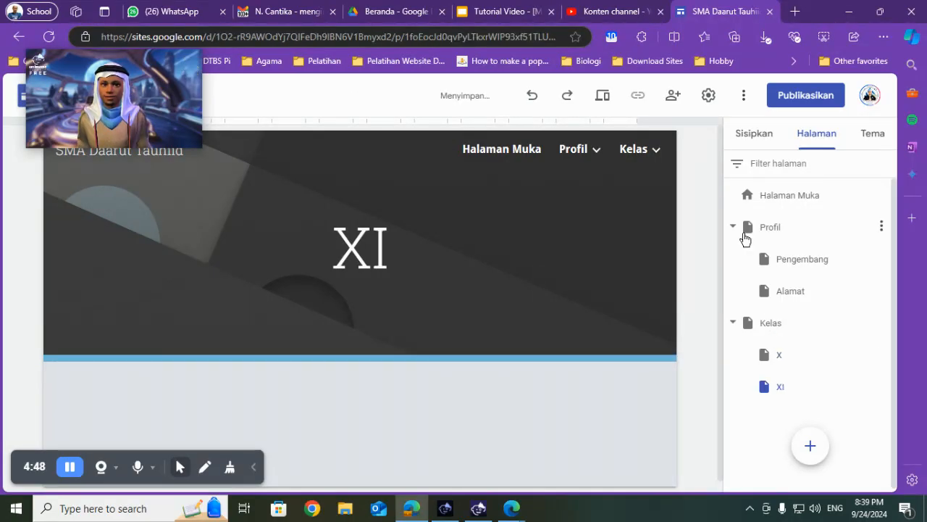
- Switch to the Slides presentation, paste the screenshot of the site's page structure on slide 36, and position it below the heading
left_click(511, 8)
left_click(526, 303)
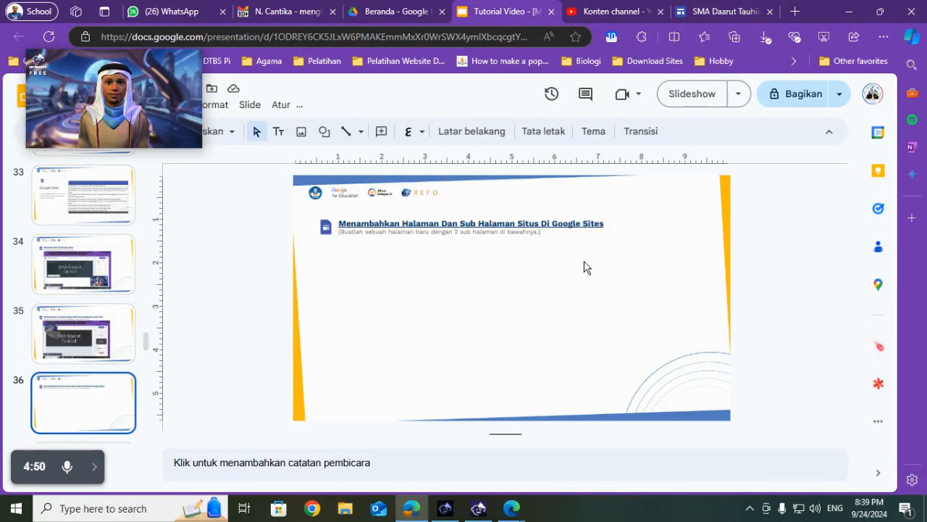
key("ctrl+v")
left_click_drag(455, 275, 497, 275)
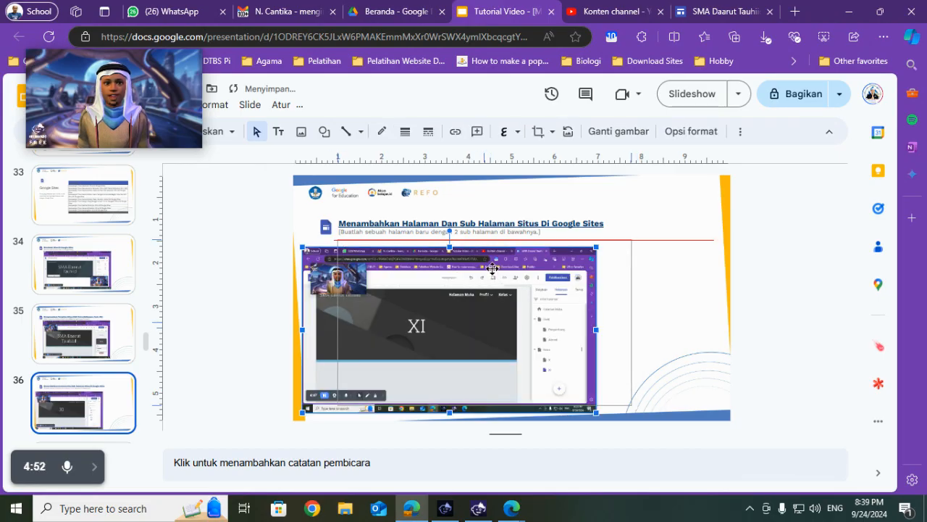
- Open slide 37 to read the next task and switch back to the Google Sites editor
scroll(93, 357, "down", 2)
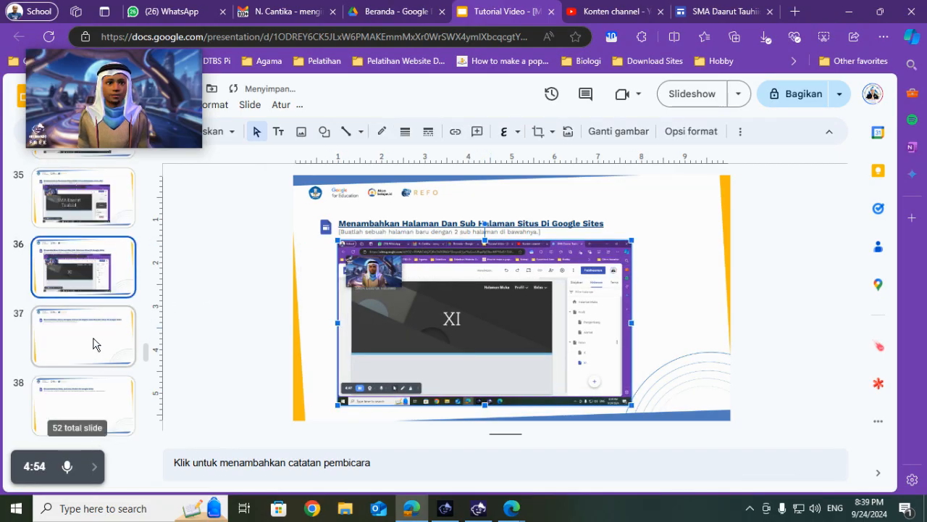
left_click(94, 344)
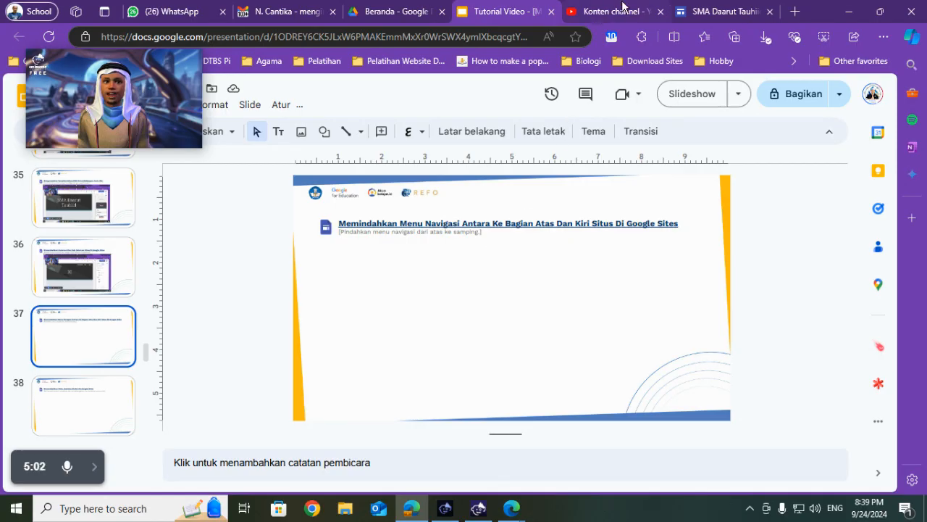
left_click(723, 8)
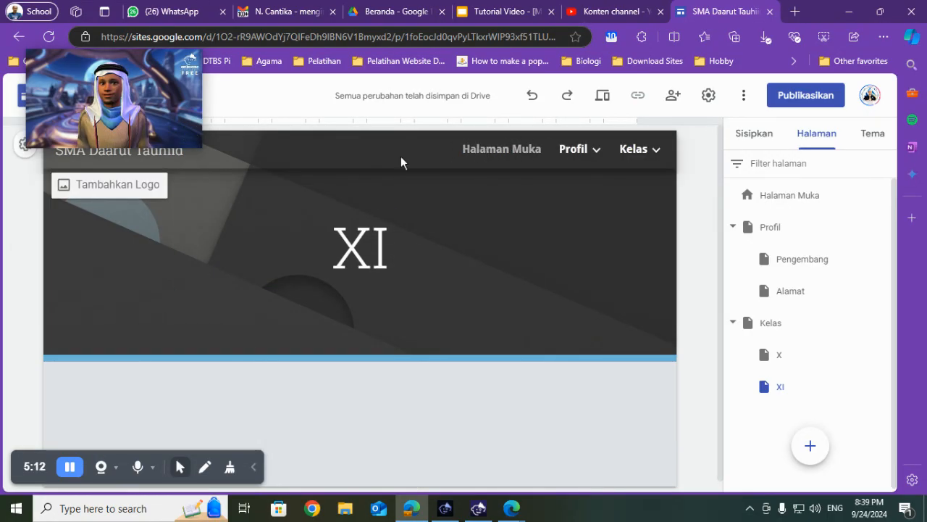
left_click(251, 467)
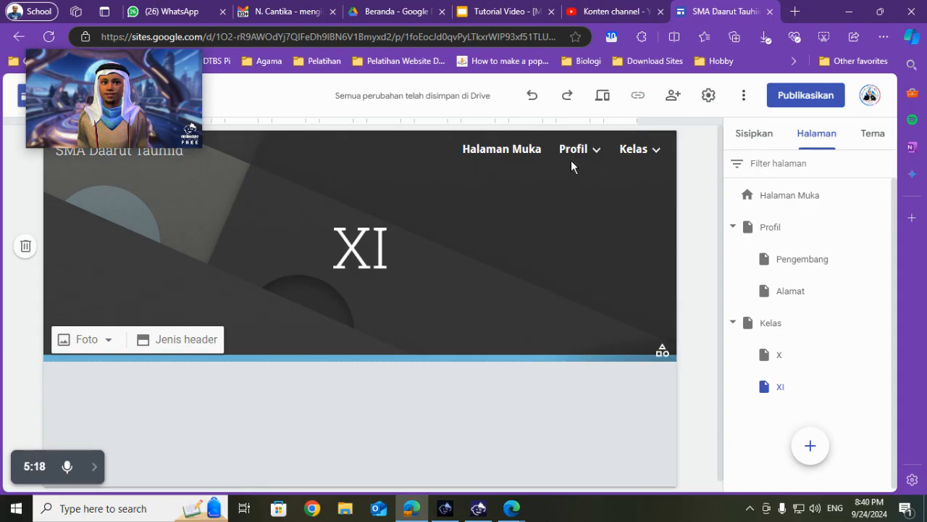
- Set the site's navigation mode to Samping in the site settings
left_click(704, 100)
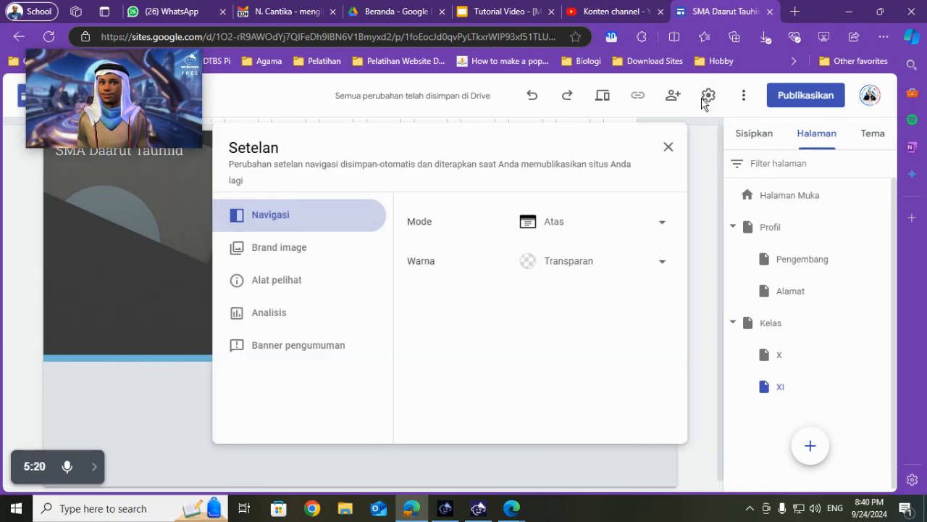
left_click(577, 230)
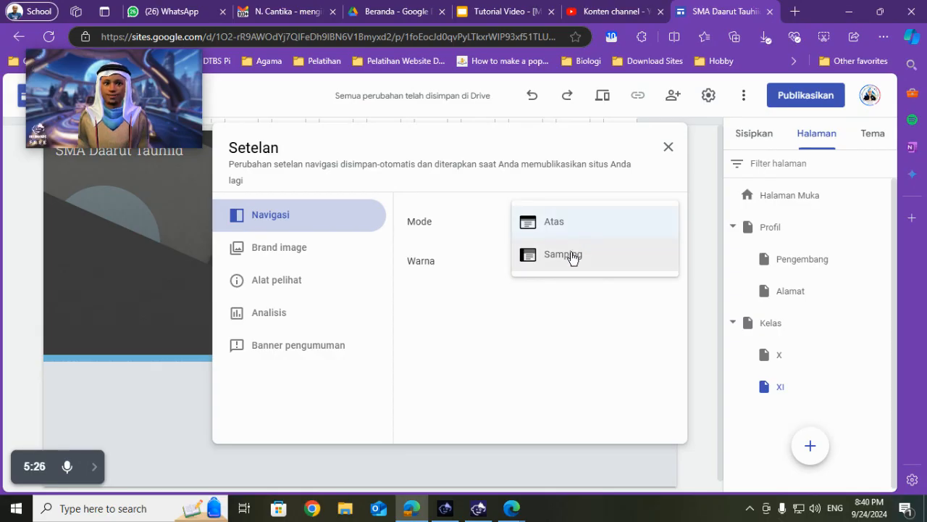
left_click(571, 256)
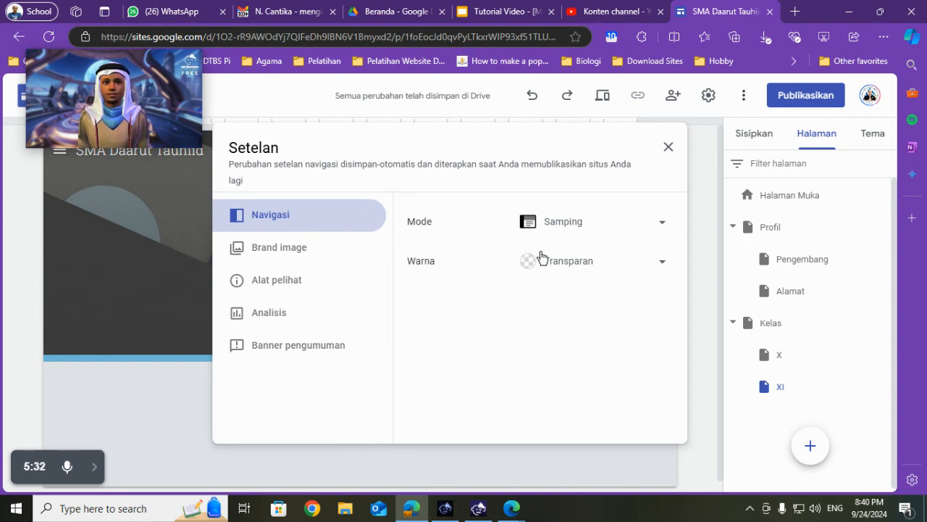
left_click(667, 150)
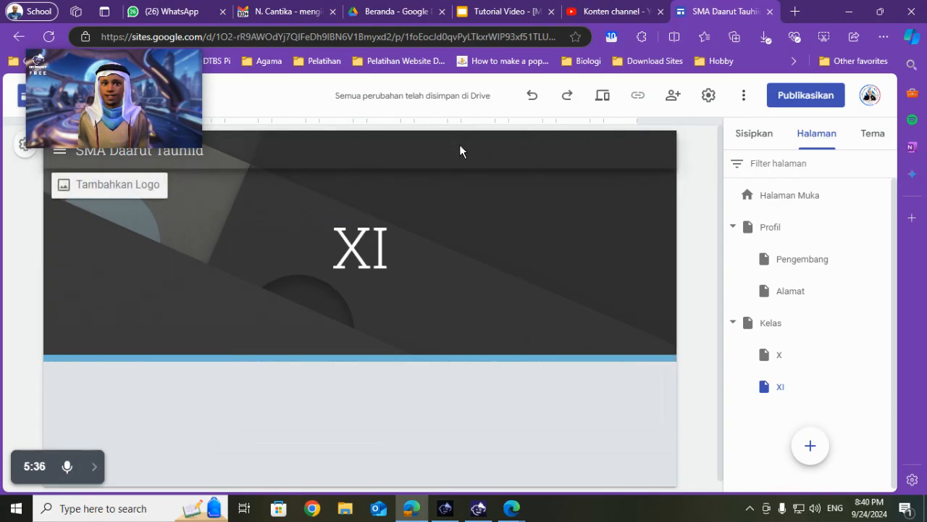
- Open the site's side navigation menu and expand Profil to show its subpages
left_click_drag(137, 69, 662, 410)
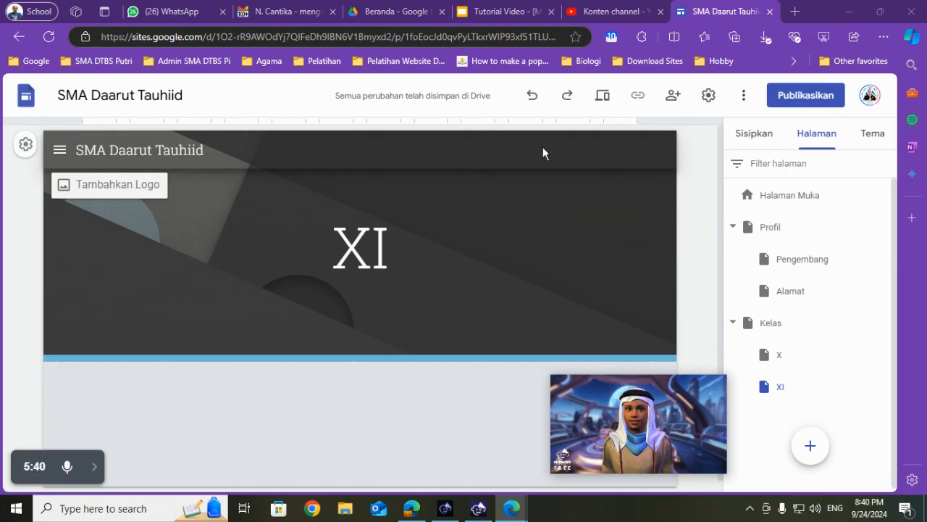
left_click(61, 155)
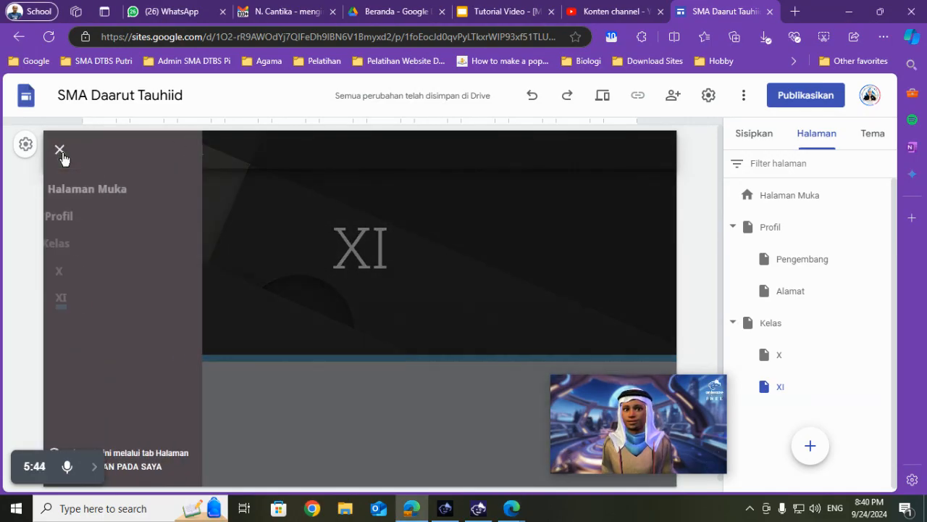
left_click(63, 219)
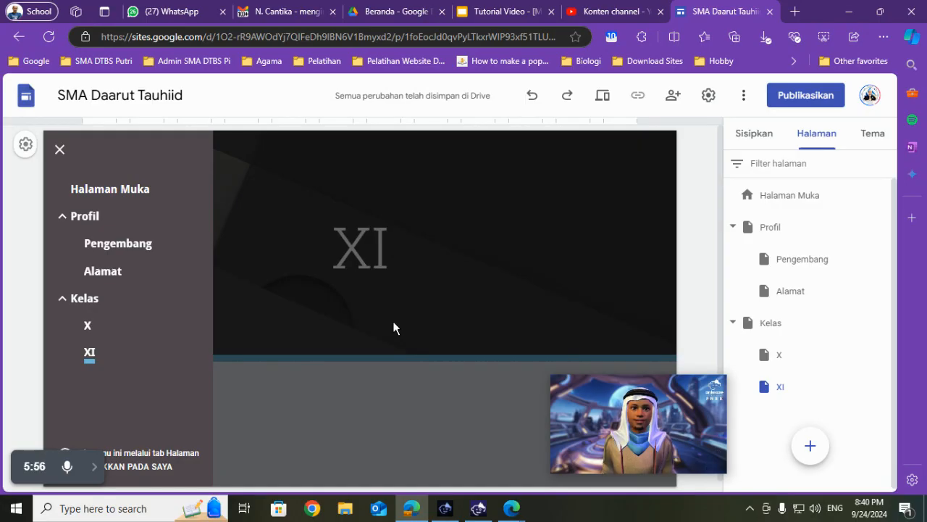
- Switch to the Slides presentation, paste the screenshot of the side navigation on slide 37, and position it below the heading
left_click(513, 10)
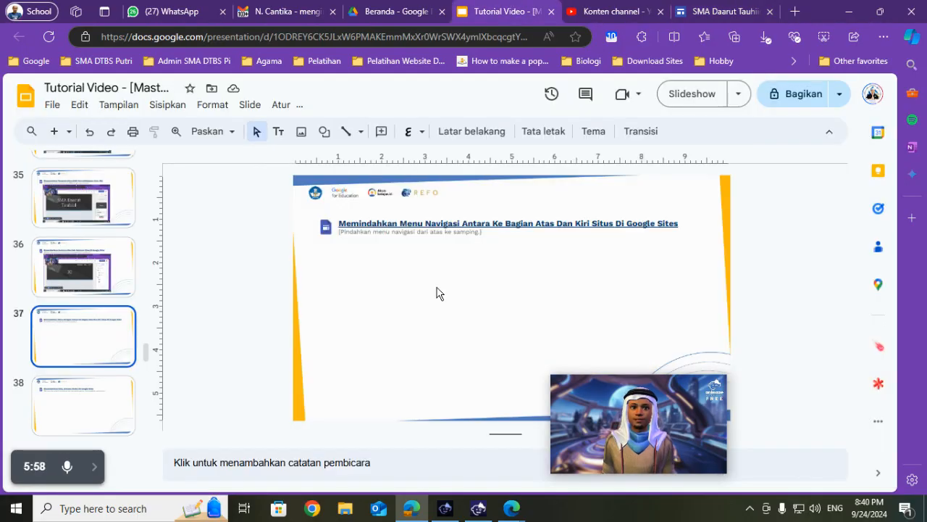
key("ctrl+v")
mouse_move(449, 280)
left_mouse_down()
mouse_move(441, 274)
mouse_move(449, 280)
left_mouse_up()
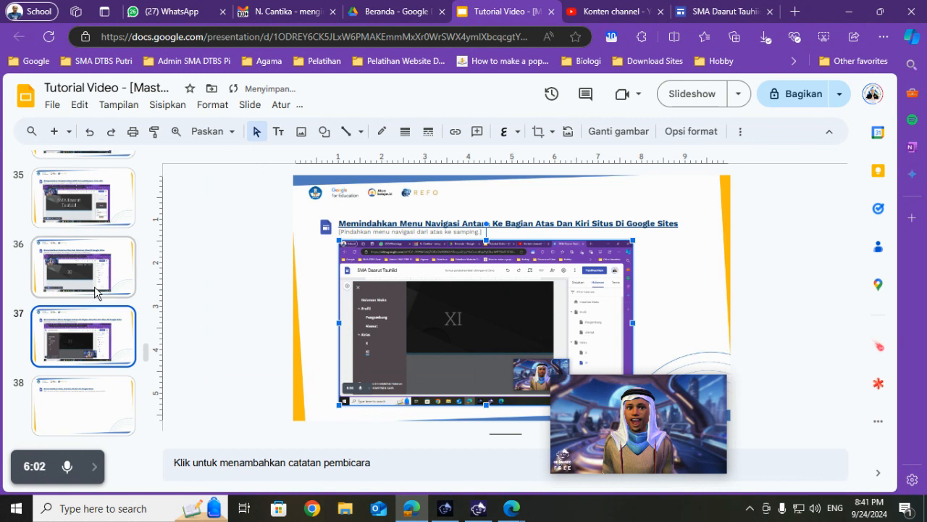
- Open slide 38 to read the next task, return to the Google Sites editor, and close the side navigation menu
scroll(80, 384, "down", 1)
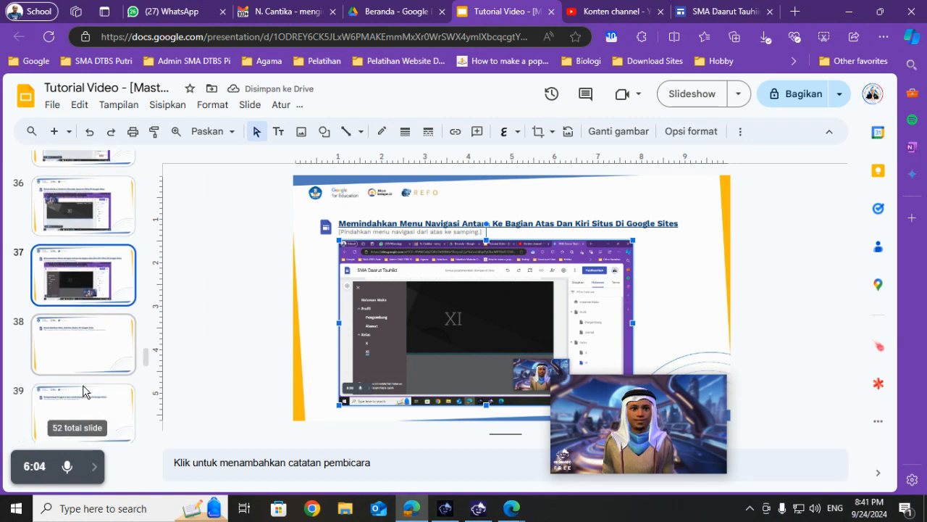
left_click(72, 352)
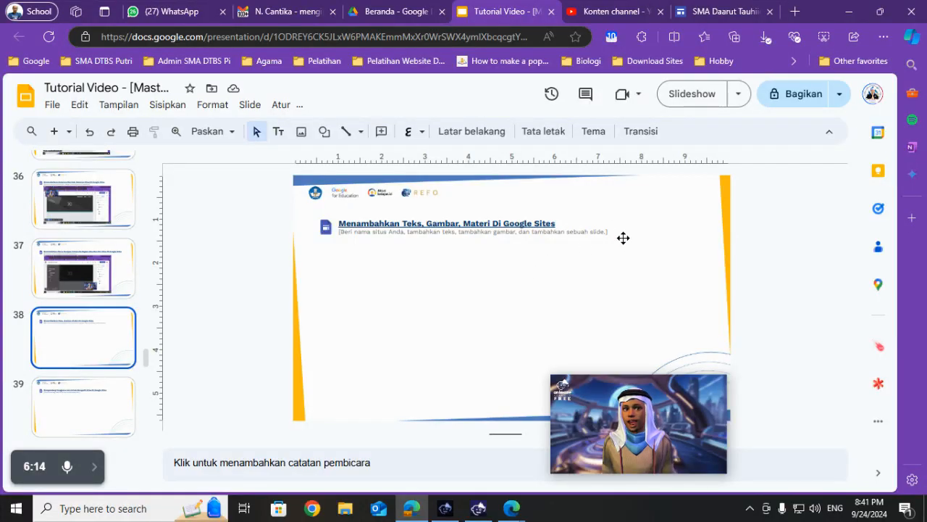
left_click(721, 12)
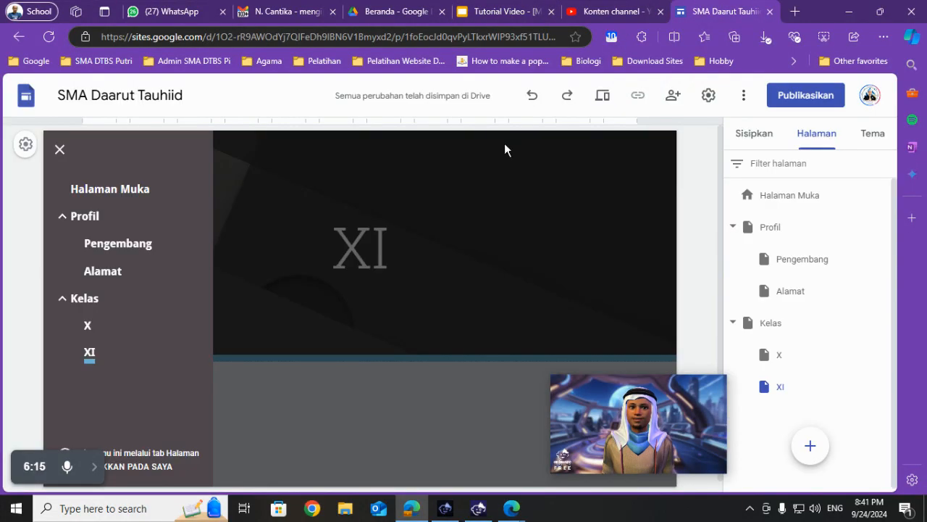
left_click(367, 383)
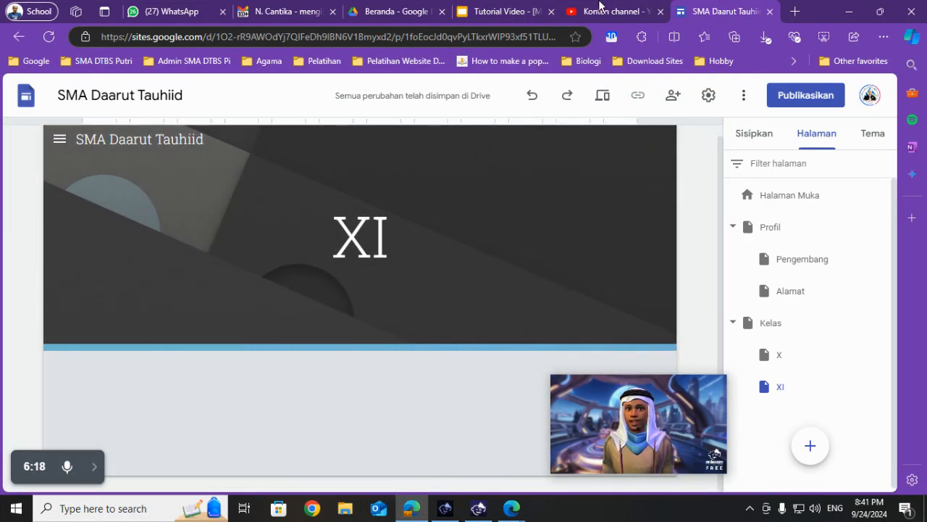
left_click(506, 9)
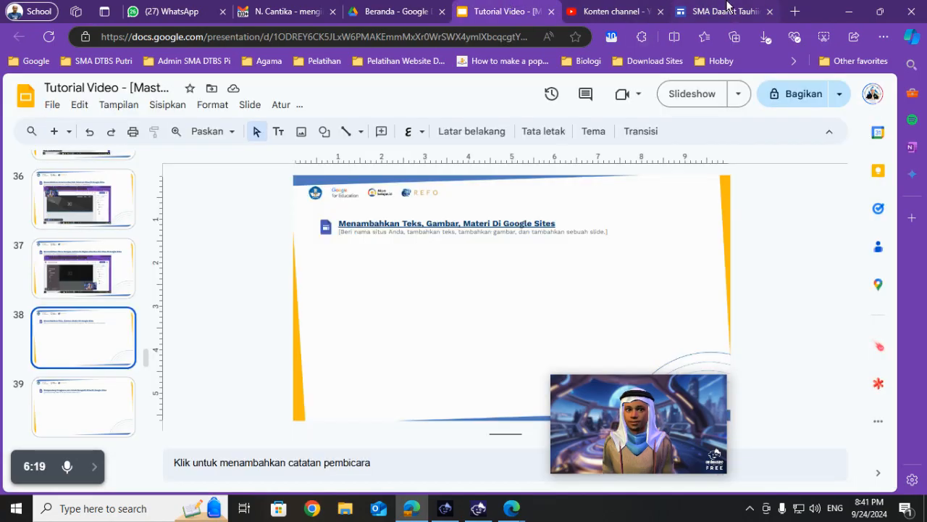
left_click(728, 8)
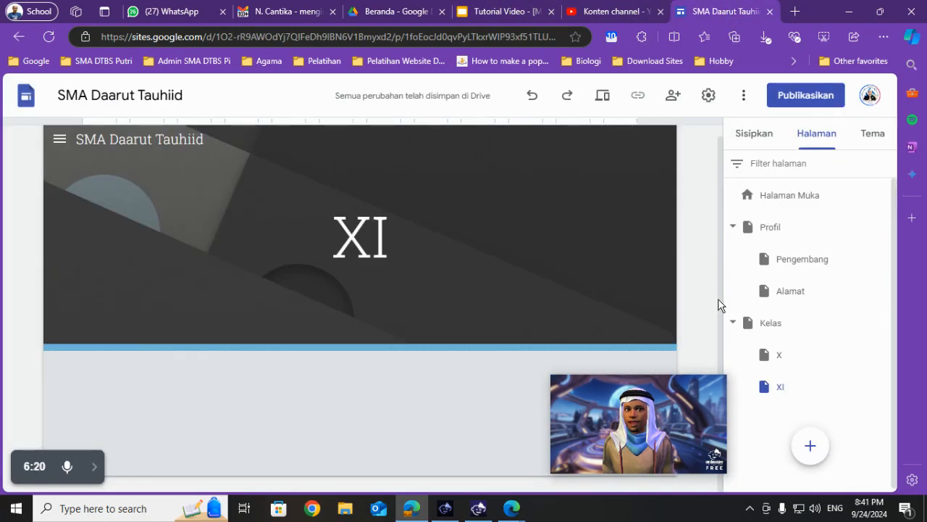
- Insert the content block with one image beside a text area on the XI page
left_click(755, 138)
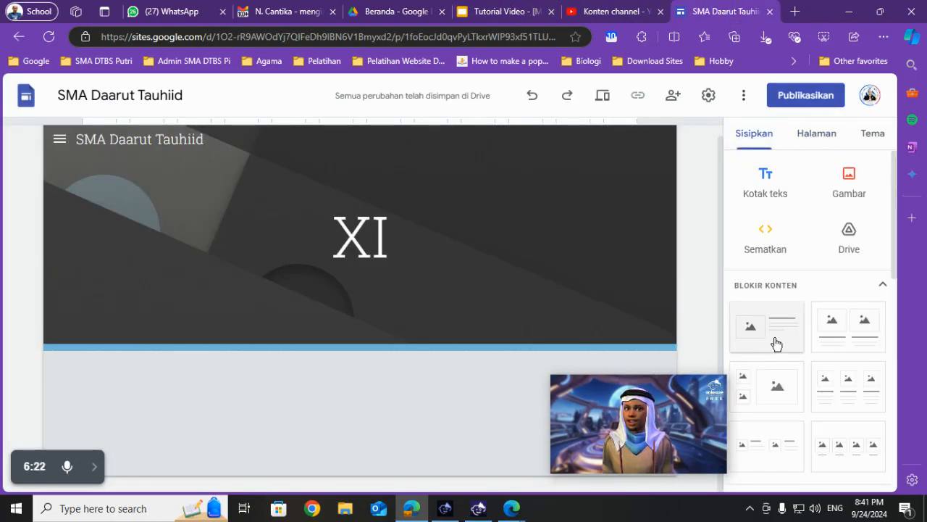
scroll(762, 364, "down", 2)
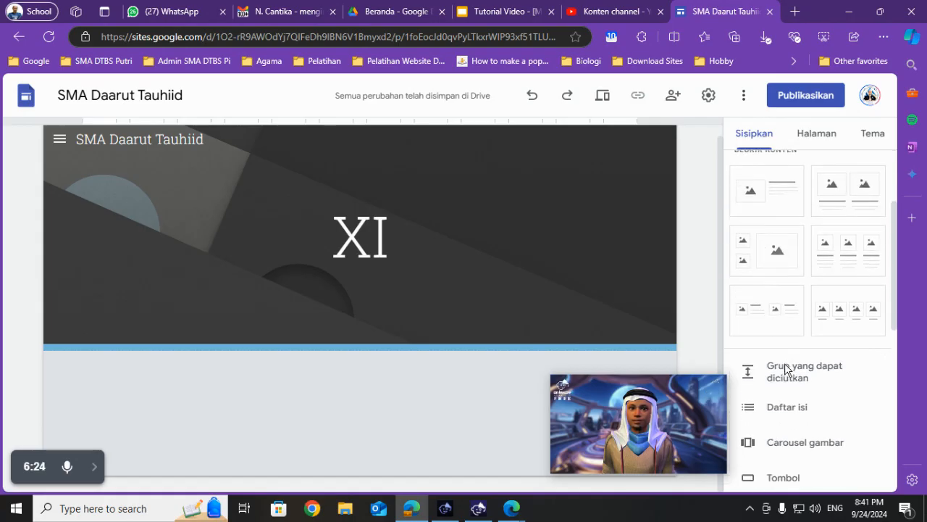
scroll(785, 363, "up", 2)
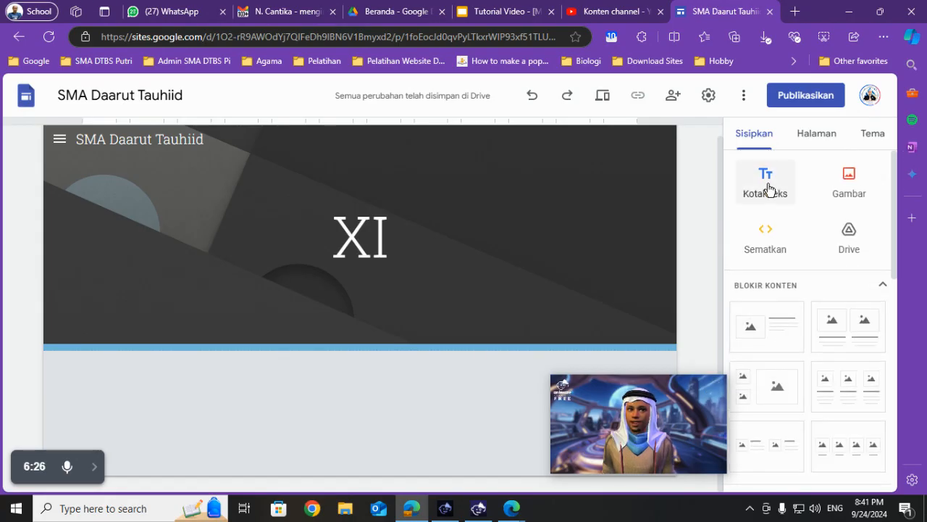
scroll(770, 191, "down", 2)
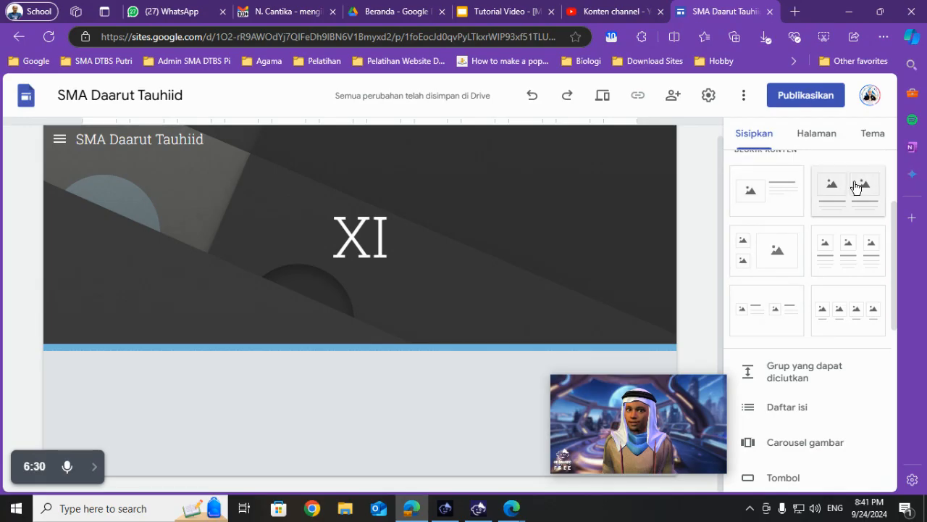
left_click(774, 194)
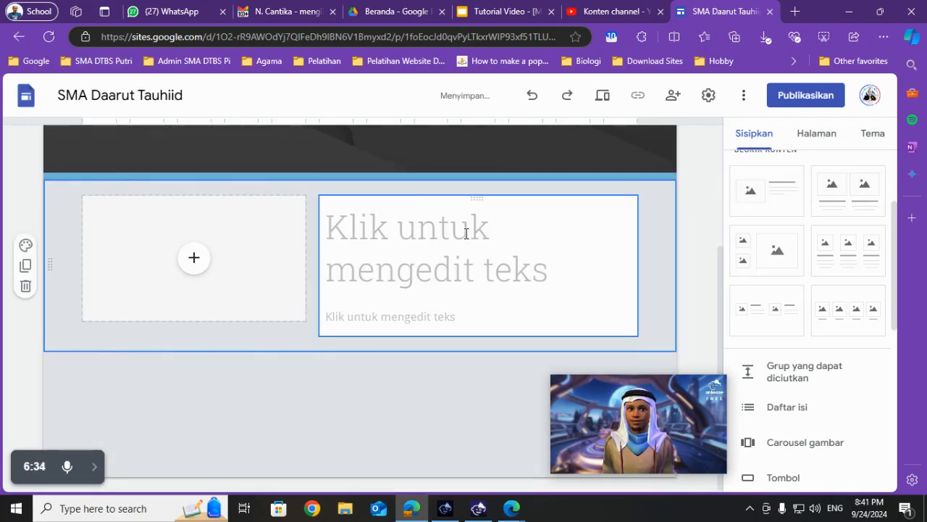
- Enter "Profil Sekolah" as the title text of the new content block
left_click(467, 233)
type("r")
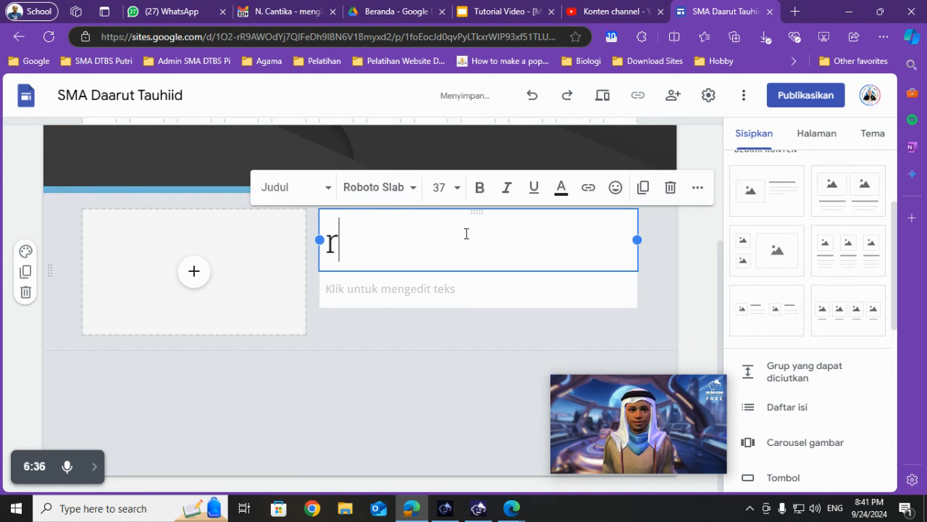
type("Profil Sekolah")
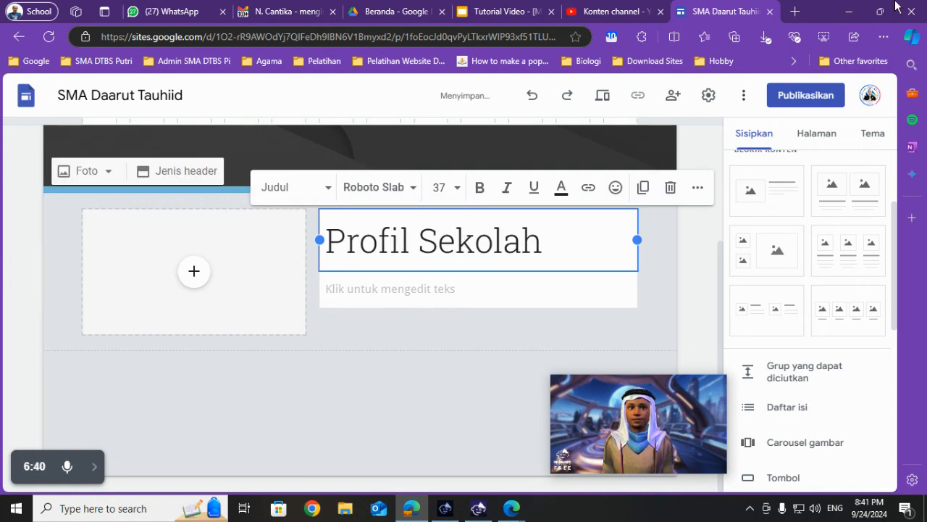
- Open the Copilot chat in Edge and send the prompt "bantu saya membuat contoh profil sekolah"
left_click(912, 37)
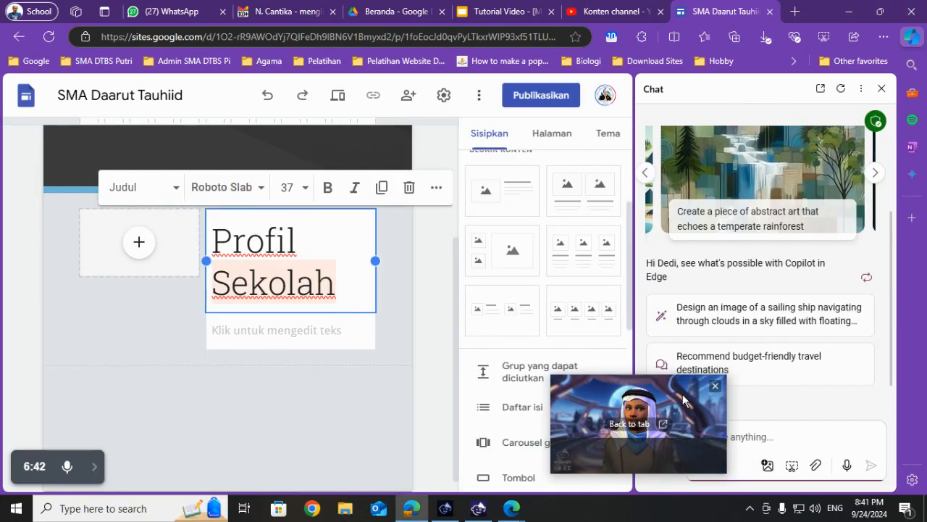
left_click(739, 440)
type("bantu ")
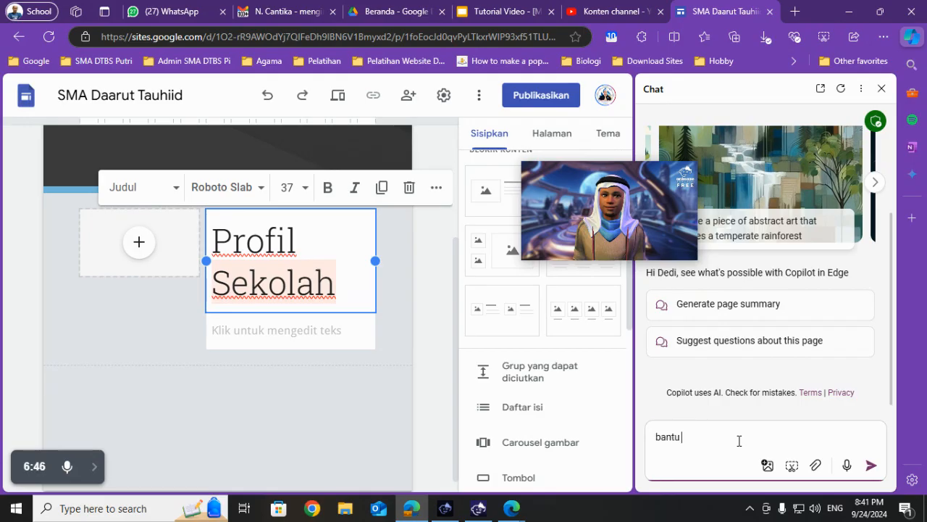
type("saya memu")
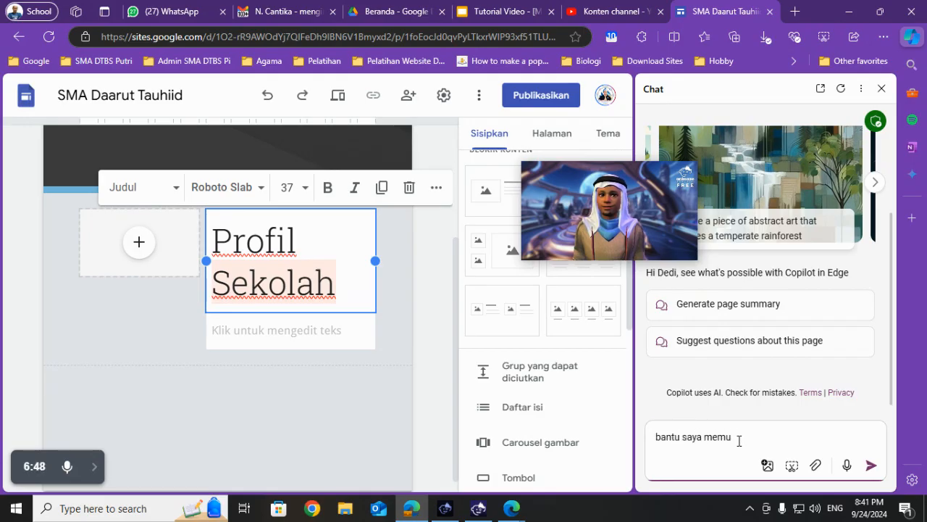
key("BackSpace")
type("buat")
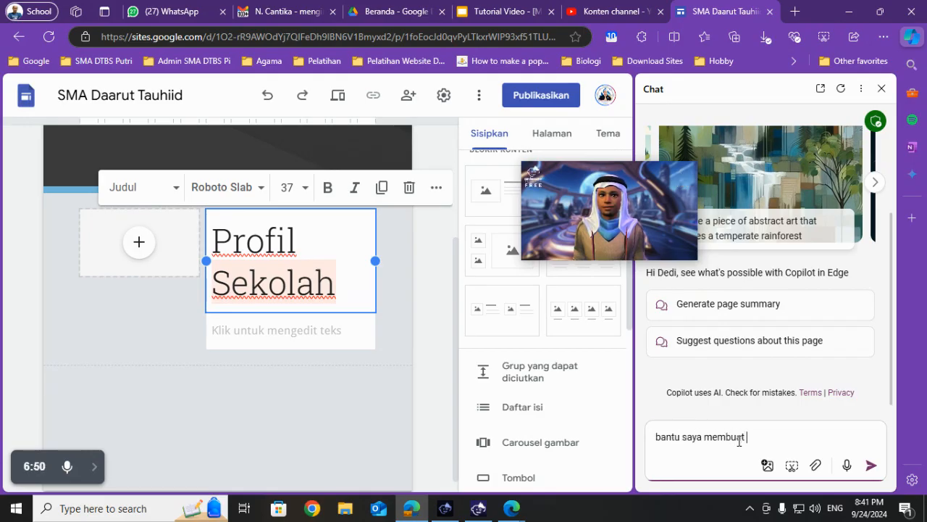
type(" contoh pr")
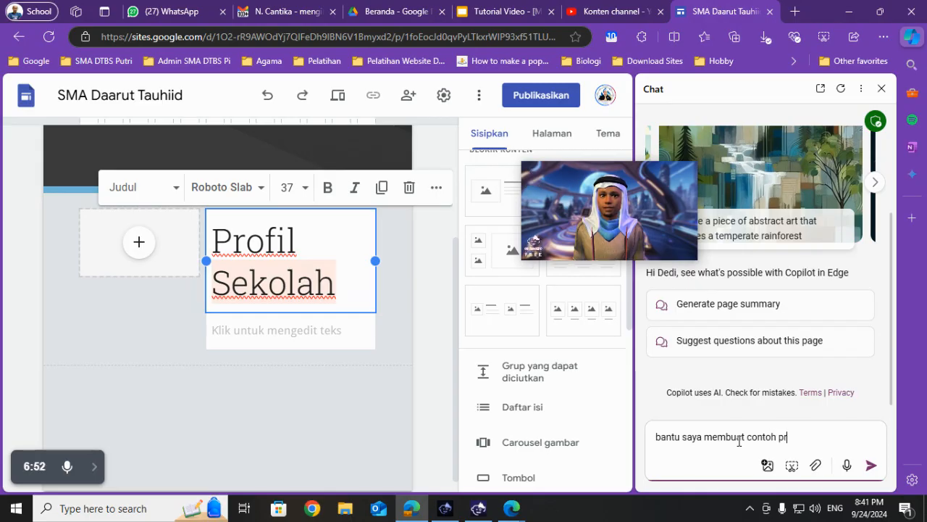
type("ofil sekolah")
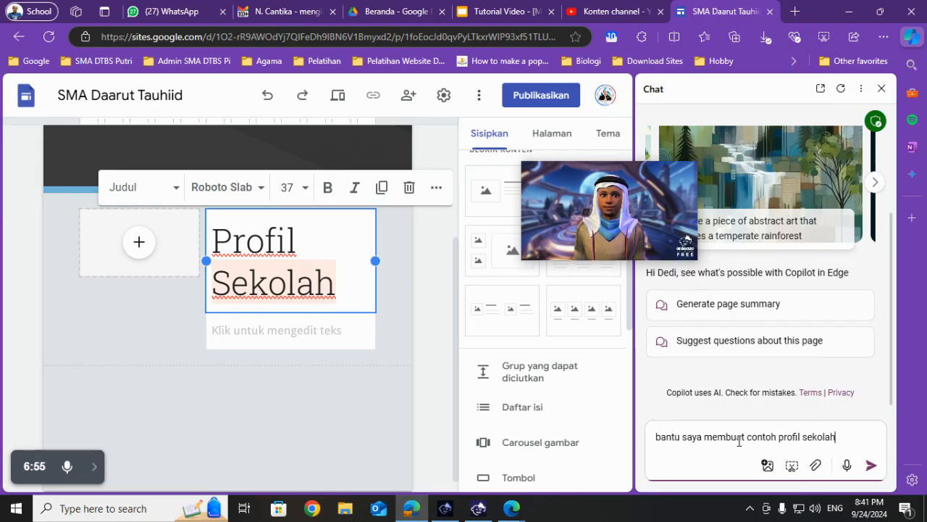
key("Return")
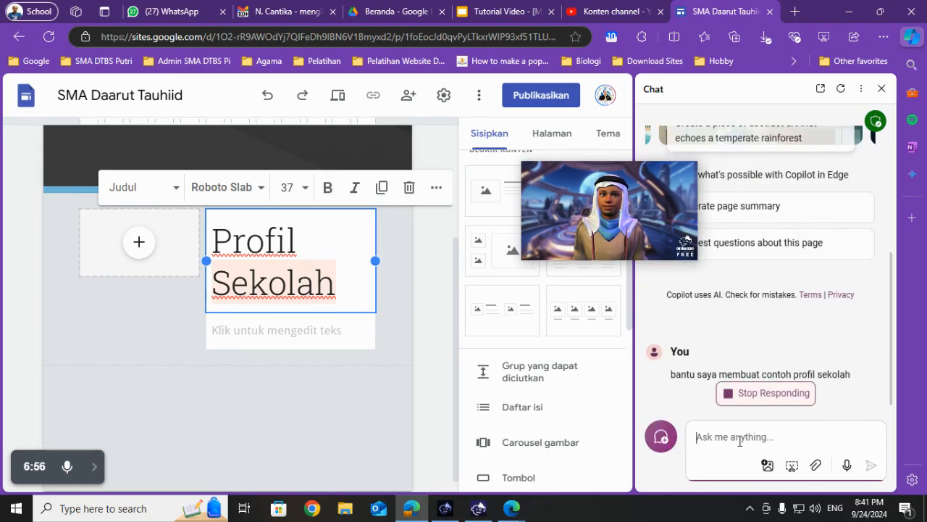
- Copy Copilot's complete school profile response once it has been generated
mouse_move(623, 218)
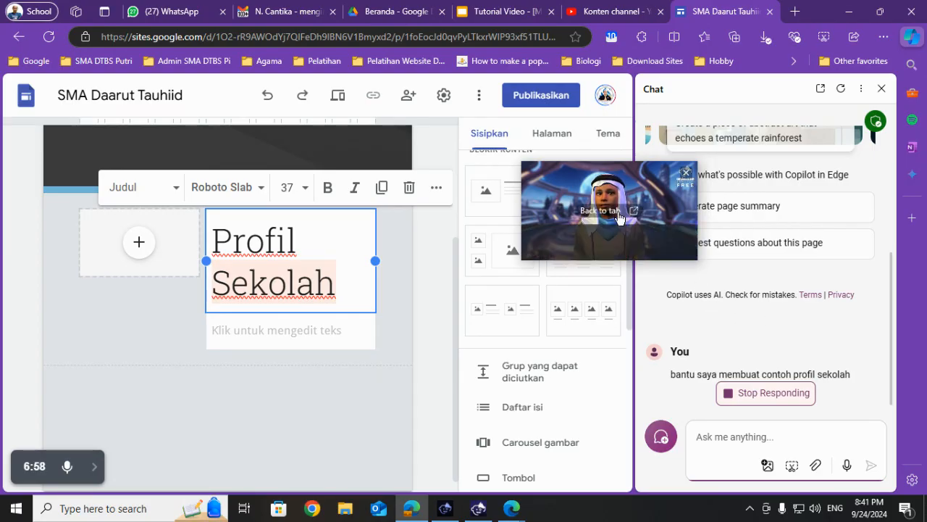
left_click_drag(602, 192, 518, 417)
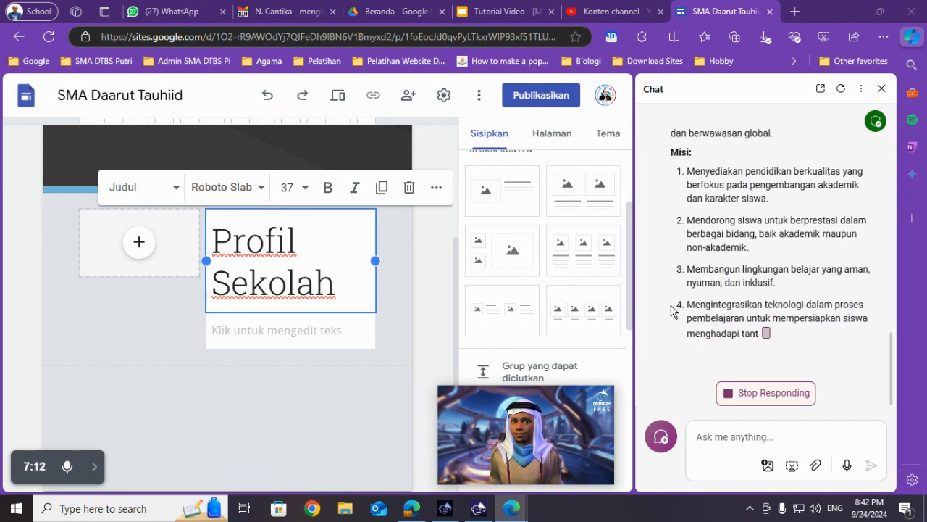
left_click(94, 466)
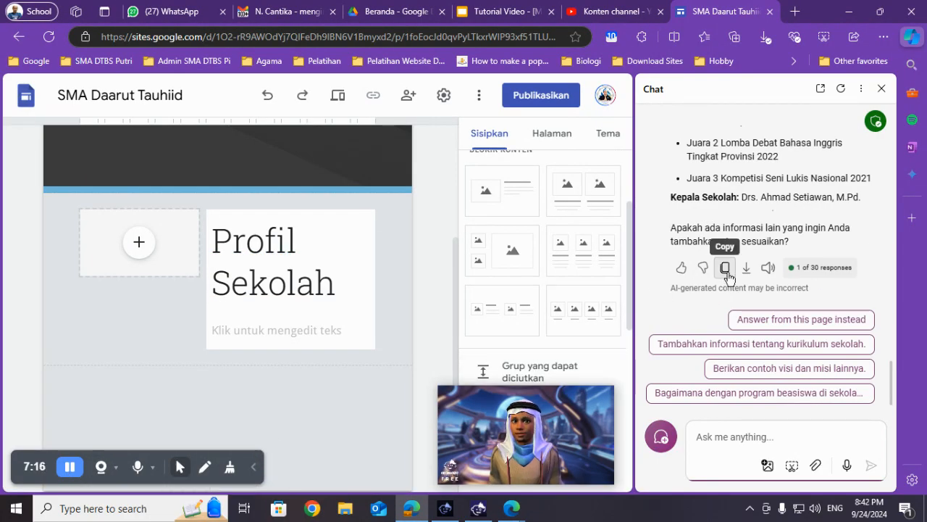
left_click(727, 271)
left_click(725, 384)
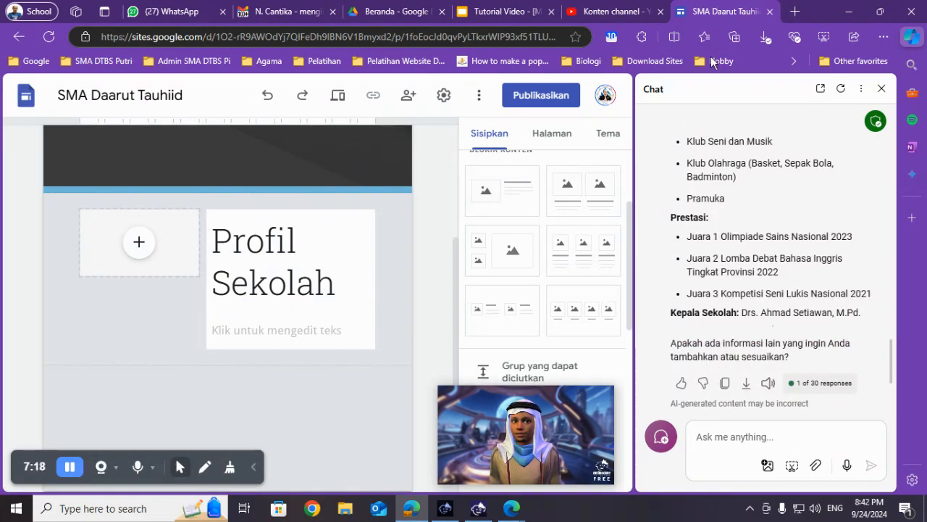
- Close the Copilot chat and paste the copied school profile into the text area beneath the "Profil Sekolah" title
left_click(910, 39)
left_click(347, 287)
key("ctrl+v")
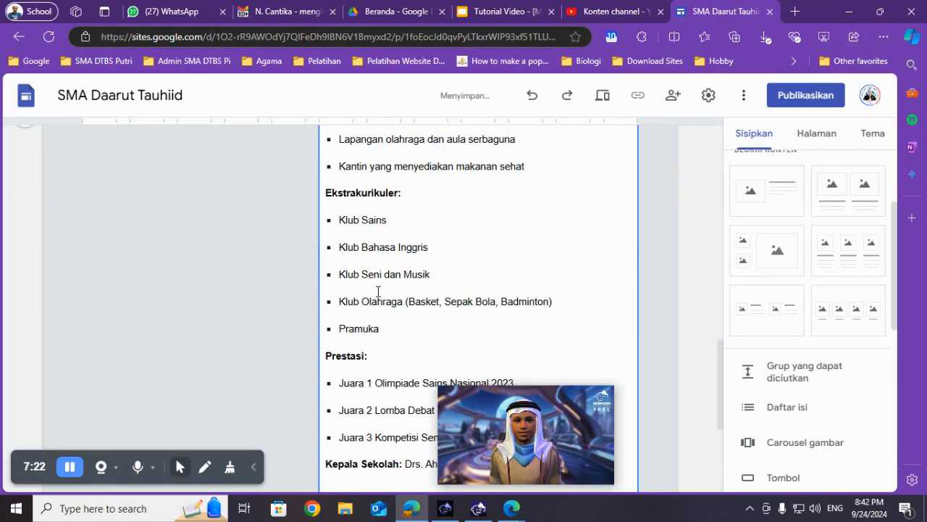
- Copy "Sekolah Menengah Pertama Harapan Bangsa" from the profile and paste it over the header title of the Halaman Muka page
scroll(377, 292, "up", 4)
scroll(377, 291, "up", 3)
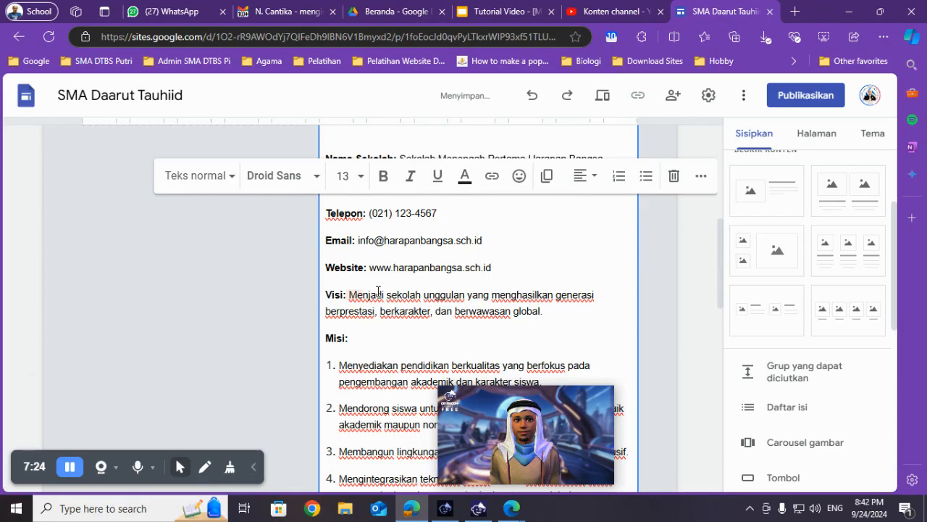
left_click_drag(400, 300, 621, 304)
scroll(475, 292, "up", 3)
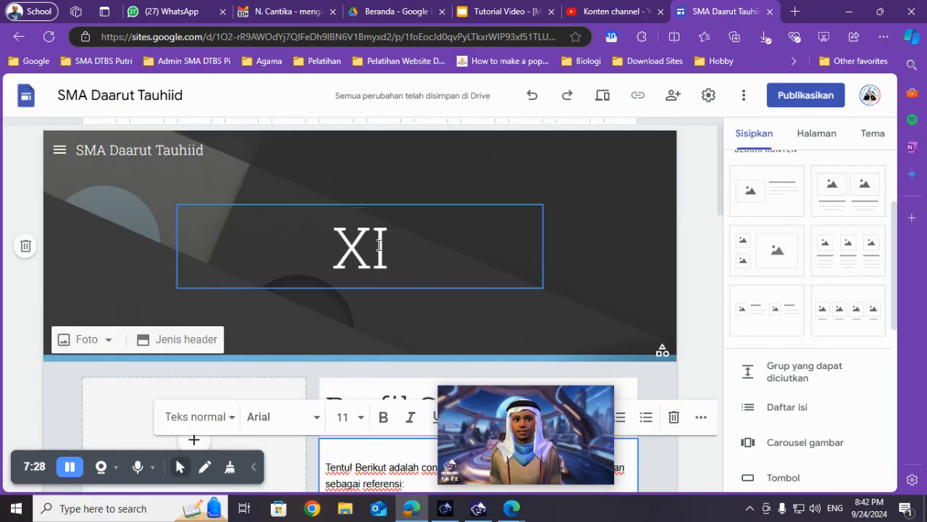
left_click(826, 135)
triple_click(420, 235)
key("ctrl+v")
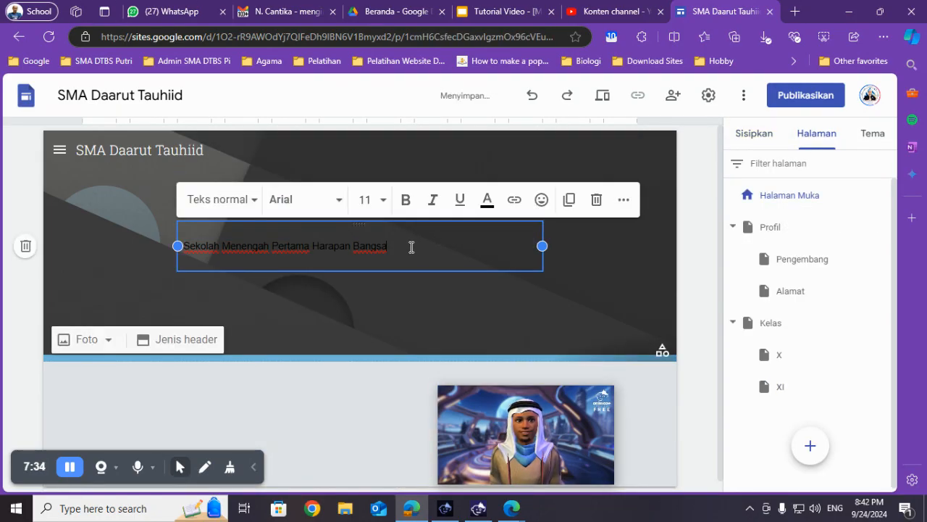
- Give the pasted school name in the home page header the large Judul style with font size 24
triple_click(419, 248)
left_click(232, 204)
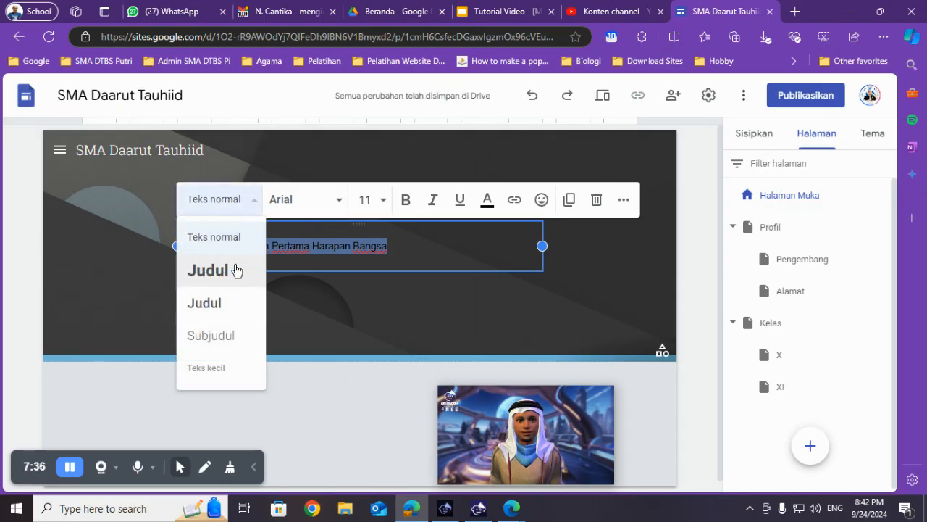
left_click(229, 277)
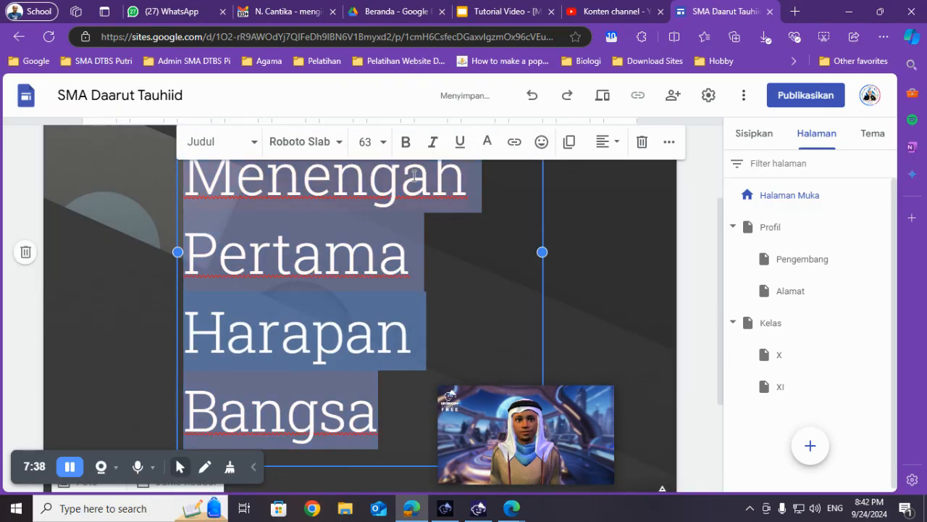
left_click(383, 142)
scroll(368, 354, "down", 2)
left_click(373, 280)
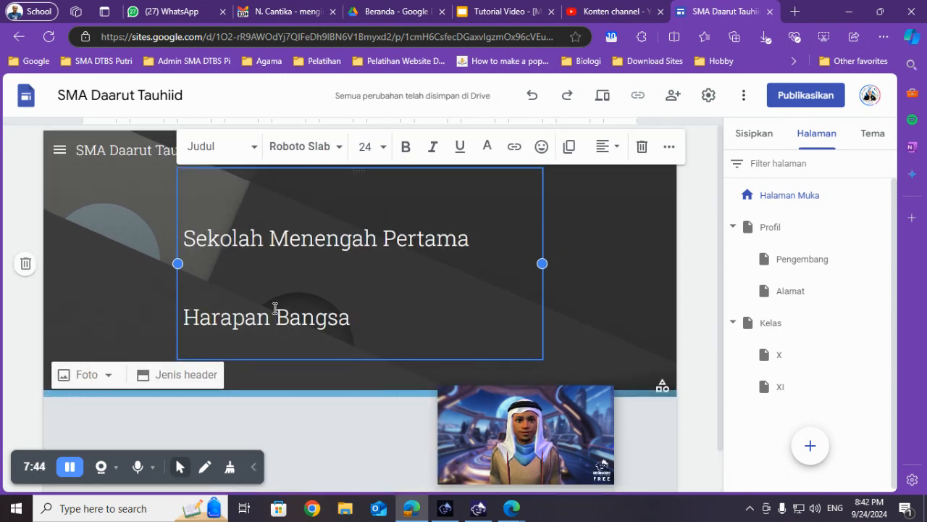
key("Home")
key("BackSpace")
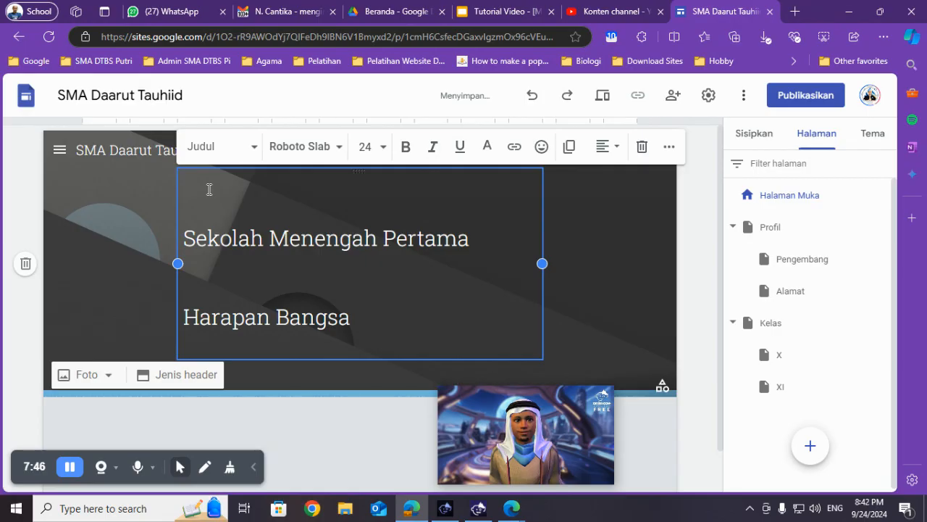
- Change the site name shown in the header to "SMA Harapan Bangsa"
left_click(114, 150)
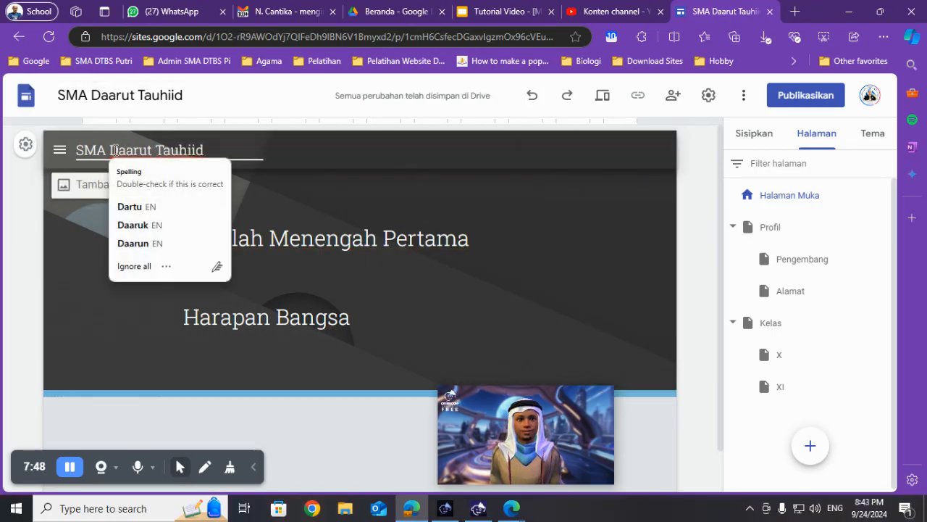
left_click_drag(115, 150, 228, 149)
type("harpaan ")
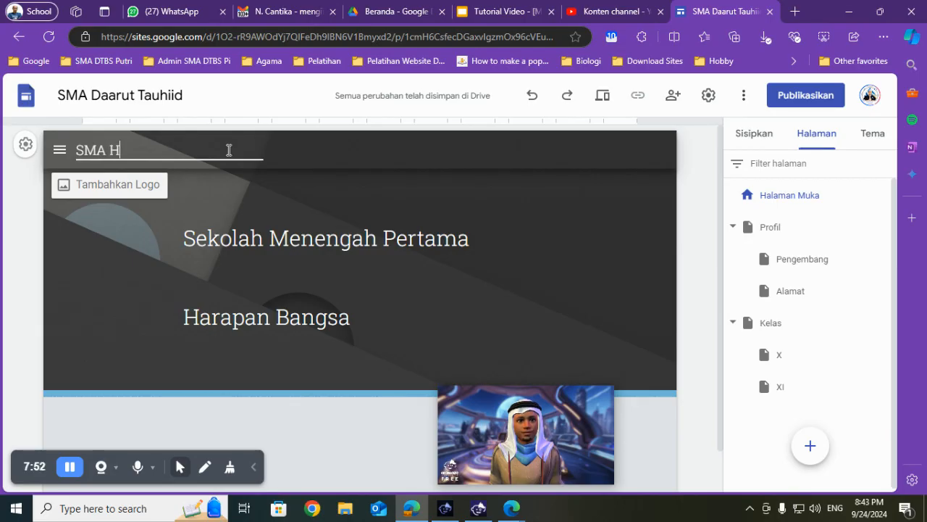
type("Bangsa")
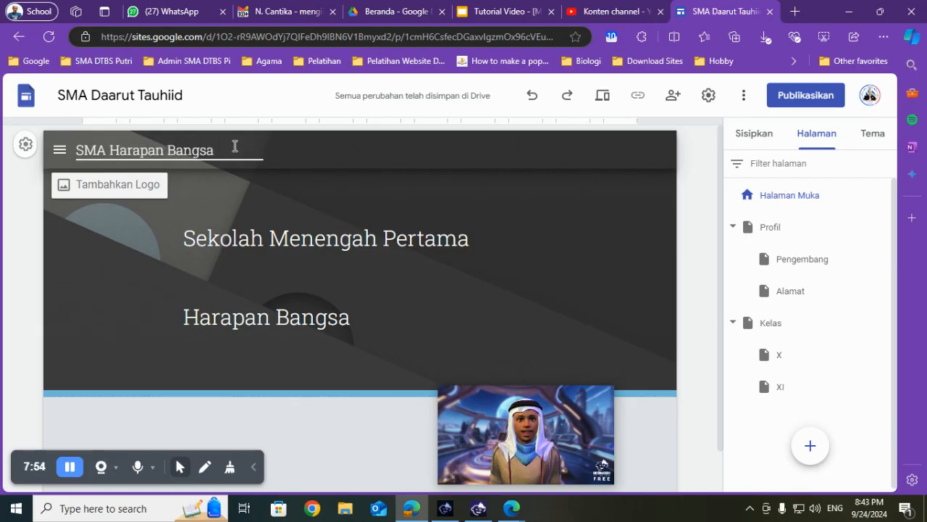
- Copy the new site name and rename the site document to "SMA Harapan Bangsa" as well
key("ctrl+a")
key("ctrl+c")
left_click(181, 95)
key("ctrl+a")
key("ctrl+v")
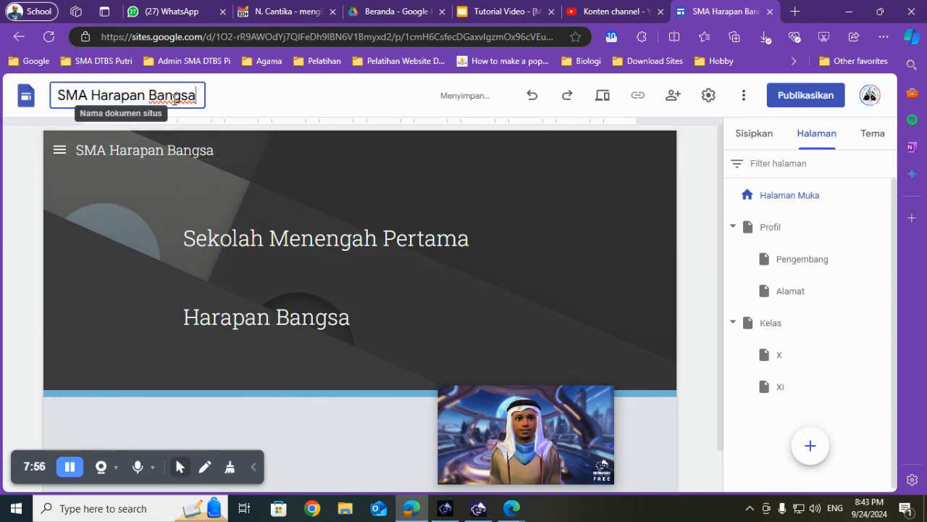
- Centre-align both lines of the school name in the home page header
left_click(249, 266)
left_click(241, 272)
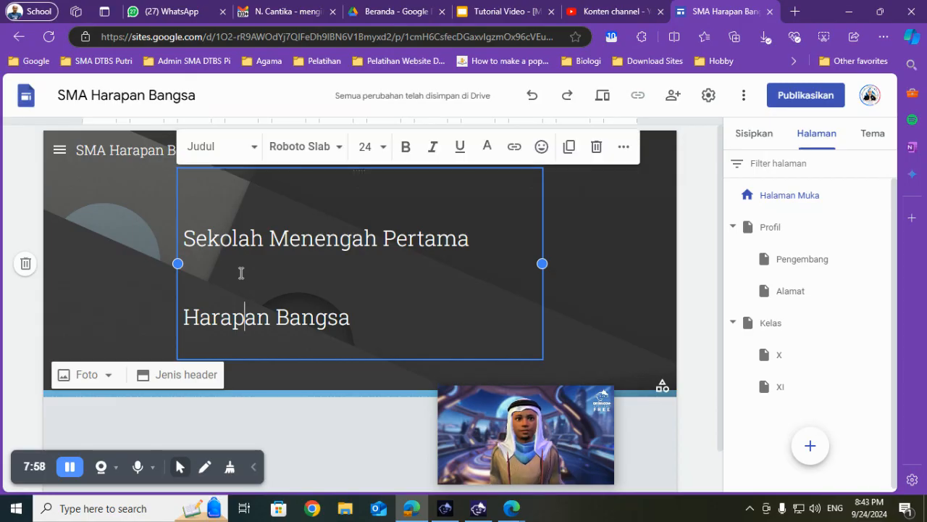
key("ctrl+a")
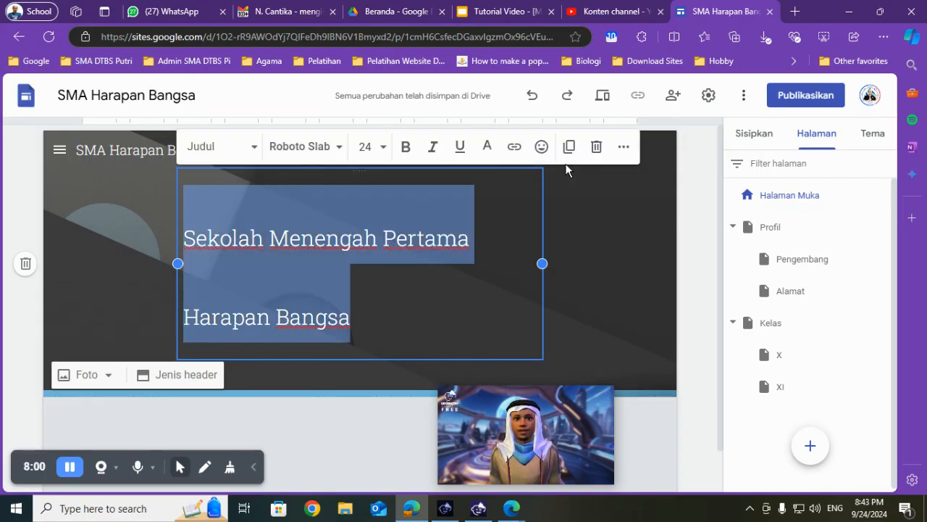
left_click(624, 147)
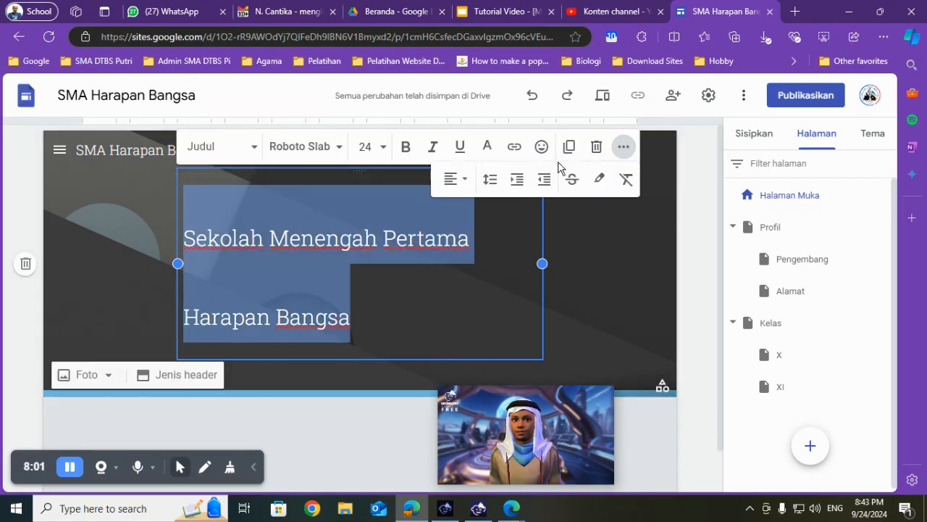
left_click(449, 179)
left_click(450, 253)
left_click(607, 262)
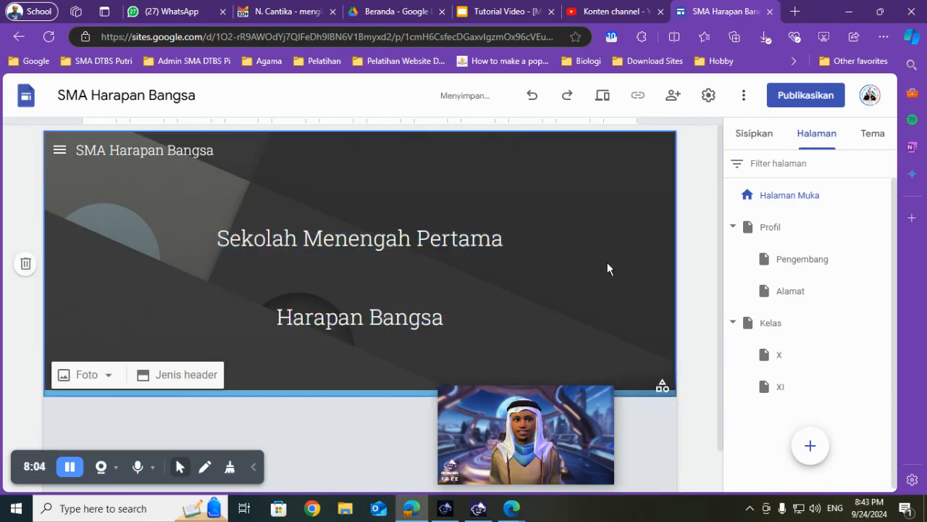
- Return to the XI page and open the image chooser for the empty placeholder beside the school profile
scroll(605, 268, "down", 1)
scroll(354, 361, "up", 1)
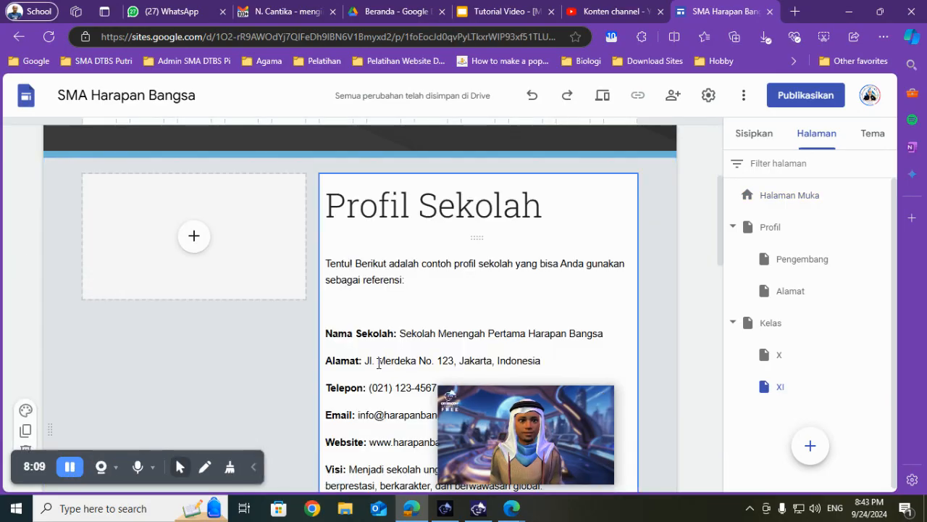
scroll(379, 337, "up", 4)
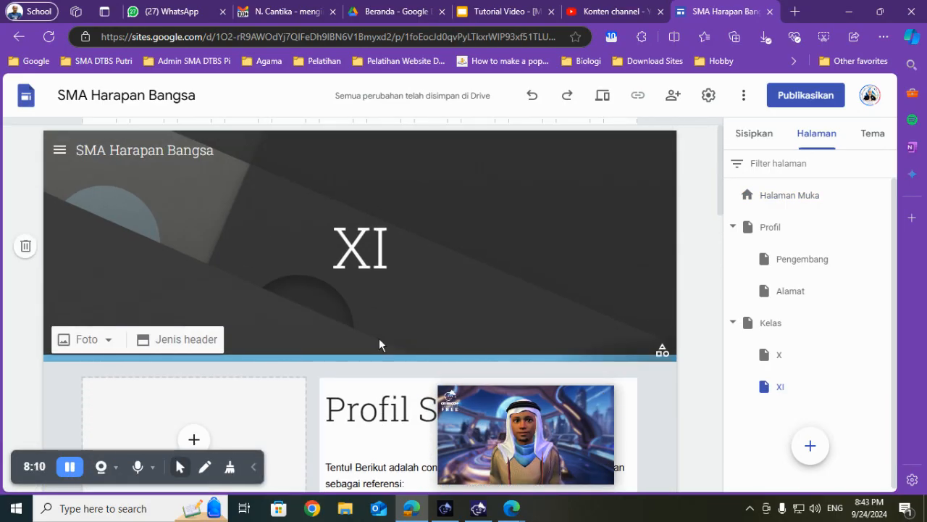
scroll(379, 338, "down", 4)
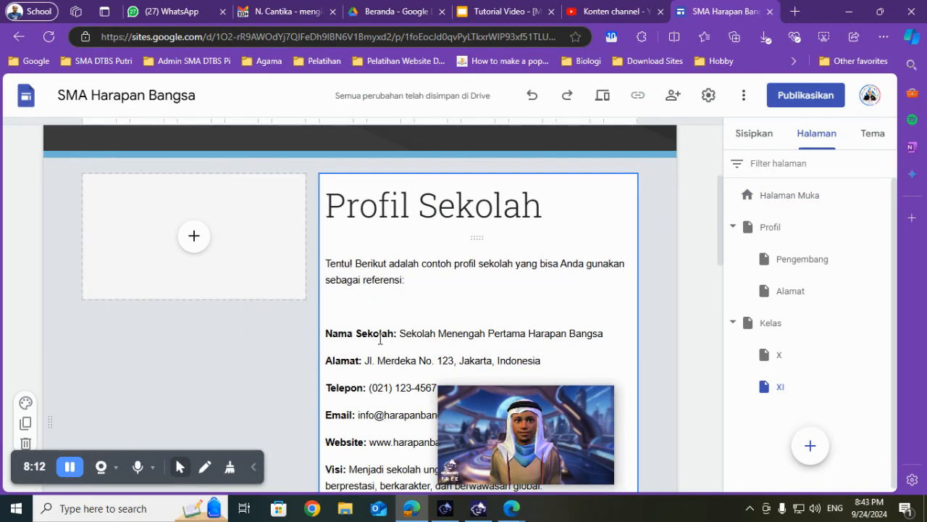
scroll(391, 337, "down", 1)
scroll(252, 271, "up", 1)
left_click(192, 244)
left_click(193, 239)
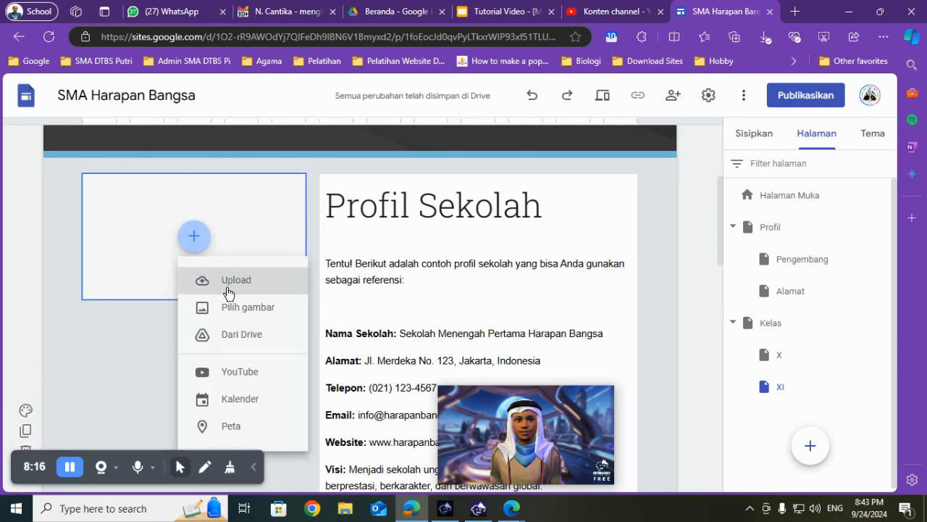
left_click(236, 312)
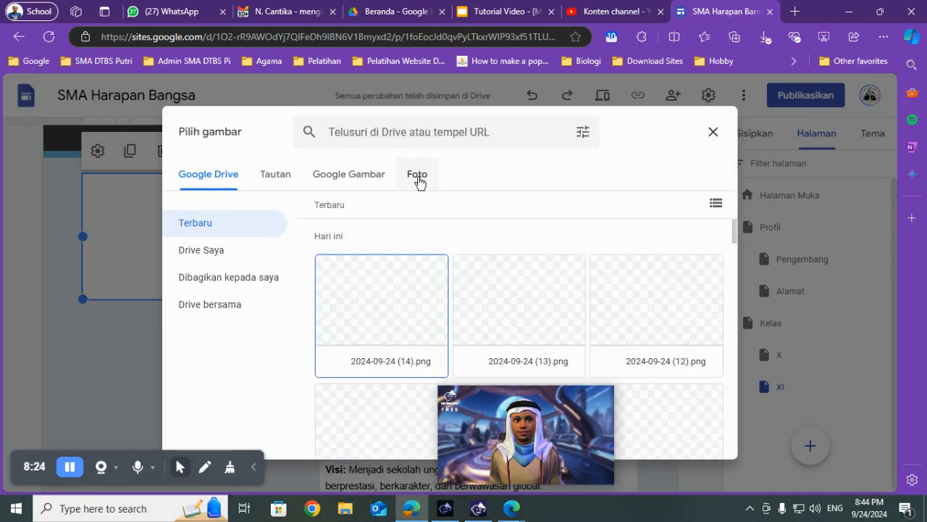
- Search Google Images for "sma harapan bangsa"
left_click(418, 178)
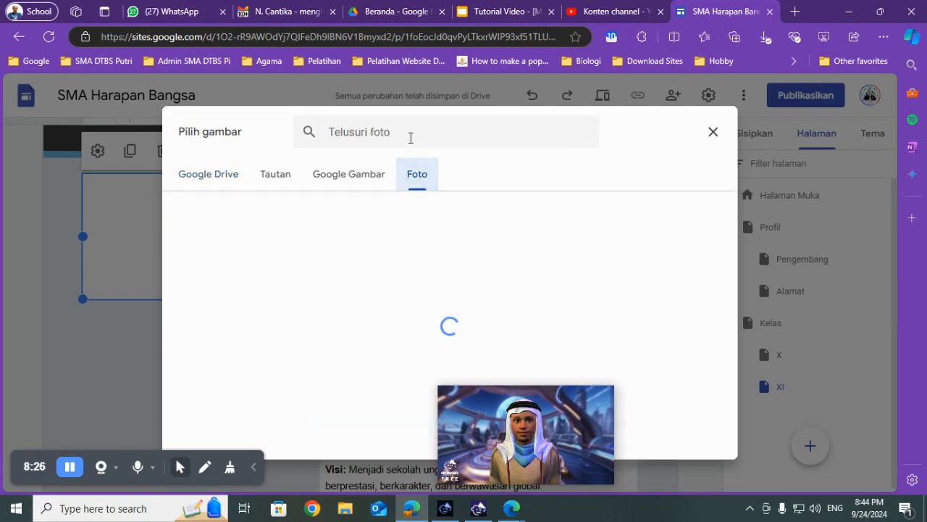
left_click(351, 177)
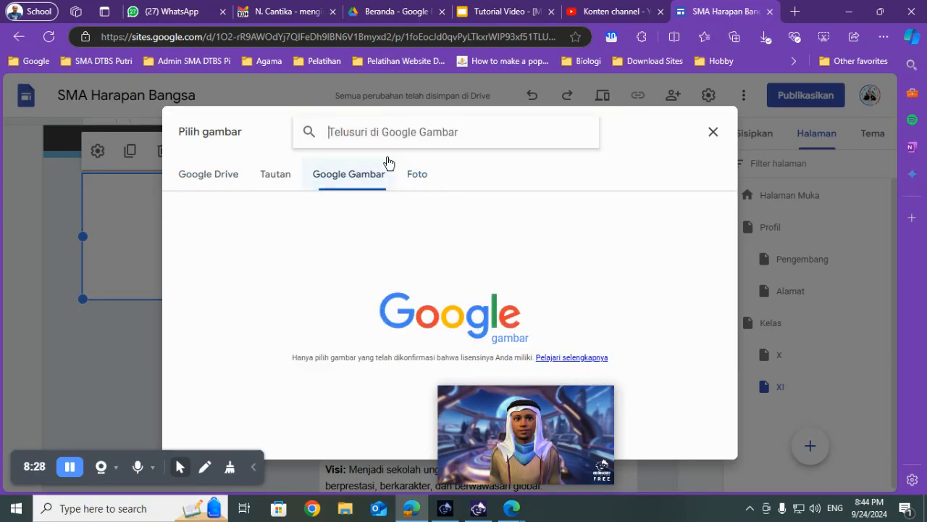
type("sma harapa")
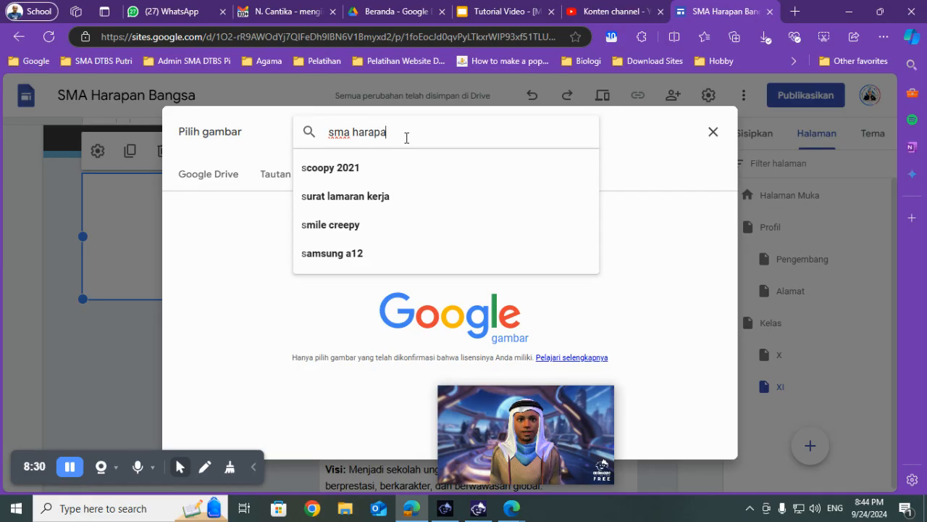
type("n bangsa")
key("Return")
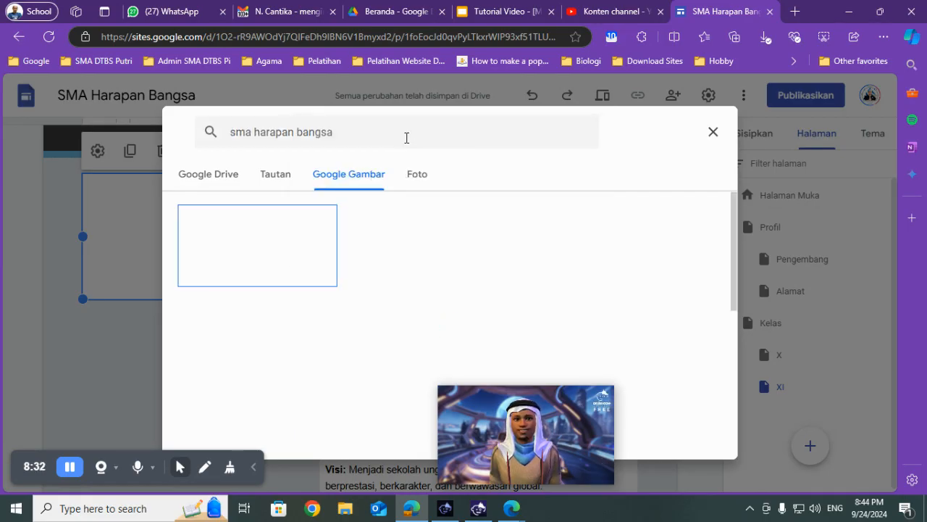
- Insert the photo of the green school building and enlarge it within the content block
left_click(279, 250)
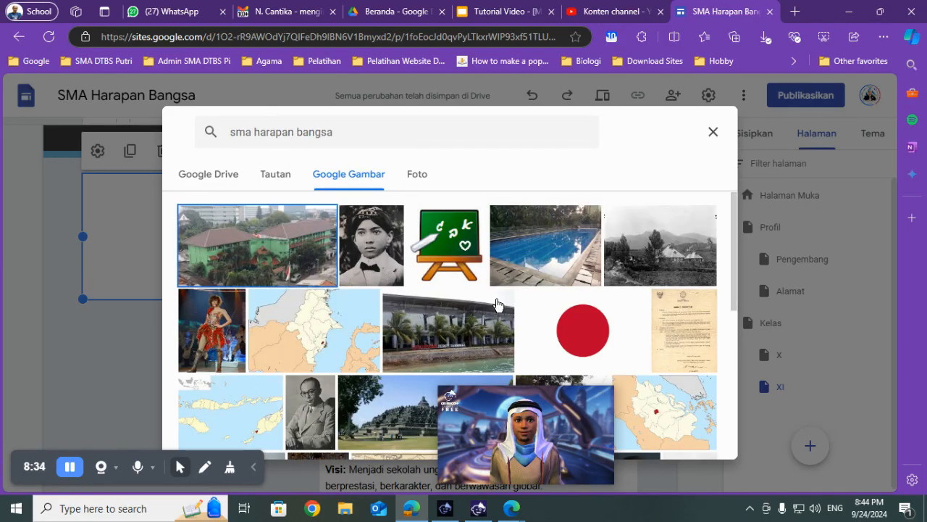
left_click(692, 442)
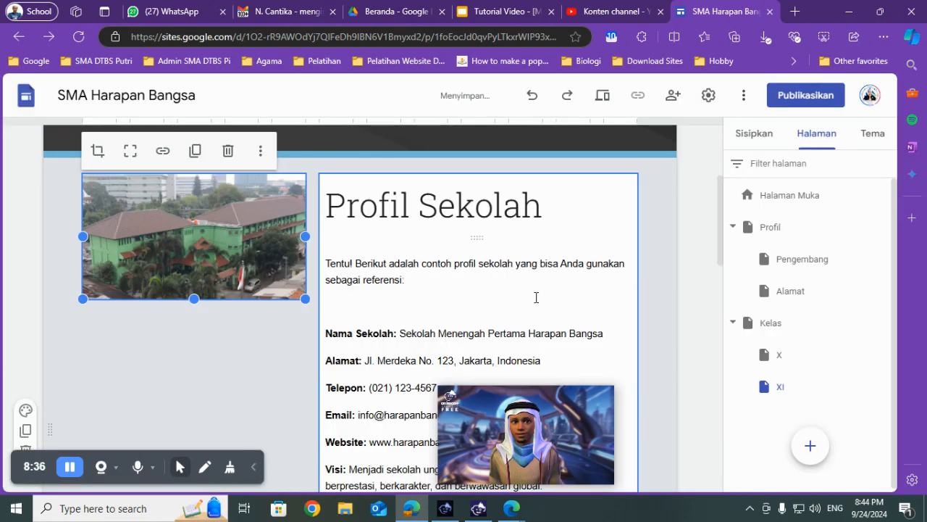
left_click_drag(306, 300, 353, 327)
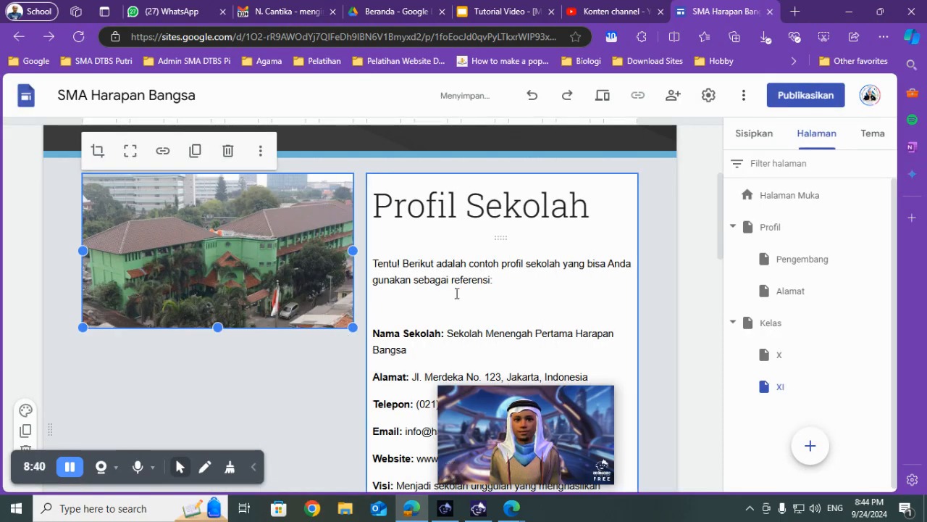
- Check the task instructions on slide 38 of the Slides presentation, and open the Drive file picker for the XI page in Google Sites
left_click(500, 11)
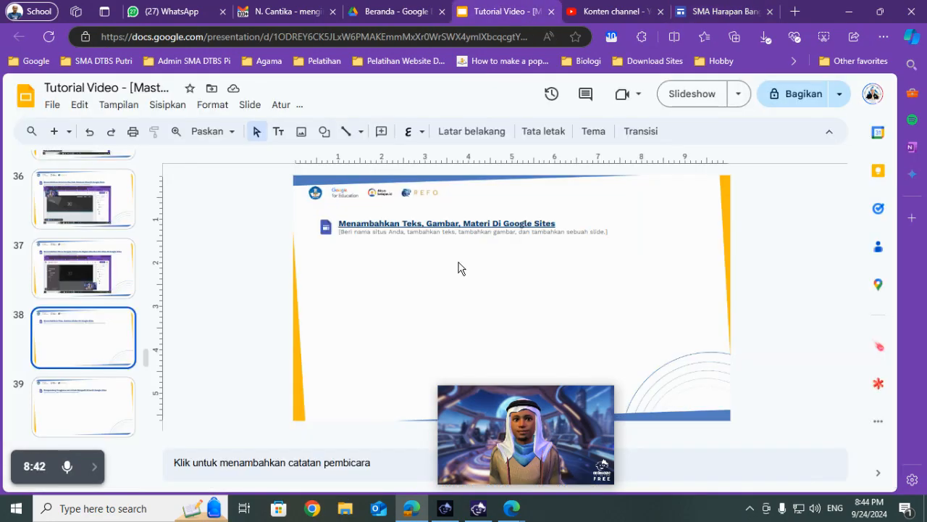
left_click(725, 11)
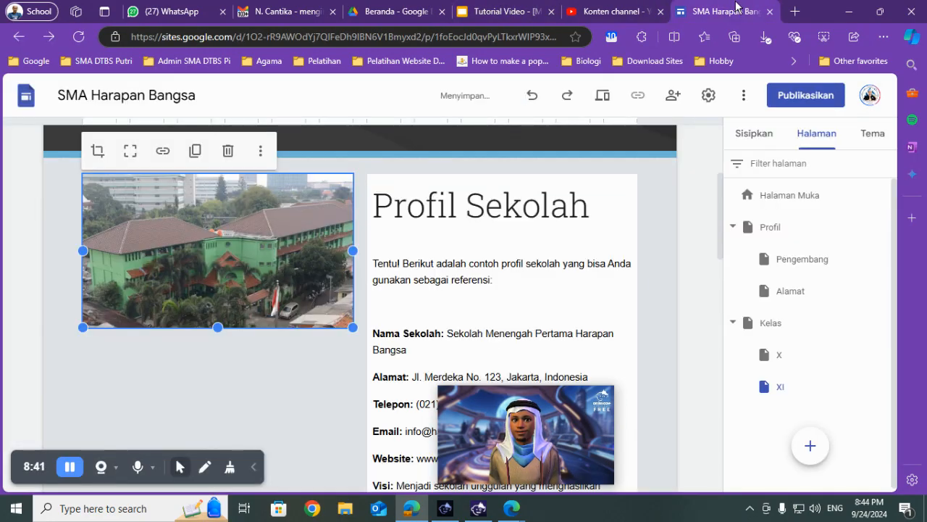
scroll(302, 278, "down", 2)
scroll(310, 280, "down", 12)
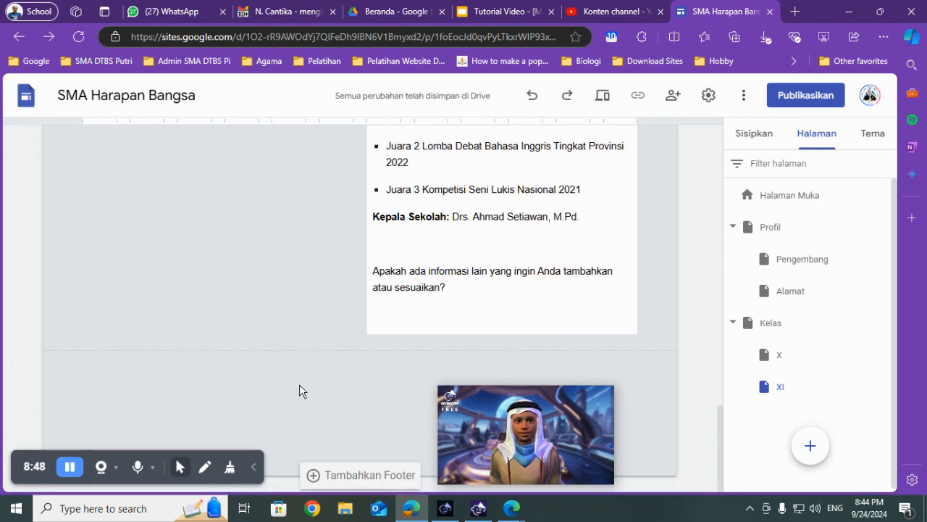
left_click(751, 134)
scroll(793, 332, "up", 3)
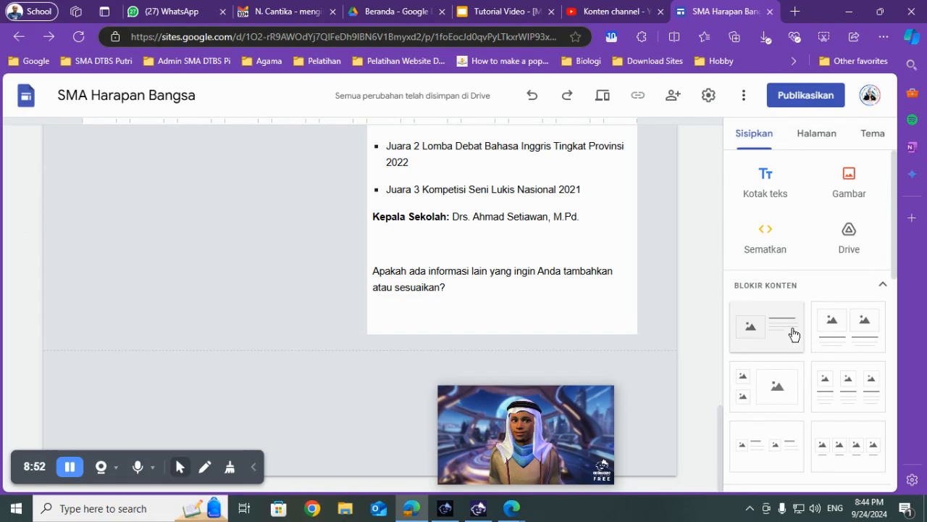
left_click(851, 239)
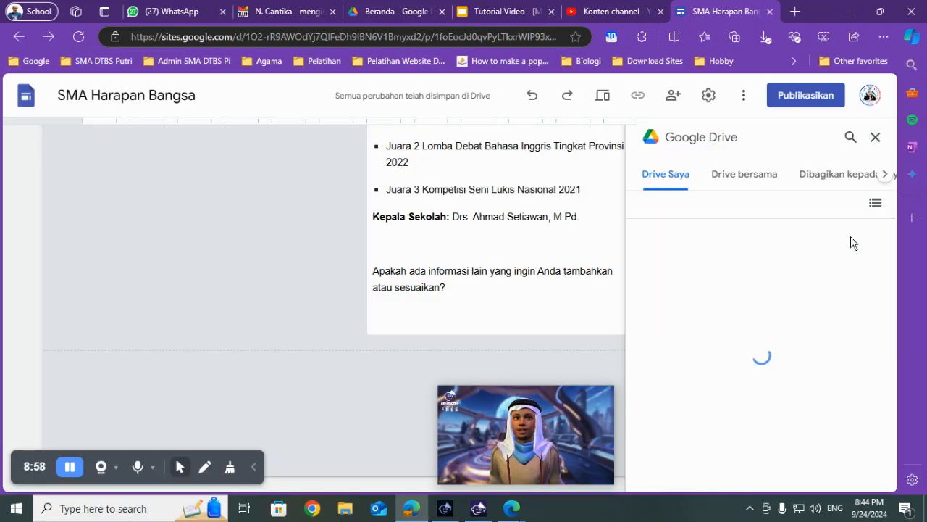
- Search Drive for "slide", insert the Try Out Praktek 1 presentation into the XI page, and dismiss the file-access notice
left_click(851, 145)
type("slide")
key("Return")
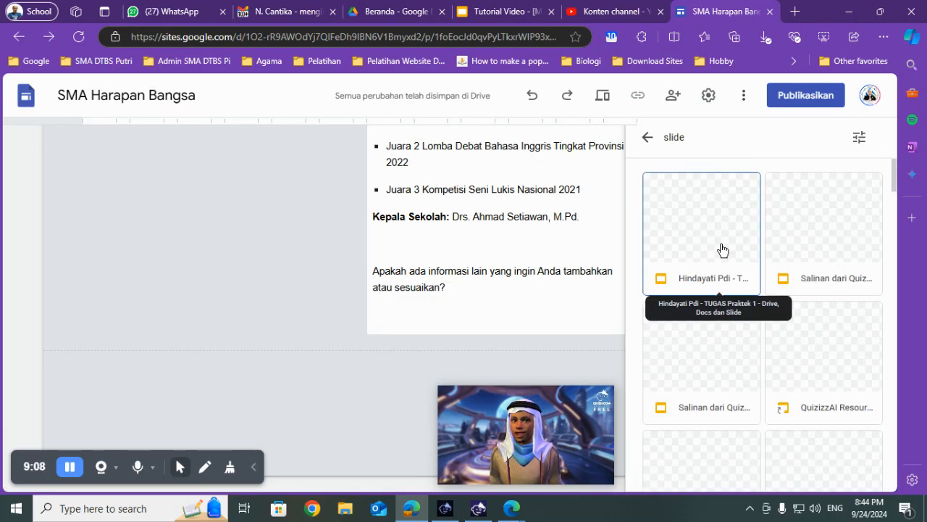
scroll(721, 250, "down", 3)
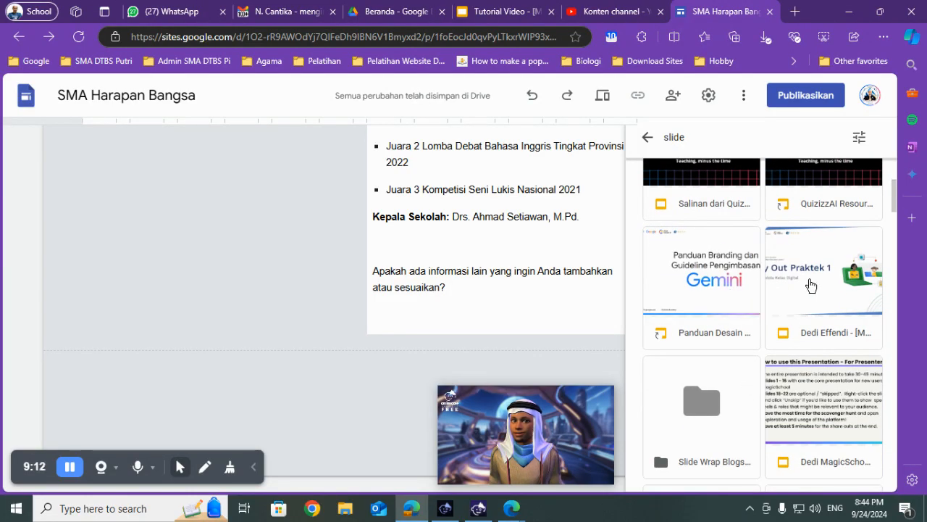
left_click(810, 286)
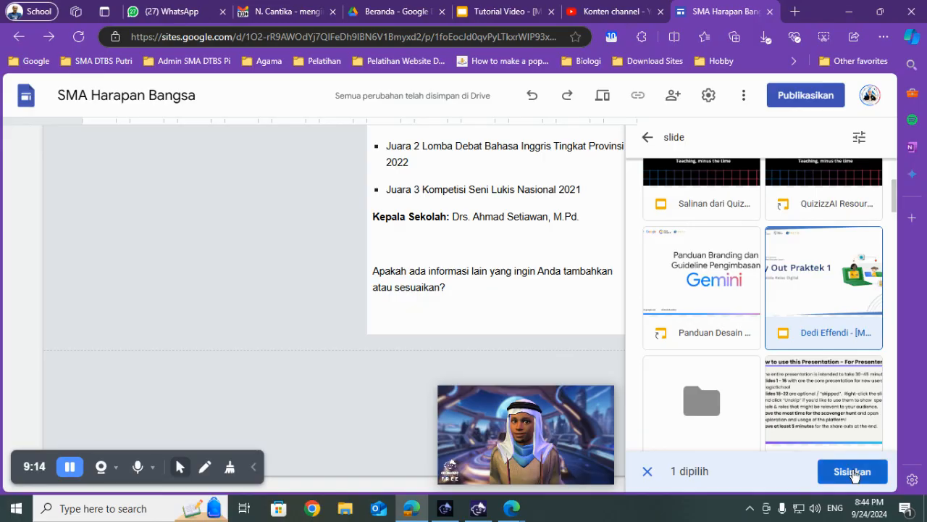
left_click(849, 472)
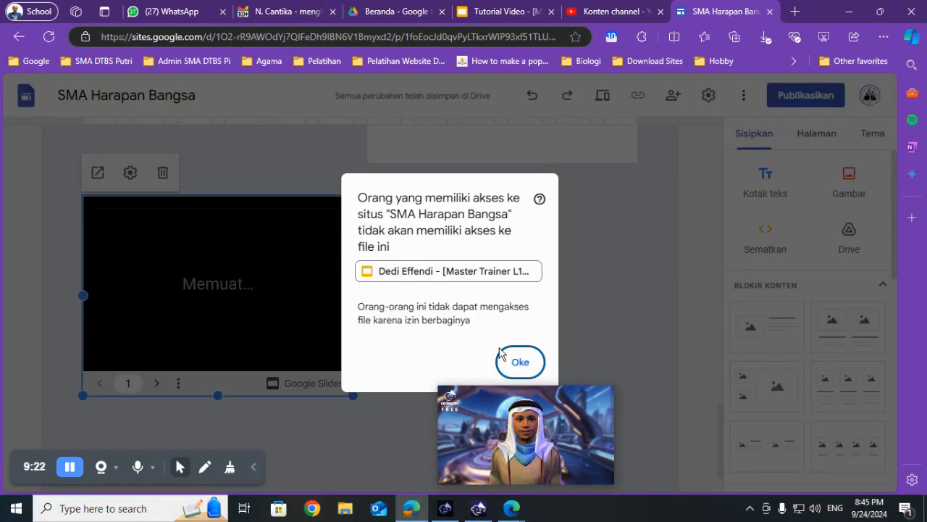
left_click(521, 363)
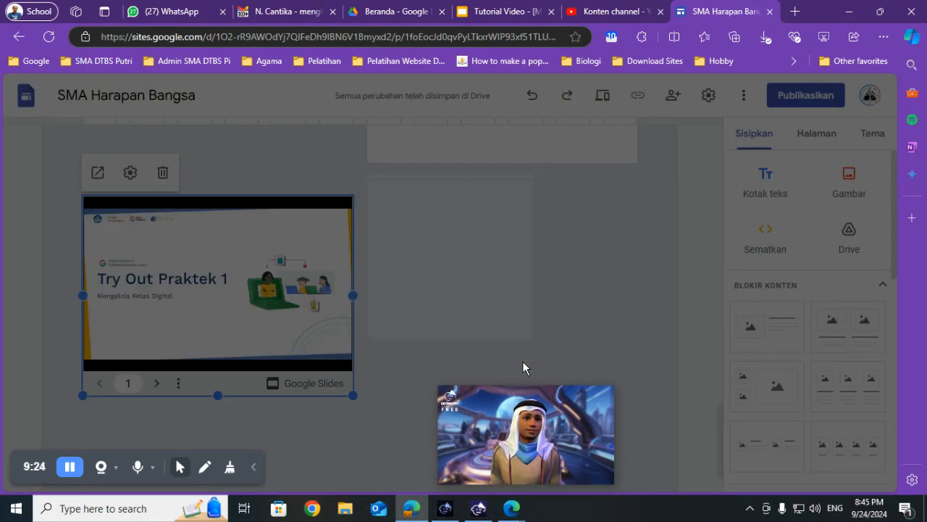
- Widen the embedded Try Out Praktek 1 presentation to the full content width and review it against the school profile
left_click_drag(352, 297, 632, 300)
scroll(389, 307, "down", 1)
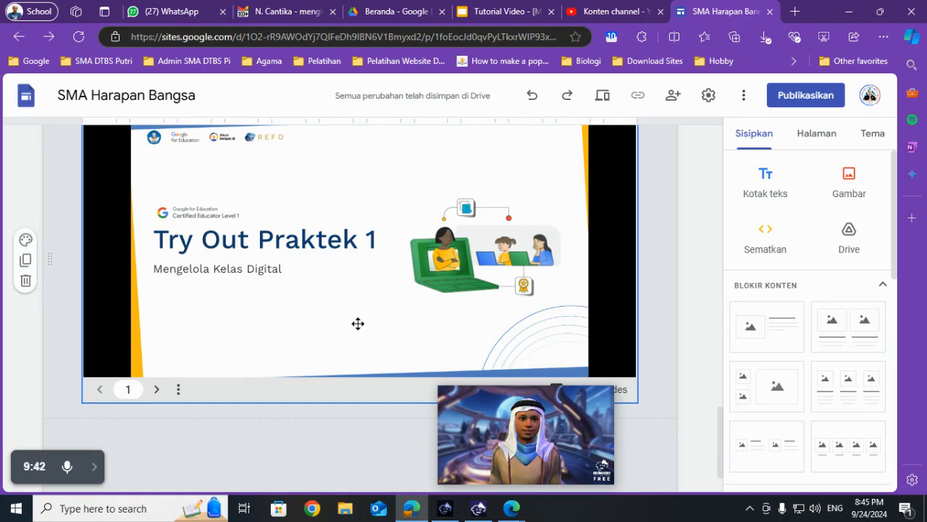
scroll(369, 317, "up", 2)
scroll(369, 316, "down", 2)
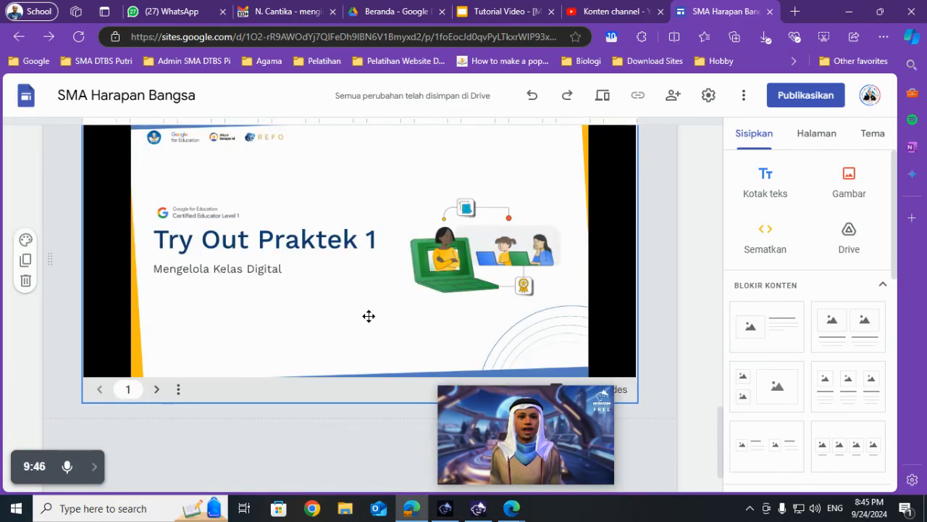
scroll(371, 297, "up", 1)
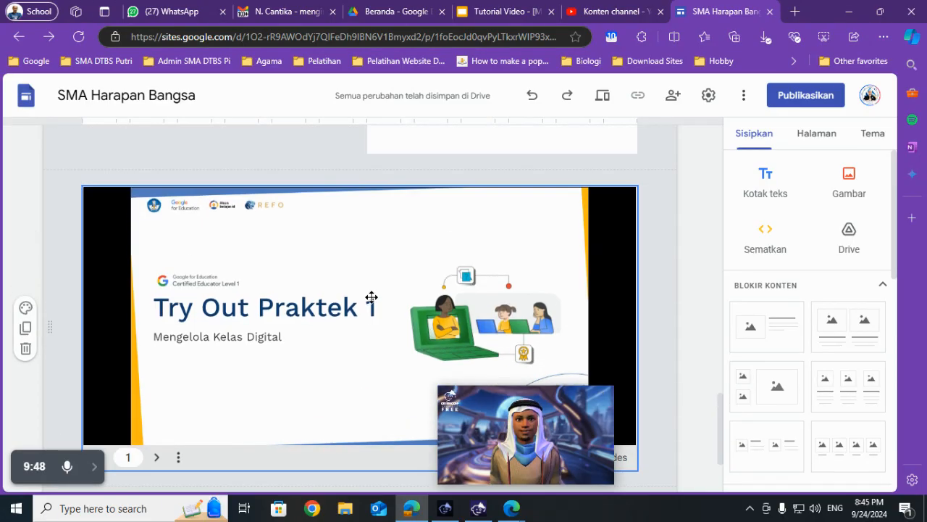
scroll(384, 296, "up", 12)
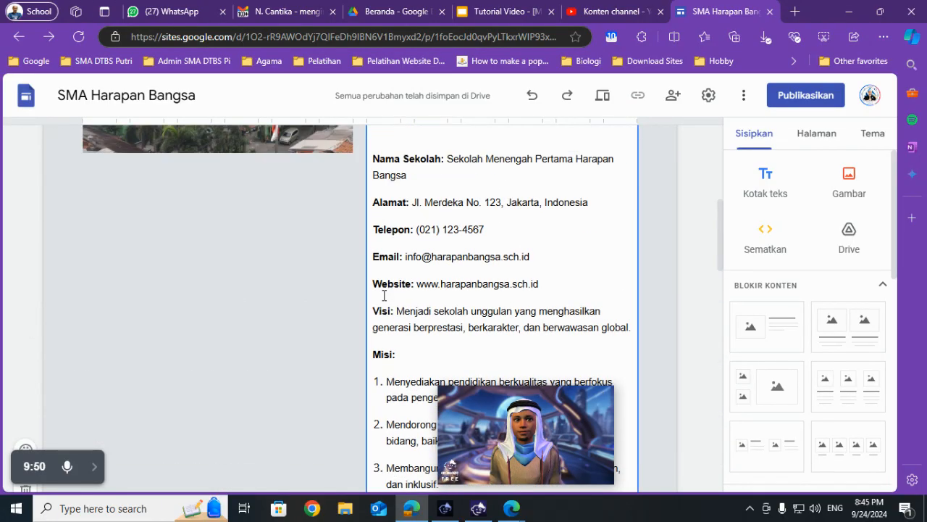
scroll(384, 298, "down", 15)
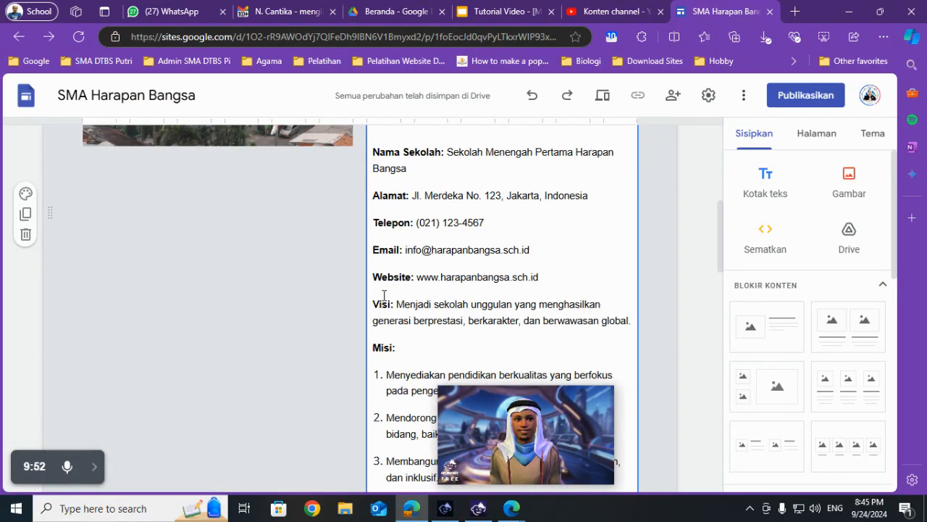
scroll(384, 295, "down", 5)
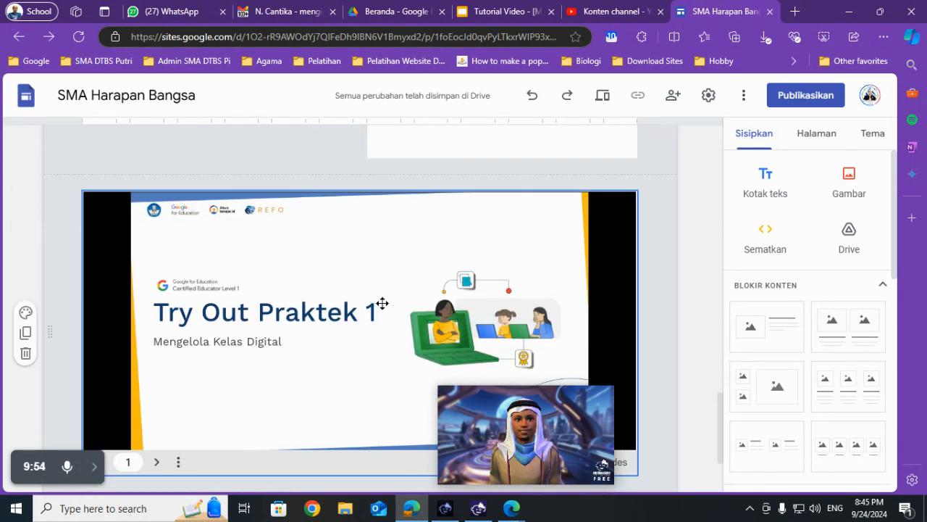
- Shrink the embedded presentation and move it to its own section above the school profile, directly below the page header
left_click(621, 456)
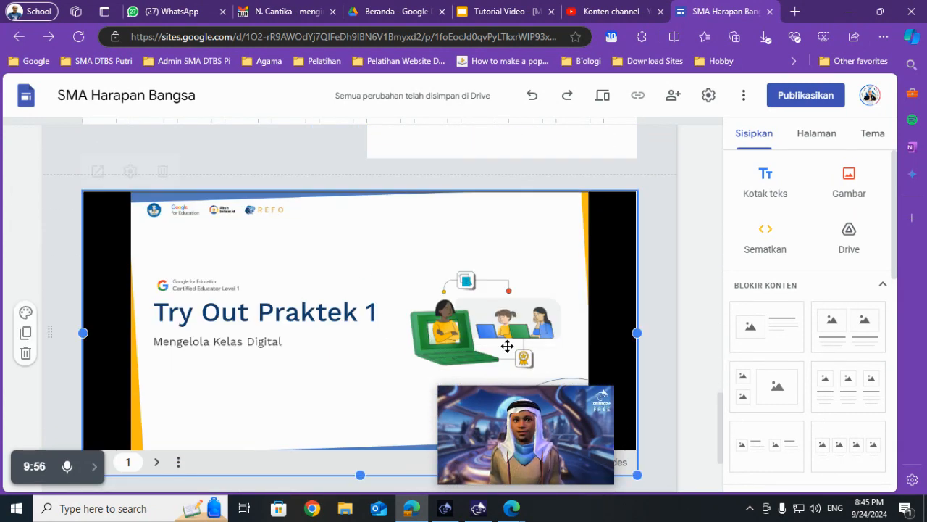
left_click_drag(639, 476, 276, 323)
left_click_drag(179, 348, 273, 300)
left_click(195, 254)
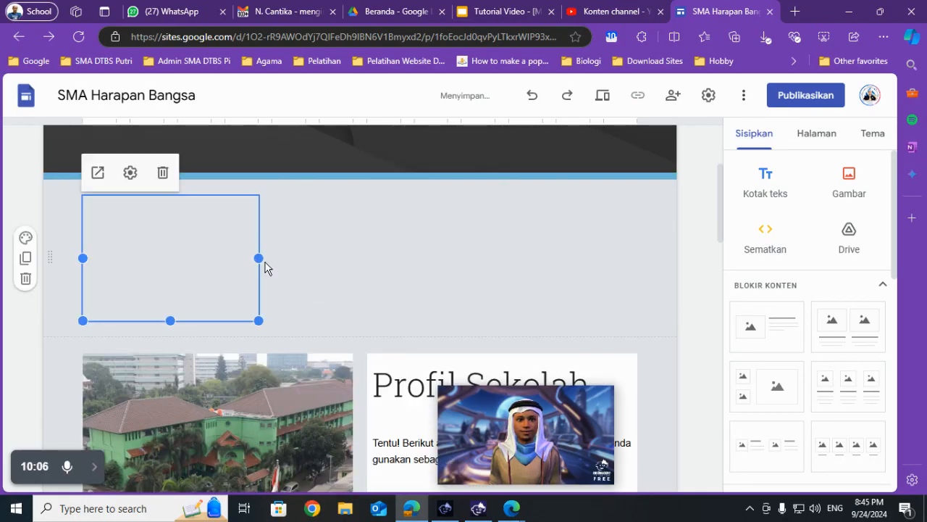
- Resize the embedded presentation in width and height so it is as wide as the school photo below it
left_click_drag(258, 258, 399, 258)
left_click_drag(239, 317, 242, 382)
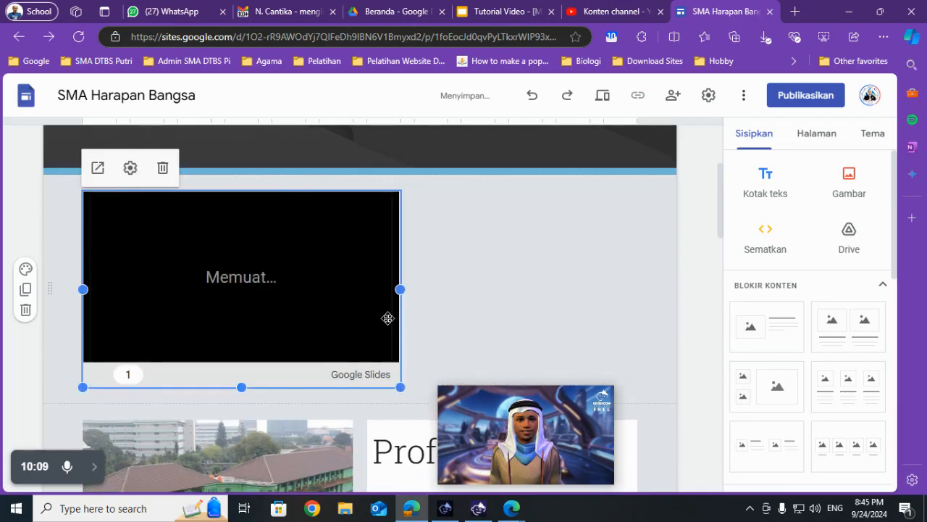
scroll(470, 242, "down", 2)
left_click_drag(389, 159, 357, 165)
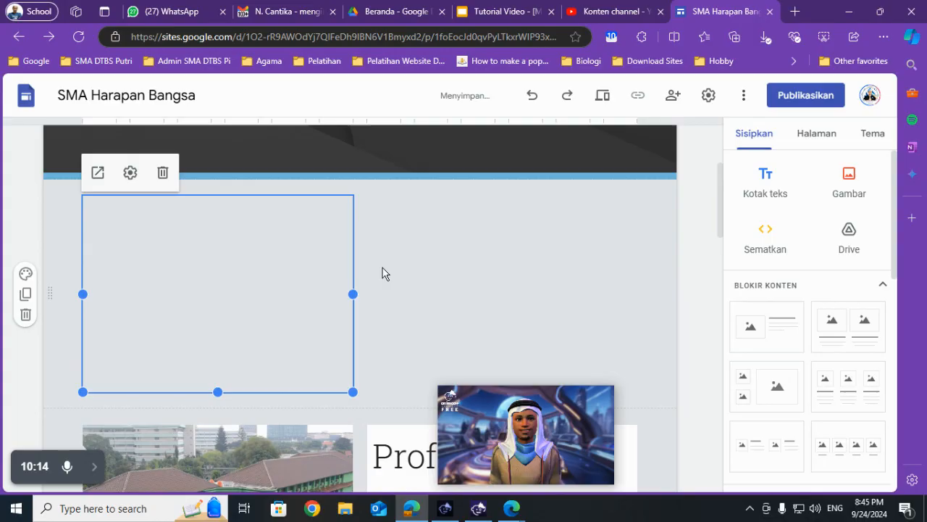
scroll(384, 273, "down", 1)
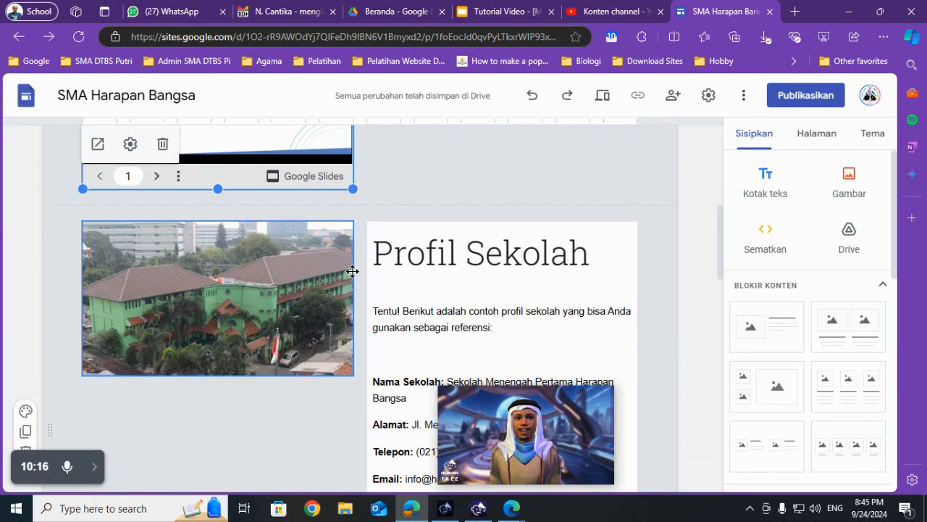
scroll(352, 272, "up", 2)
- Switch to the Slides presentation, paste the screenshot of the XI page onto slide 38, and open slide 39
left_click_drag(538, 442, 811, 423)
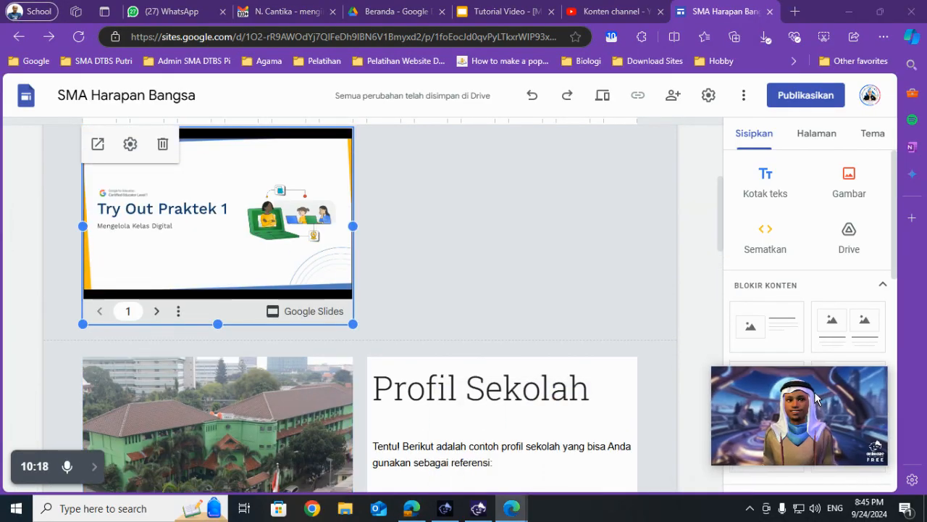
left_click(505, 11)
key("ctrl+v")
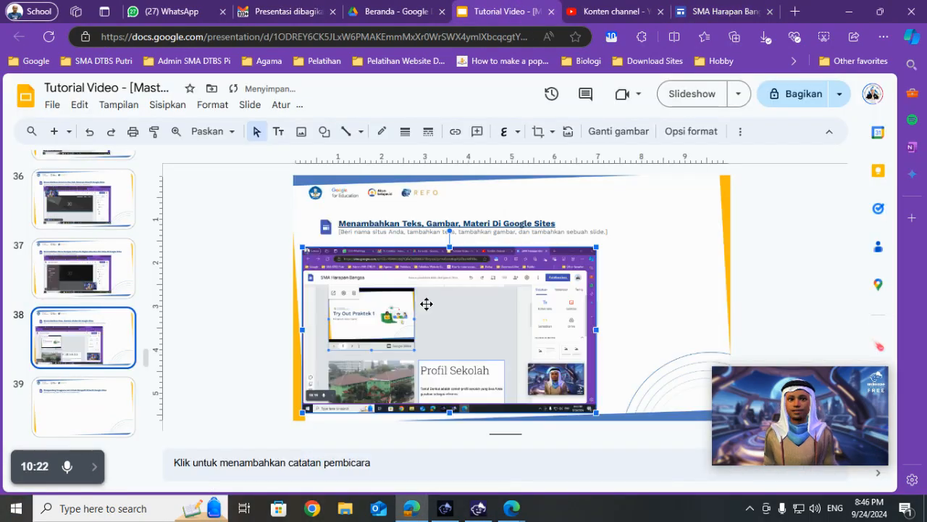
left_click(74, 416)
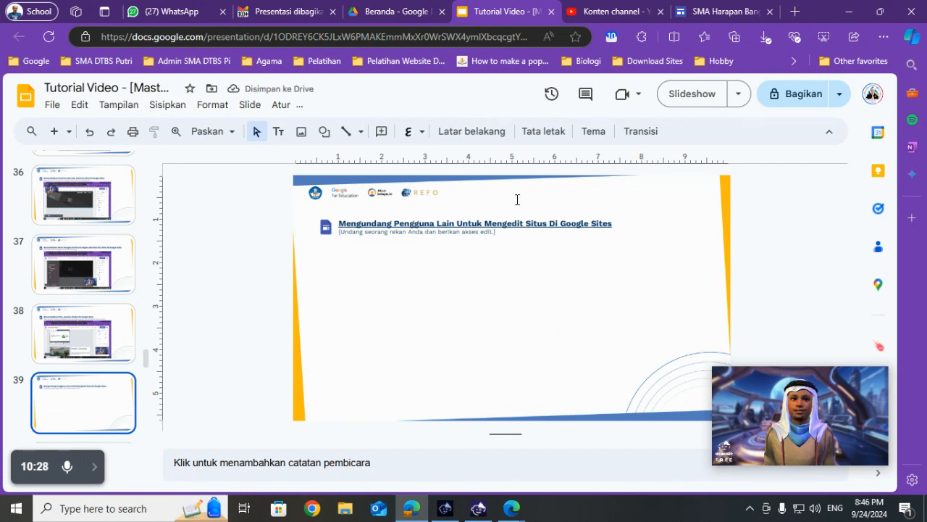
- Return to Google Sites and add two colleagues as editors in the site's sharing dialog, cancelling the external-sharing confirmation
left_click(736, 9)
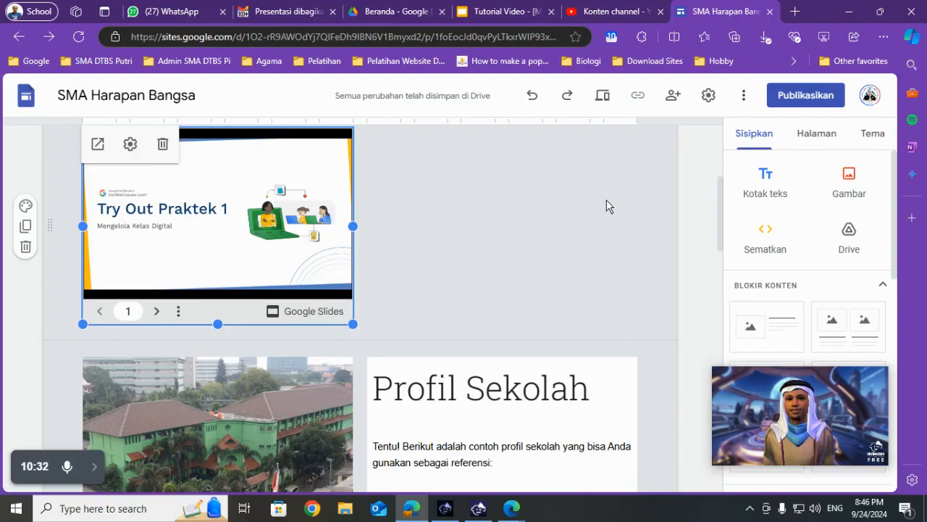
left_click(674, 96)
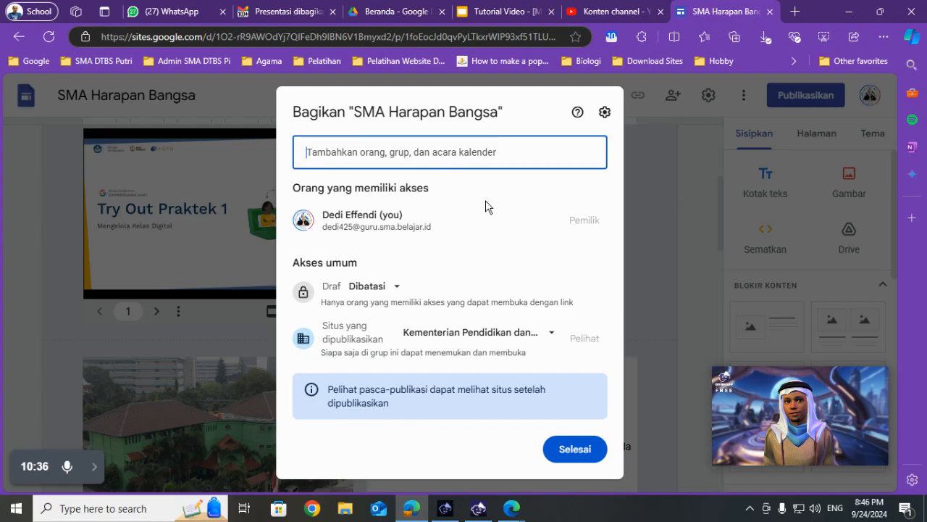
left_click(487, 205)
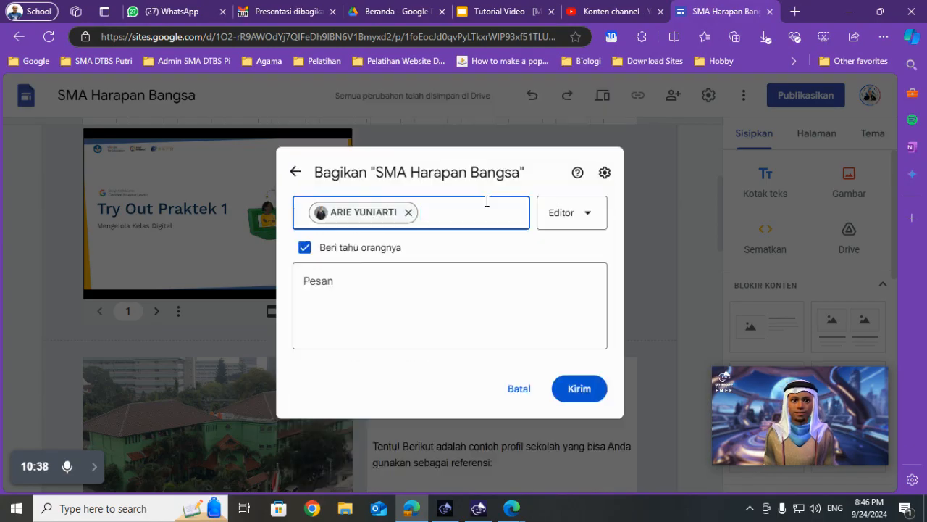
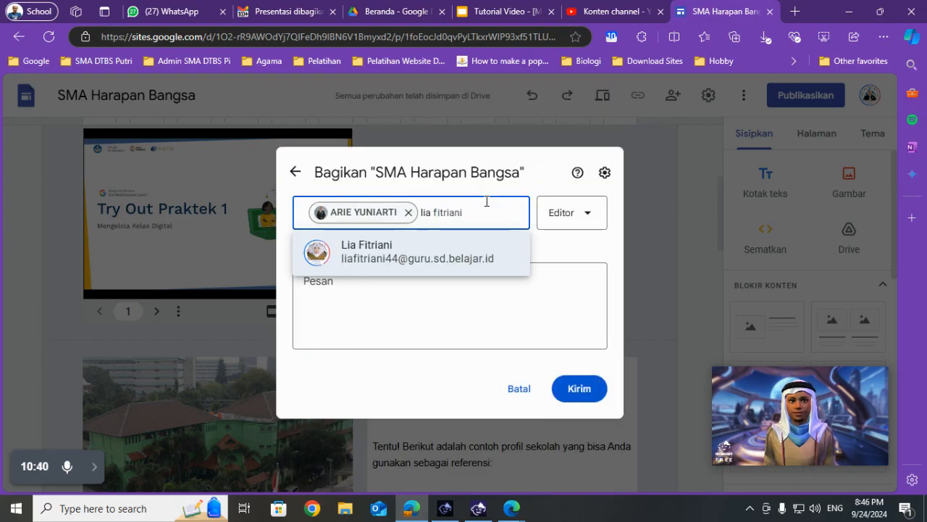
left_click(463, 256)
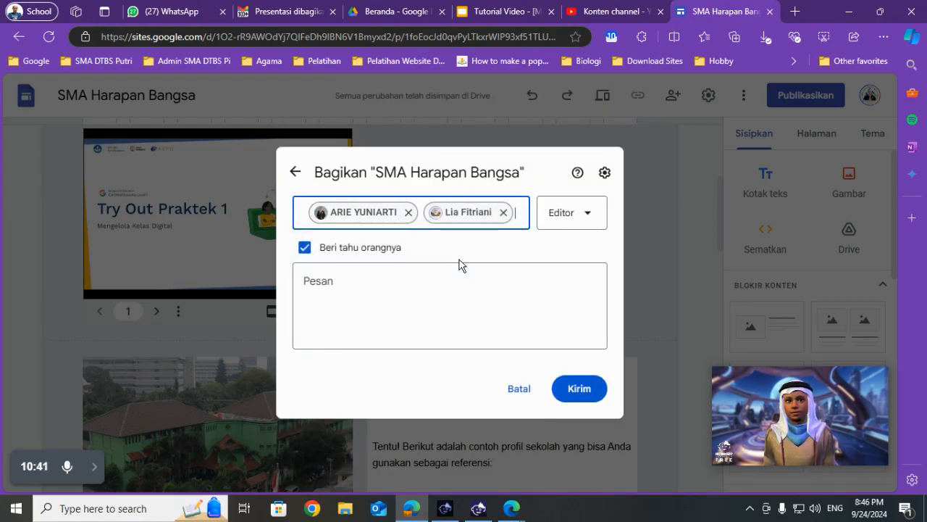
left_click(584, 405)
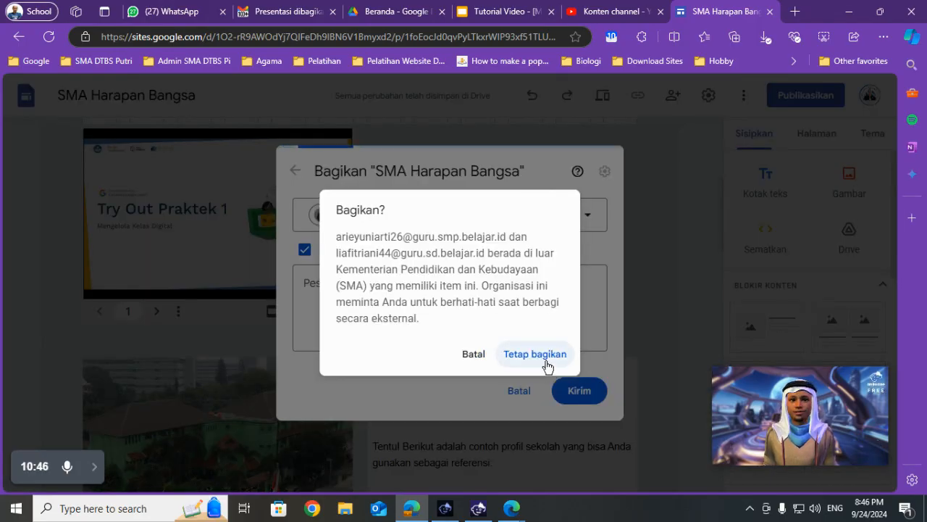
left_click(483, 355)
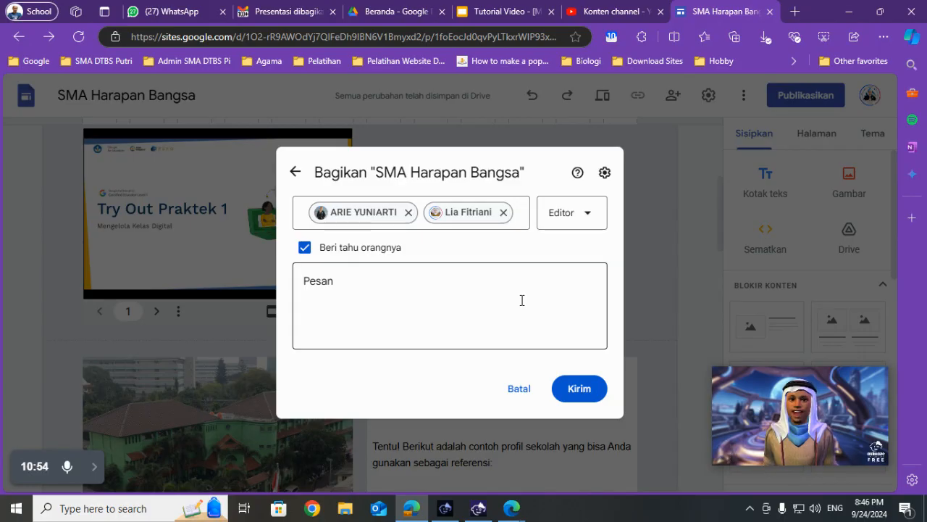
- Paste the screenshot of the sharing dialog onto slide 39 of the Slides presentation and place it below the task heading
left_click(529, 10)
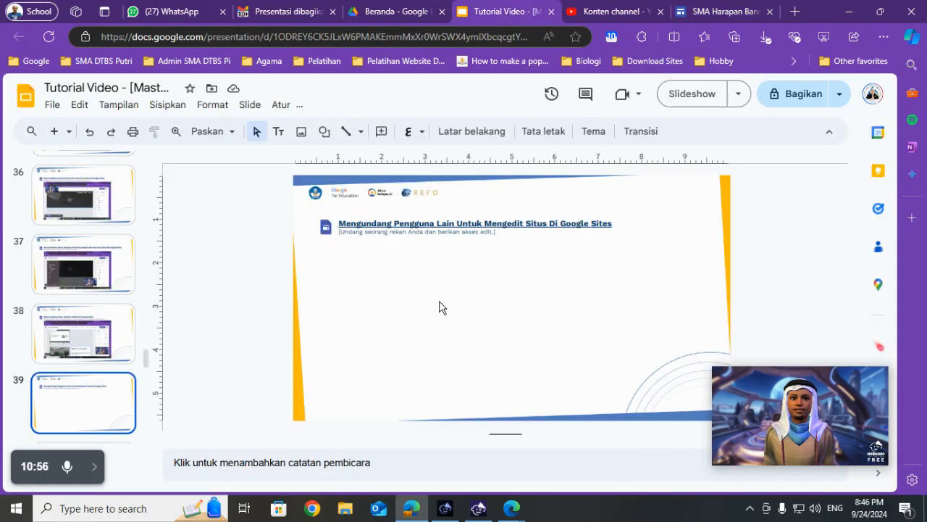
key("ctrl+v")
left_click_drag(387, 290, 447, 286)
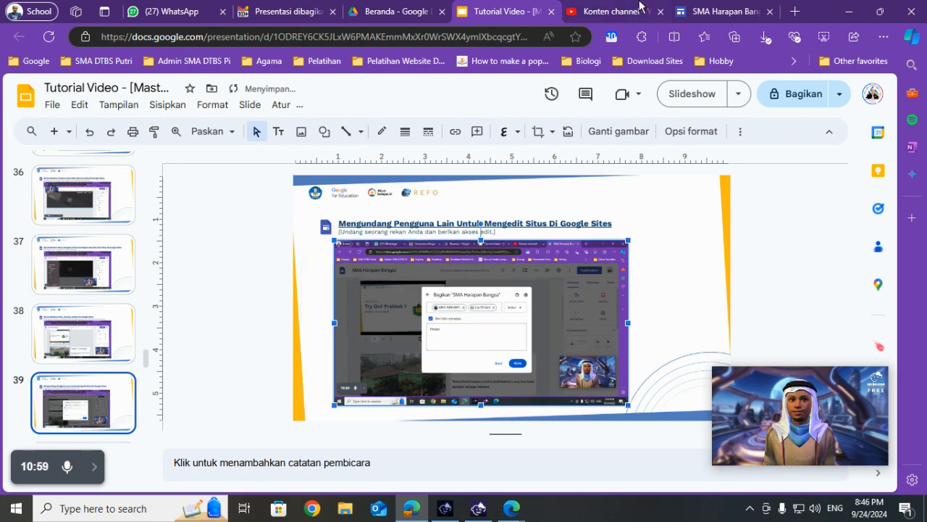
- Return to Google Sites, send the editor invitations, confirm sharing outside the organisation, and dismiss the file-access notice
left_click(721, 11)
left_click(586, 380)
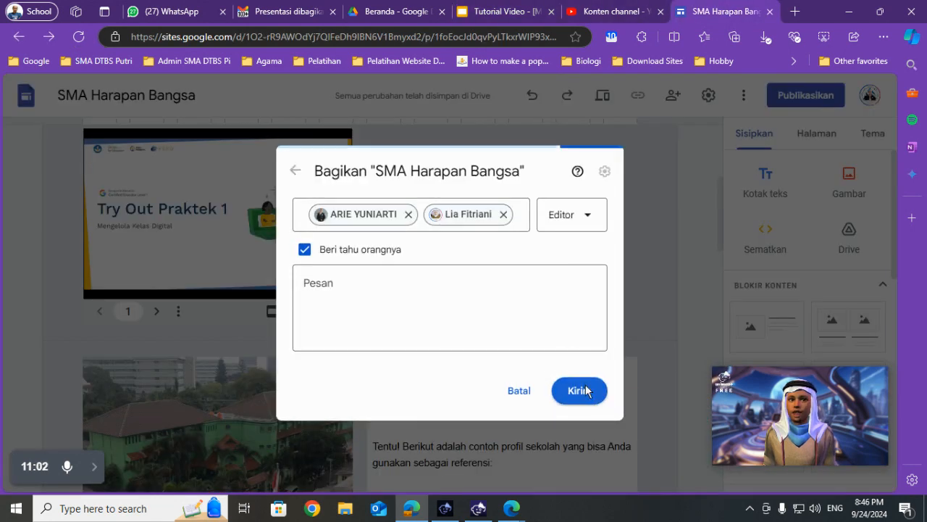
left_click(537, 355)
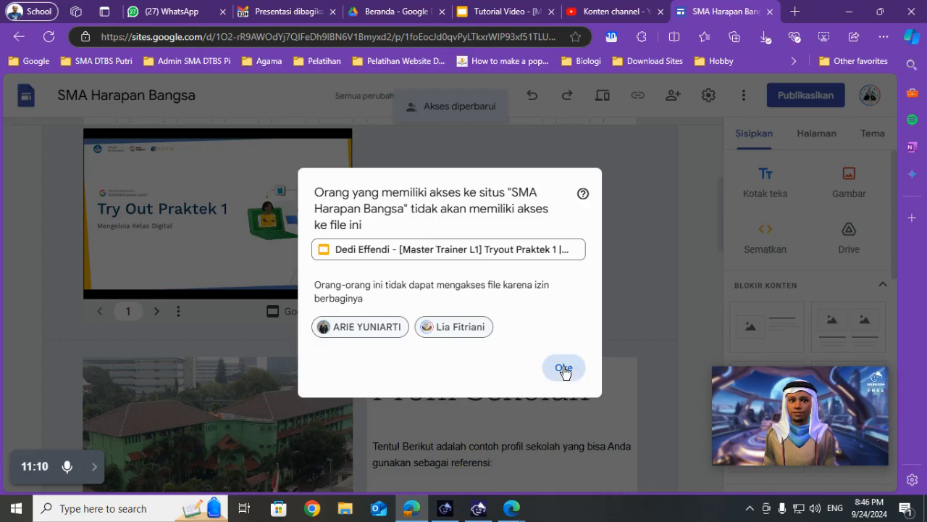
left_click_drag(396, 285, 544, 311)
left_click(506, 310)
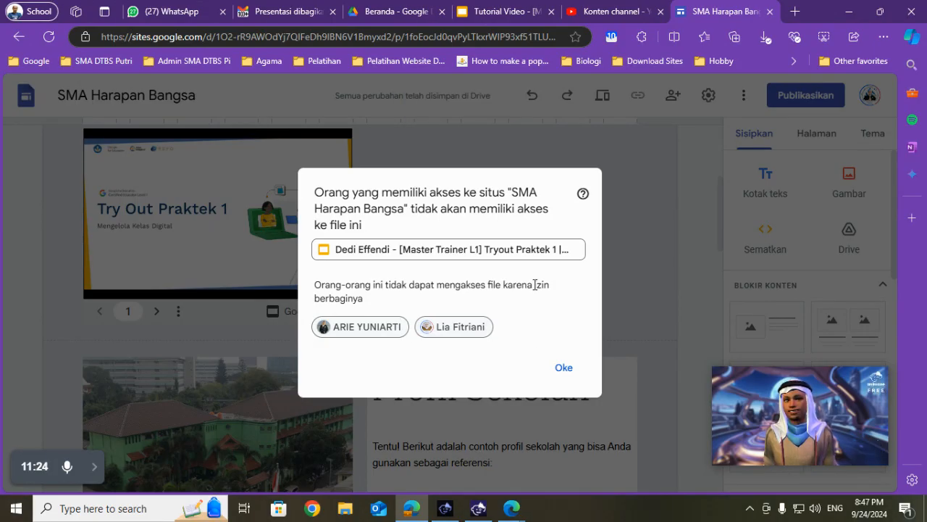
left_click(564, 368)
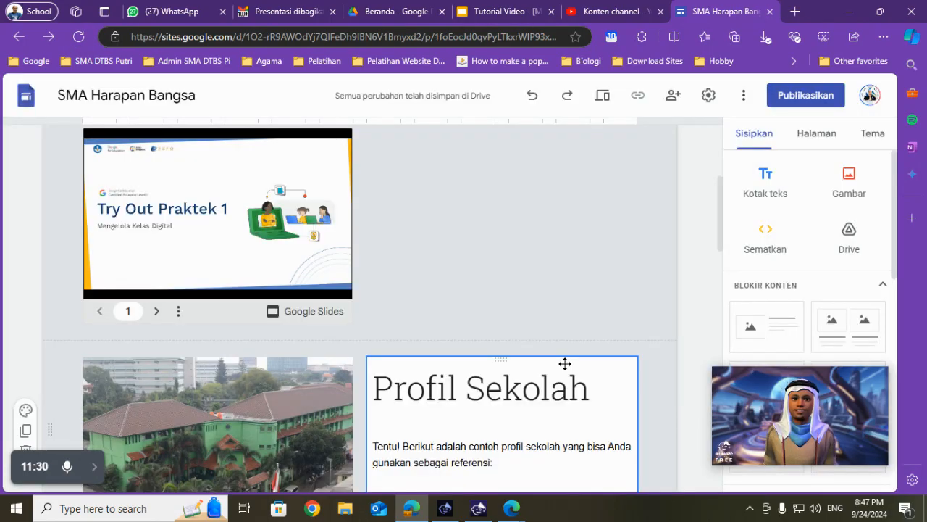
- Check the site preview task on slide 40 of the Slides presentation and return to the site in Google Sites
left_click(518, 6)
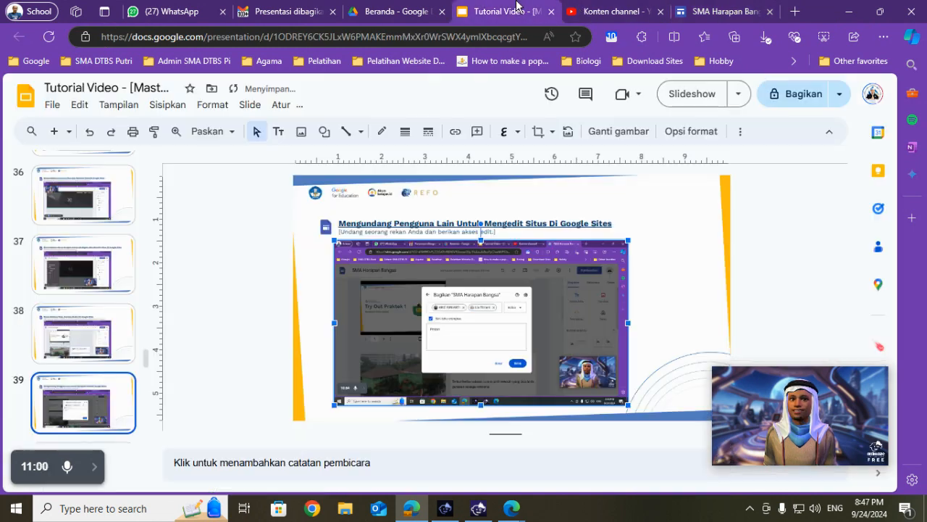
scroll(90, 365, "down", 2)
left_click(75, 353)
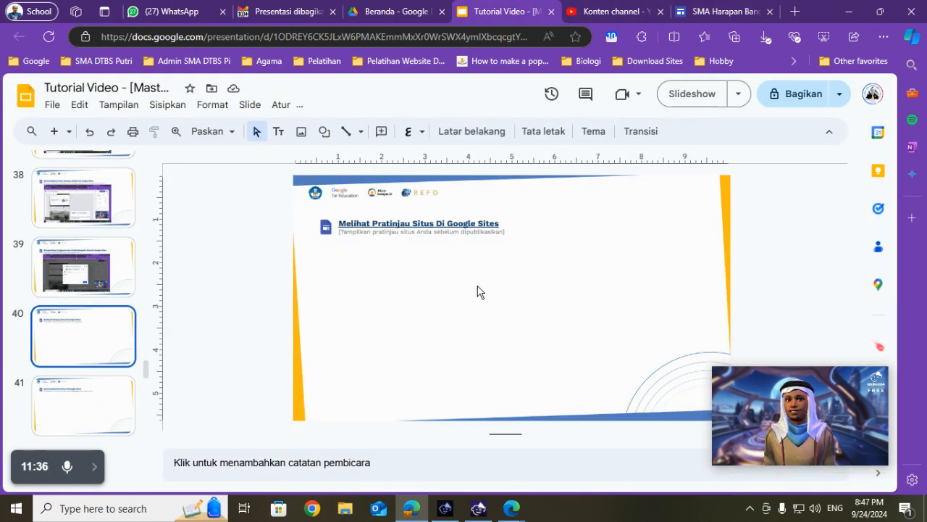
left_click(720, 11)
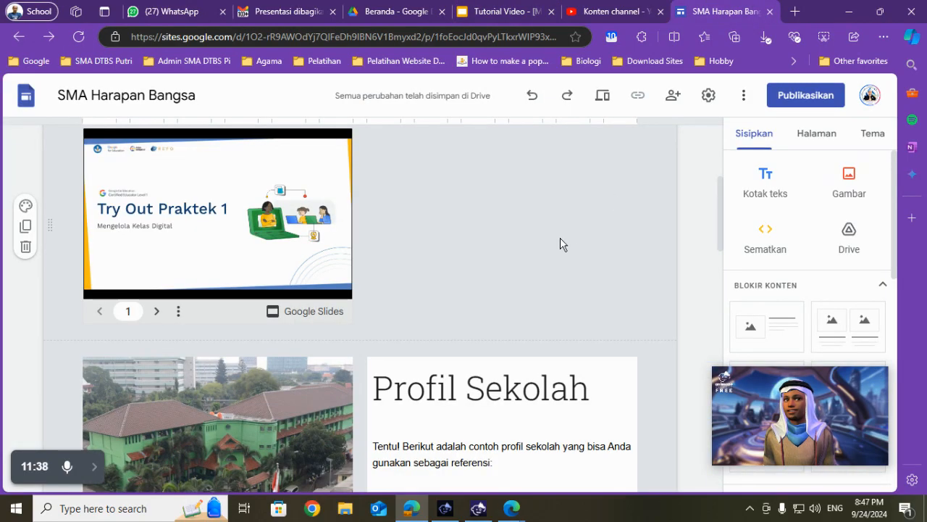
- Preview the site and examine the XI page's header, embedded presentation, school photo and Profil Sekolah text
scroll(563, 244, "up", 2)
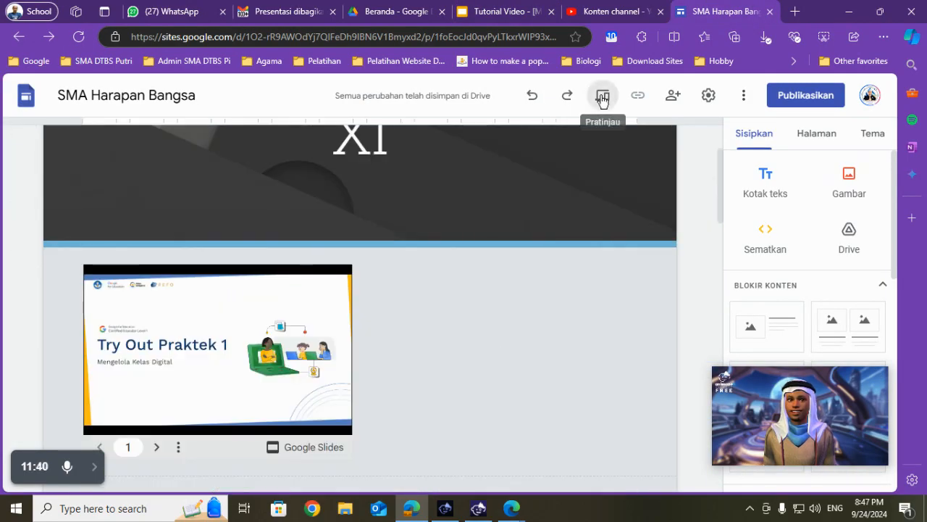
left_click(602, 97)
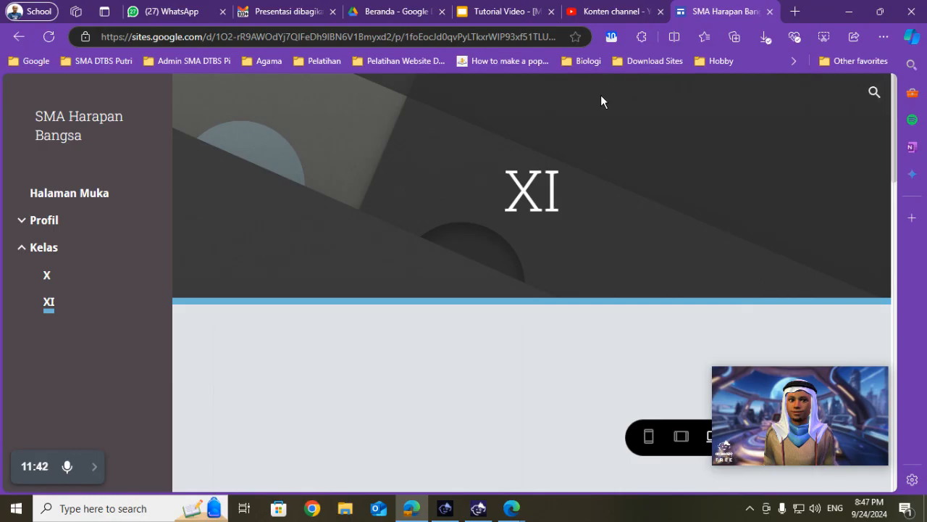
scroll(597, 265, "down", 2)
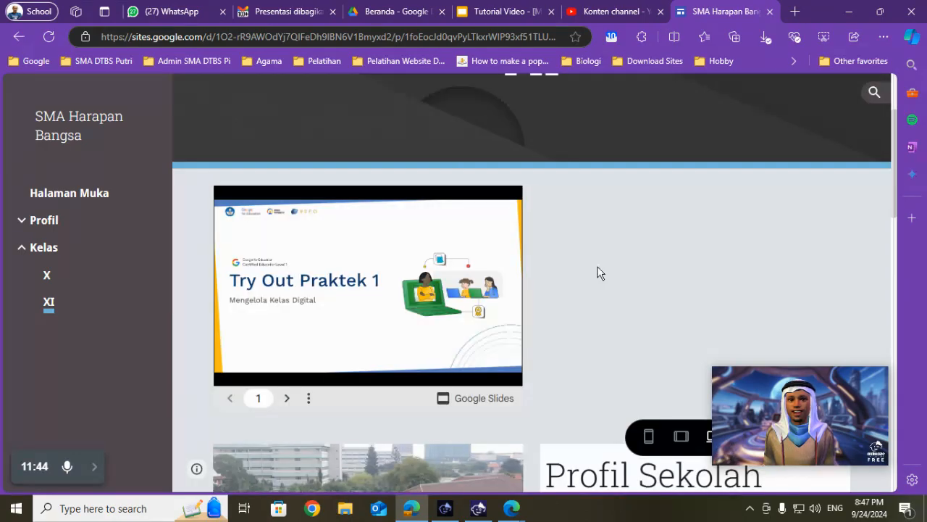
scroll(616, 262, "down", 5)
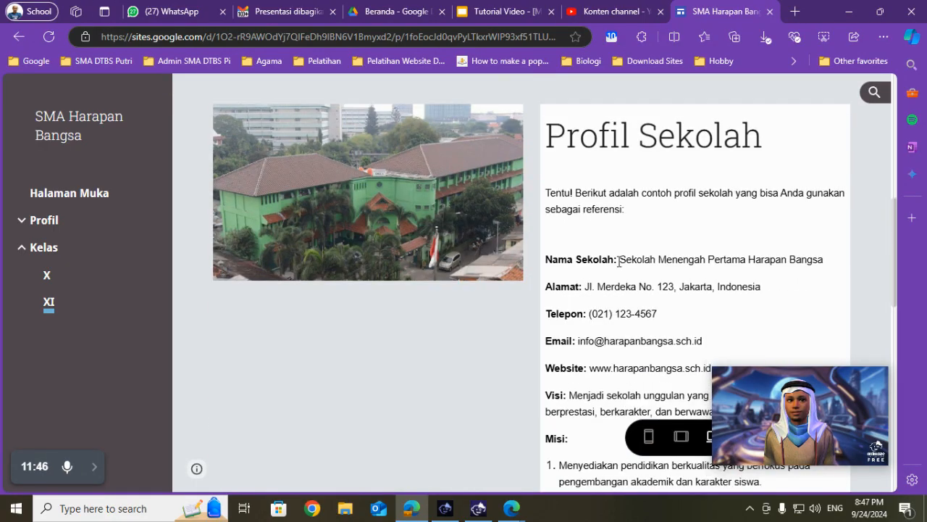
scroll(618, 262, "up", 7)
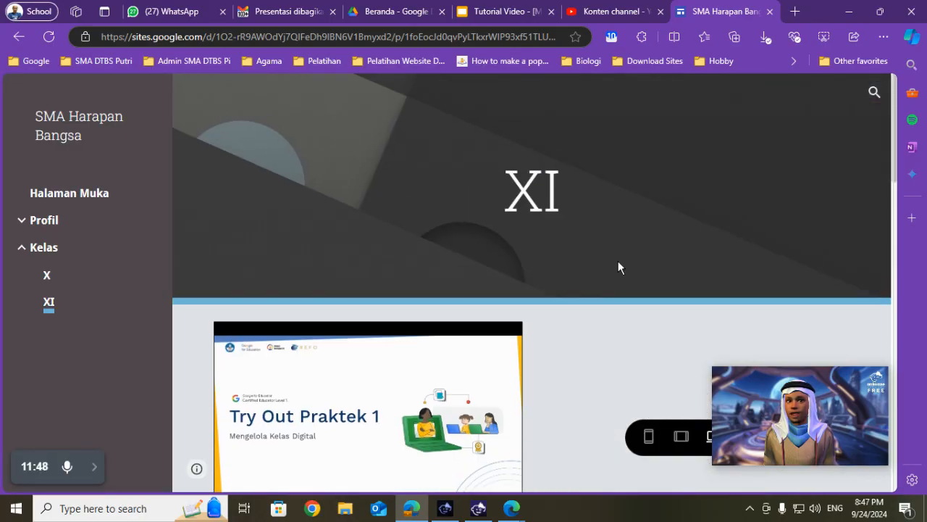
scroll(617, 268, "down", 6)
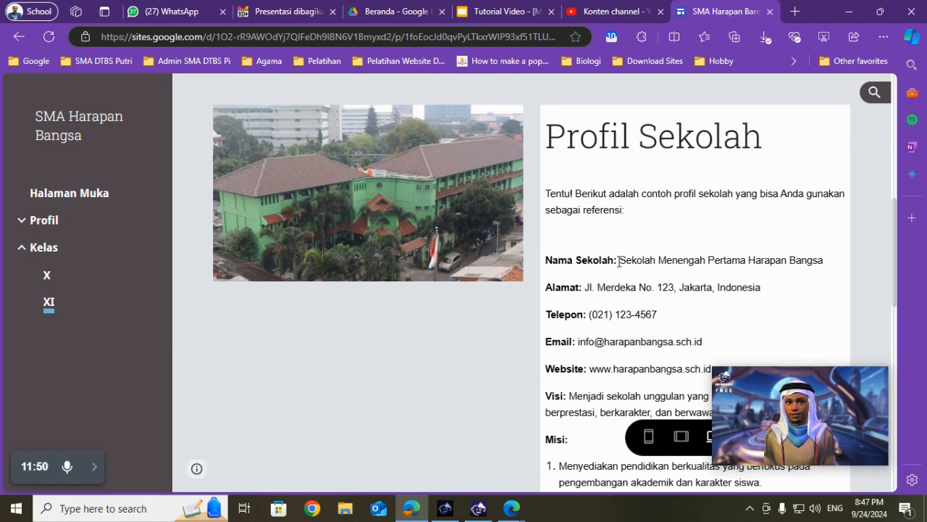
scroll(618, 267, "up", 3)
left_click_drag(751, 392, 734, 200)
scroll(507, 269, "up", 3)
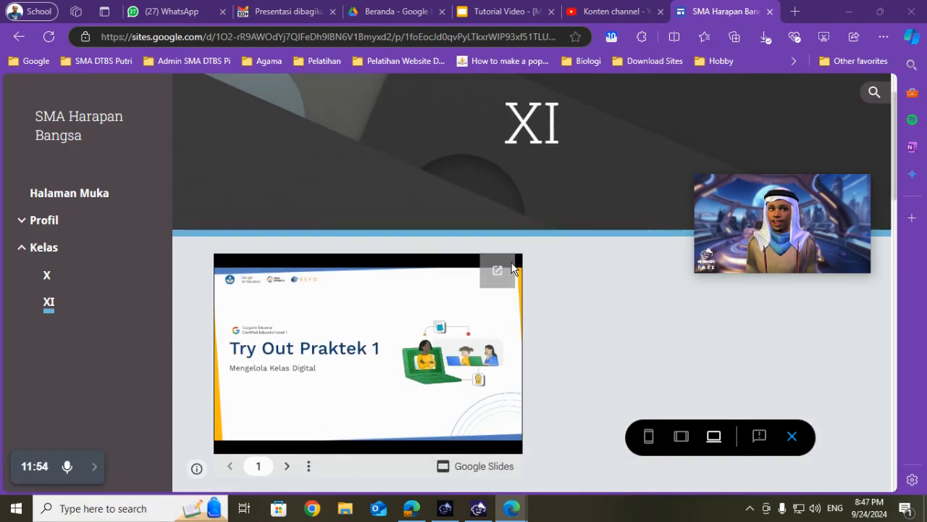
scroll(511, 268, "up", 2)
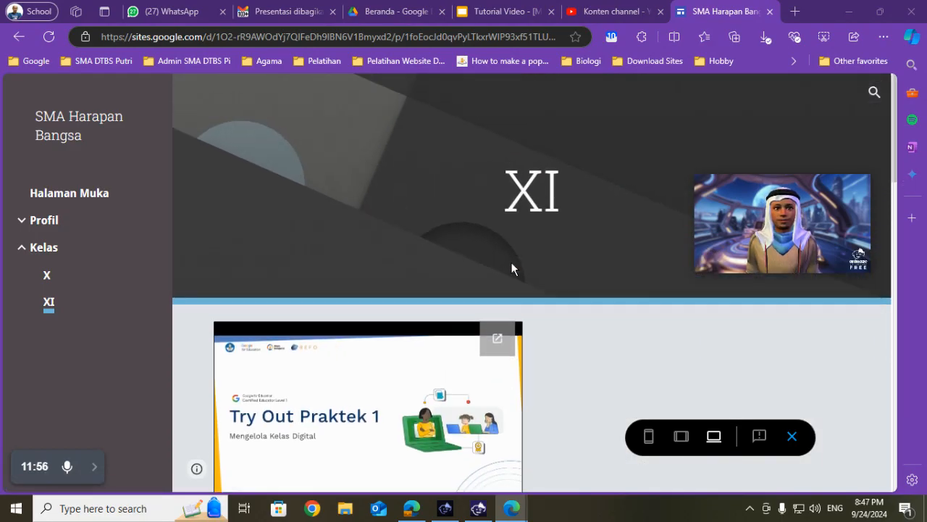
scroll(511, 268, "down", 1)
scroll(512, 268, "up", 2)
scroll(511, 266, "down", 4)
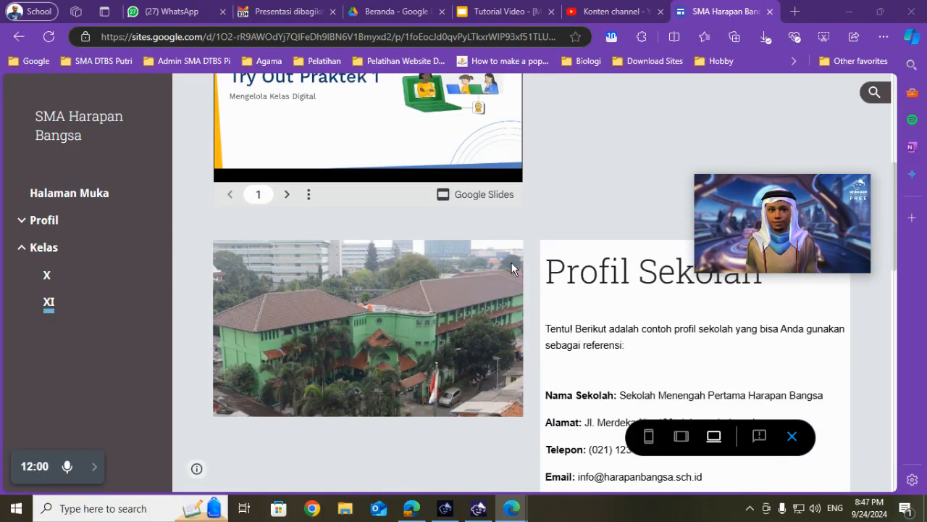
- Switch to the Slides presentation, paste the preview screenshot onto slide 40 and place it below the task heading
left_click(503, 11)
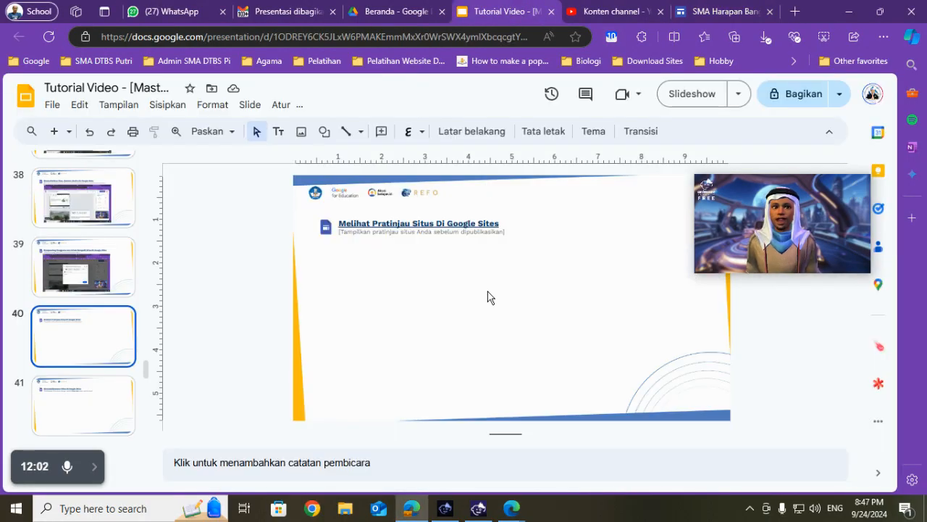
key("ctrl+v")
left_click_drag(484, 282, 445, 280)
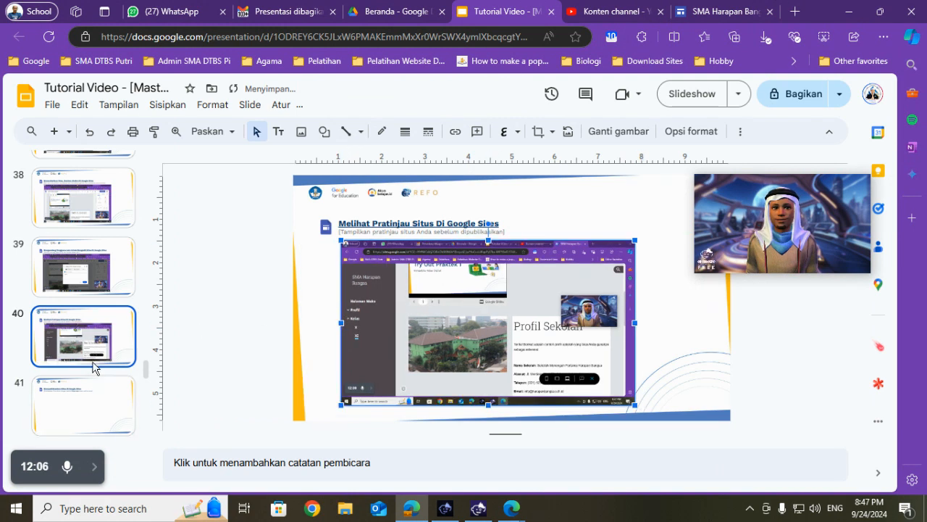
- Check the publishing task on slide 41, return to Google Sites and close the site preview
left_click(65, 403)
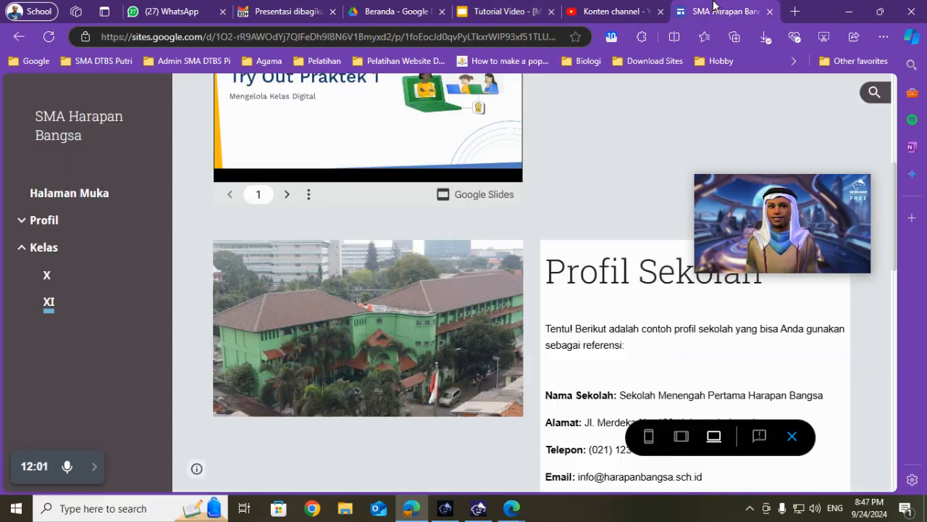
left_click(718, 11)
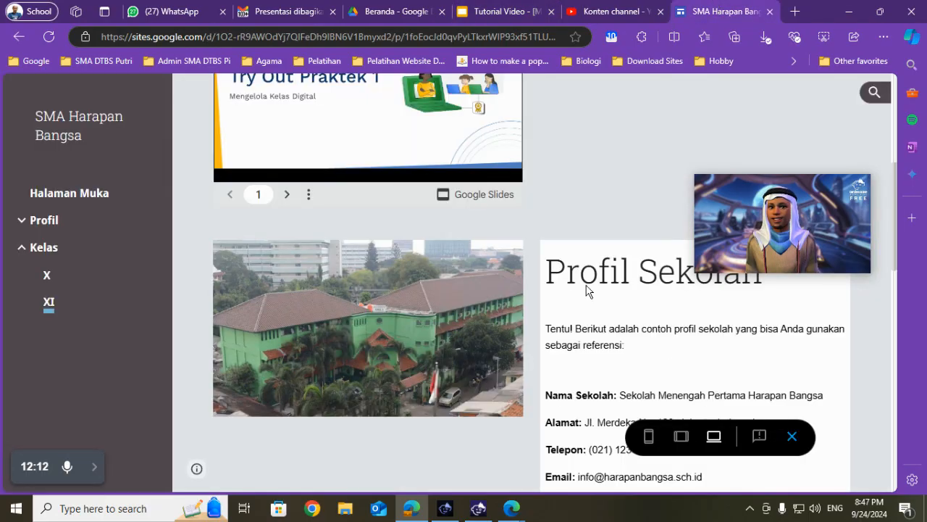
left_click(791, 436)
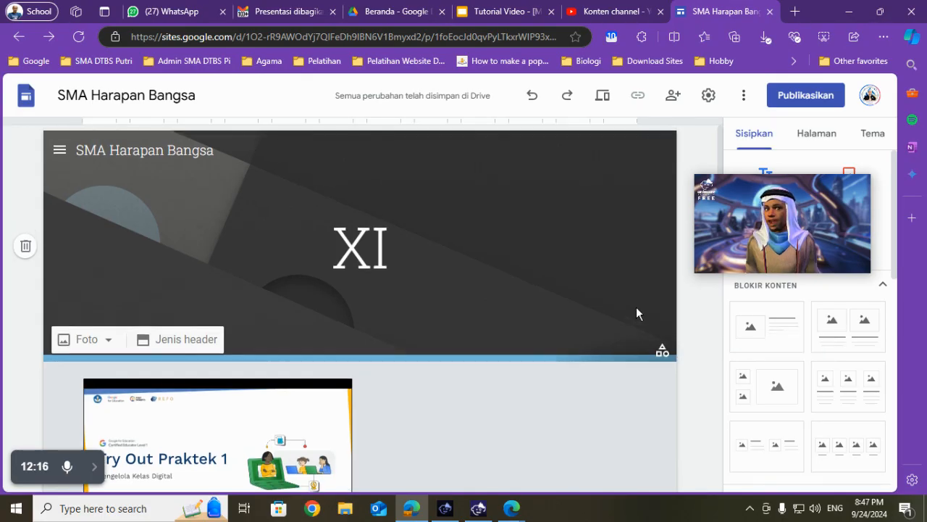
scroll(636, 307, "down", 4)
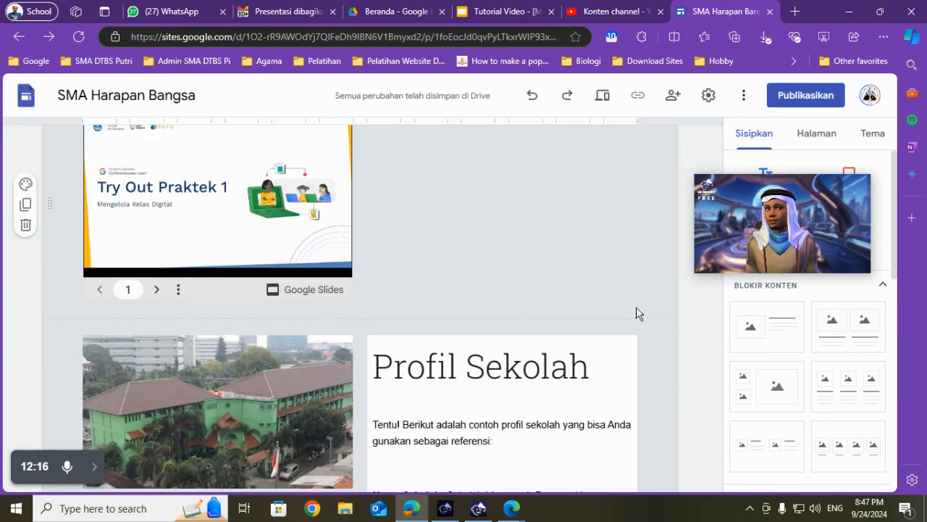
- Start publishing the site and set the published site's general access to Publik in the sharing settings
left_click(798, 97)
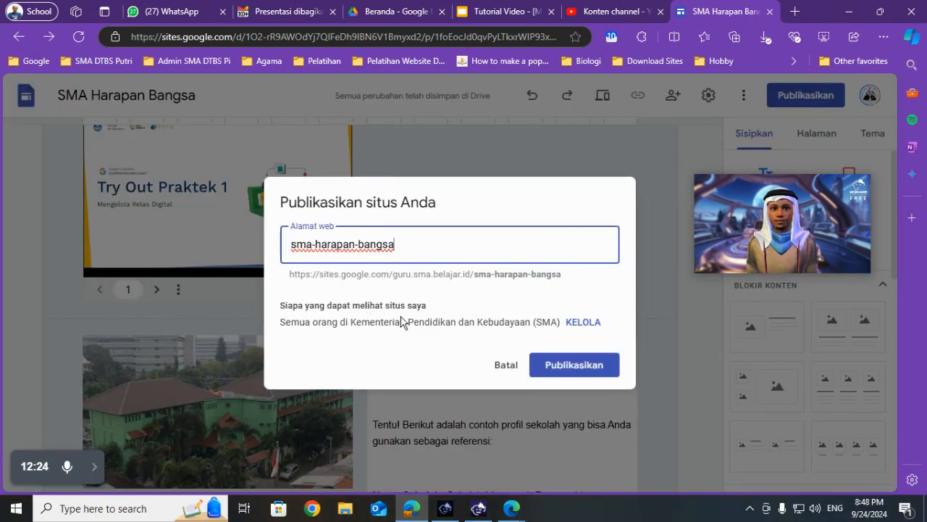
left_click(578, 326)
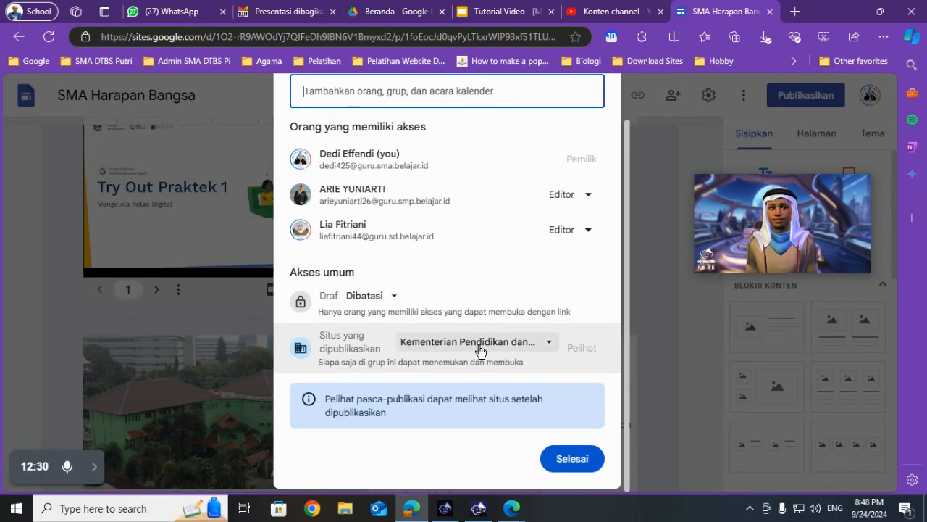
left_click(481, 347)
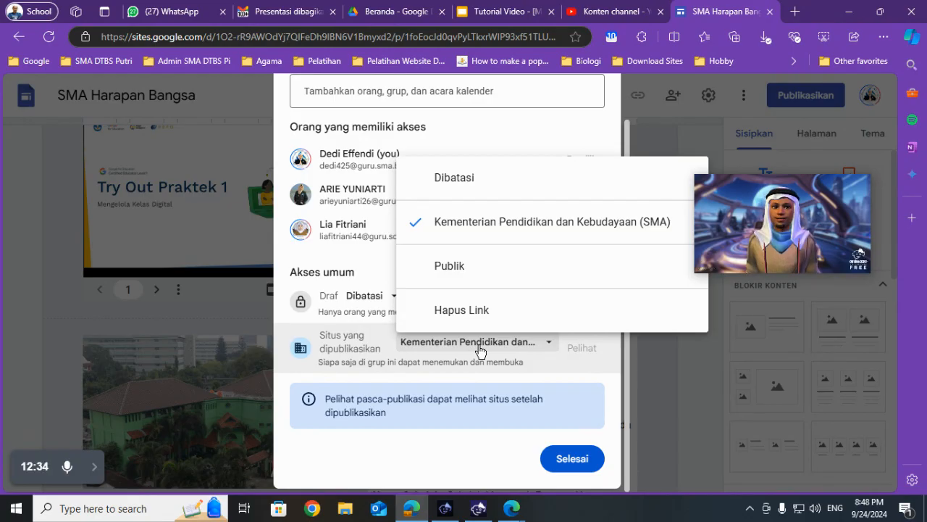
left_click(486, 275)
left_click(511, 9)
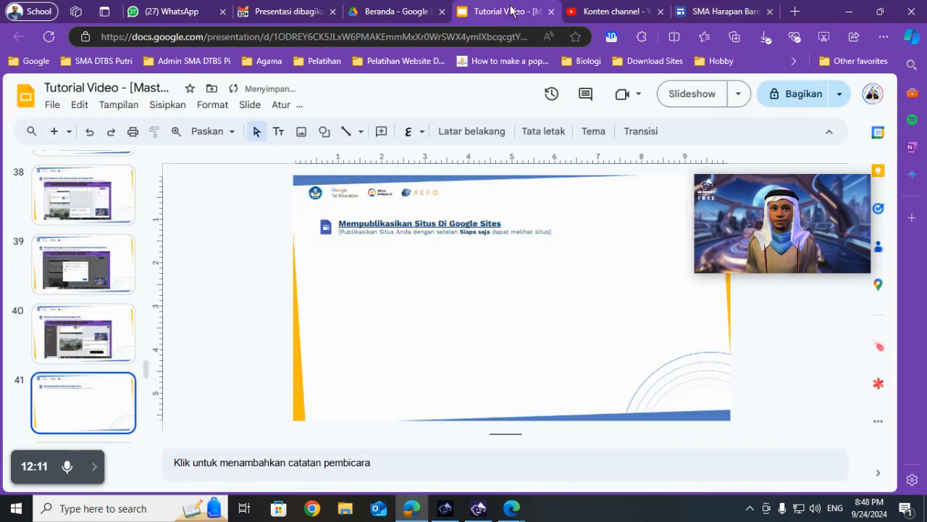
left_click(728, 11)
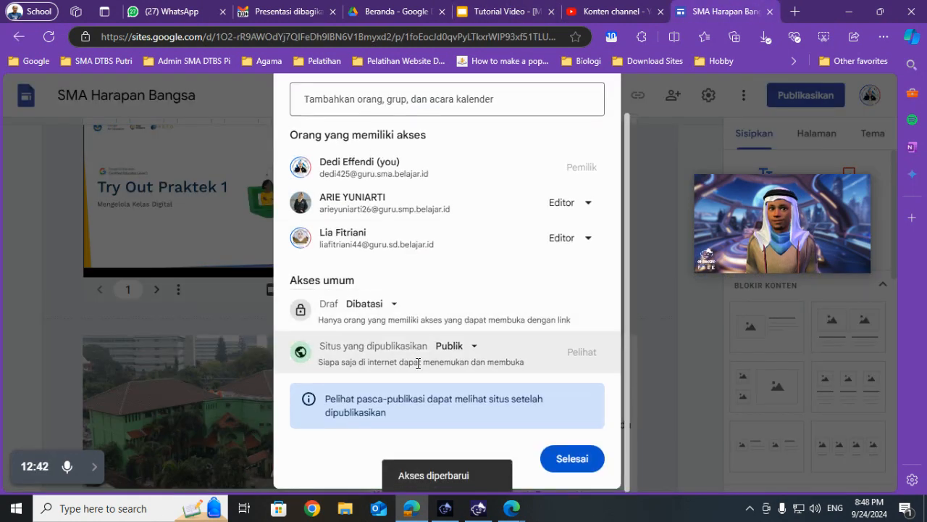
left_click(445, 348)
left_click(447, 354)
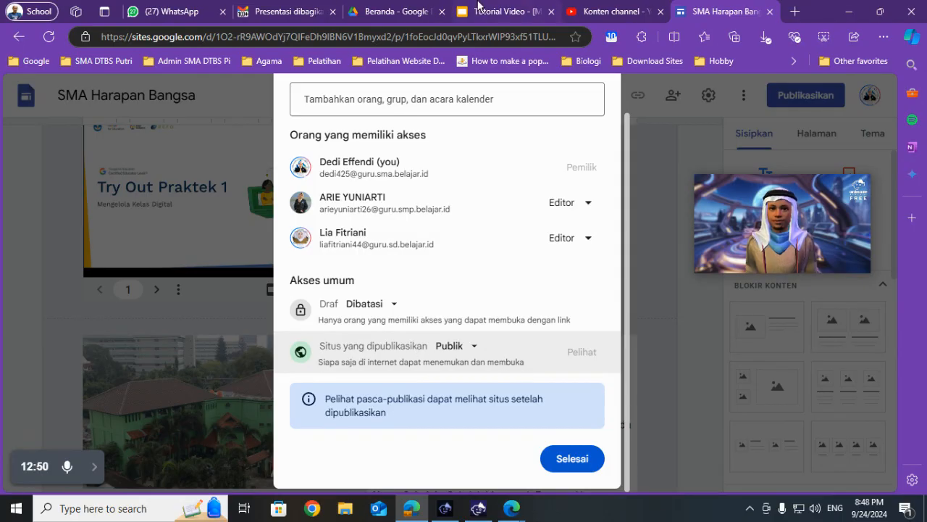
- Switch to the Slides presentation and paste the screenshot of the public access settings onto slide 41 below the task heading
left_click(516, 9)
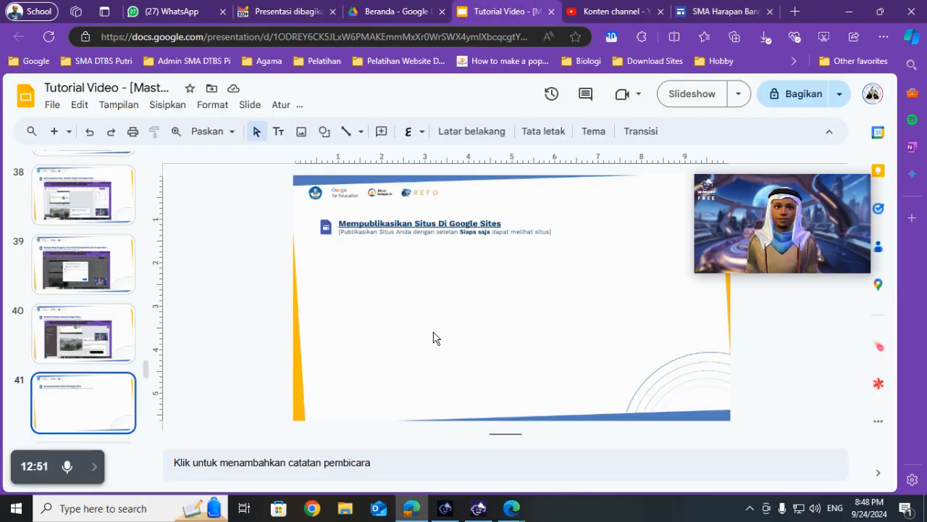
key("ctrl+v")
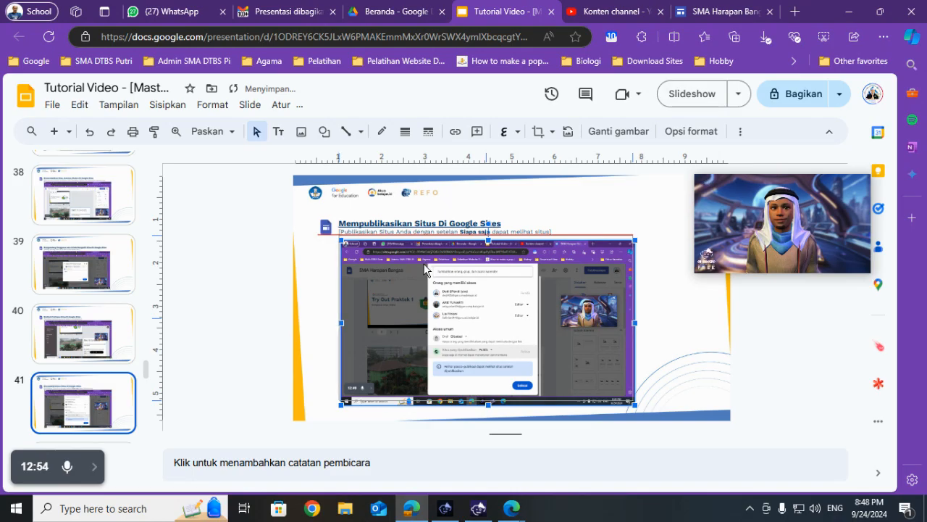
- Return to Google Sites, finish the sharing settings and publish the site with the web address sma-harapan-bangsa
left_click(734, 6)
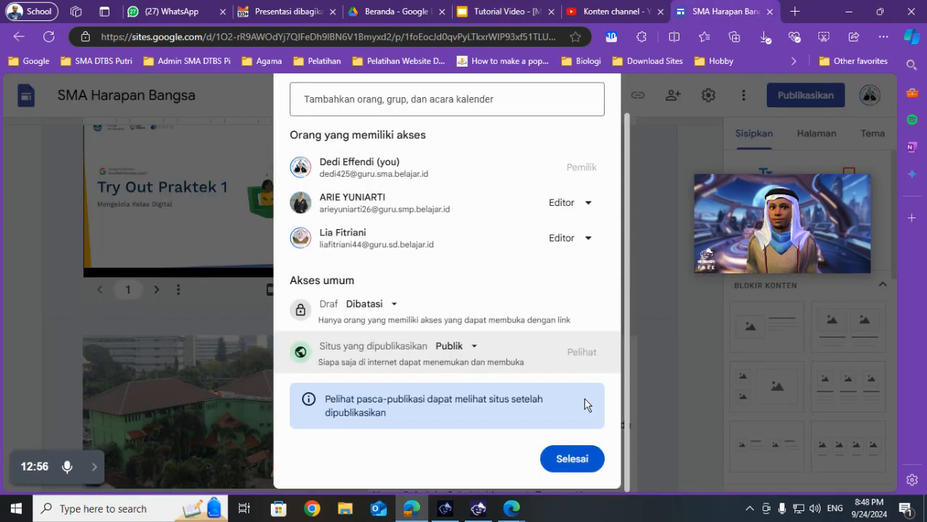
left_click(572, 458)
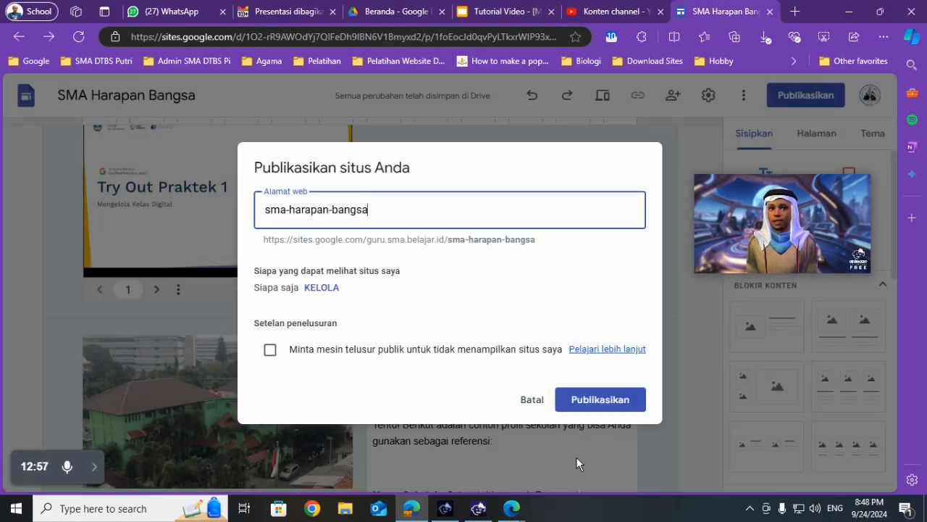
left_click(602, 410)
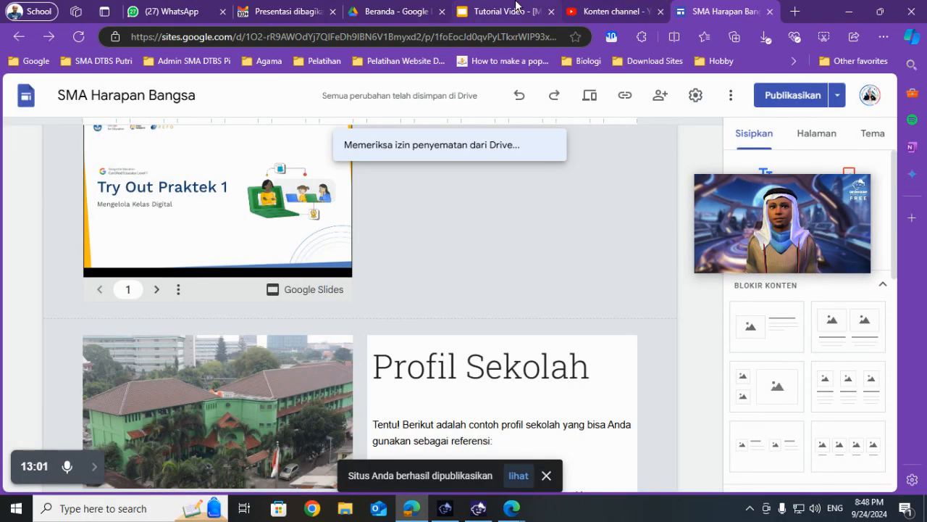
left_click(512, 6)
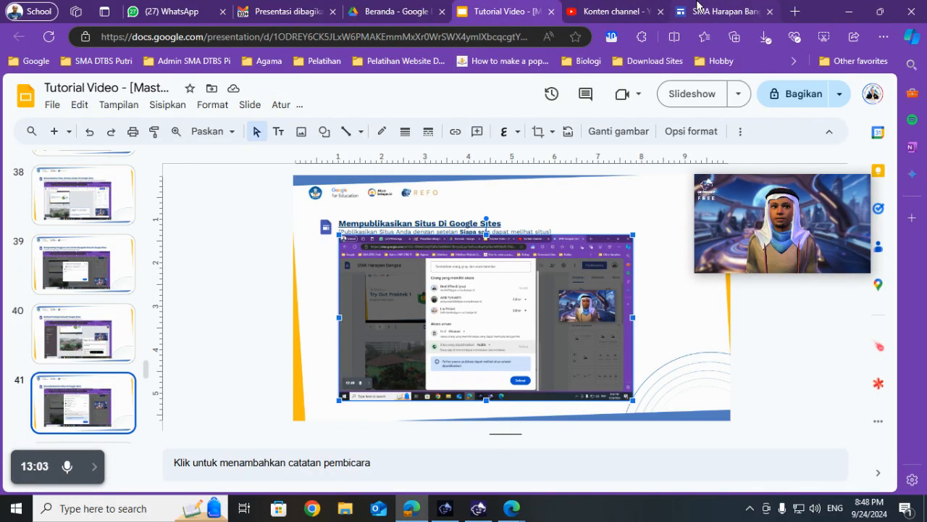
left_click(697, 11)
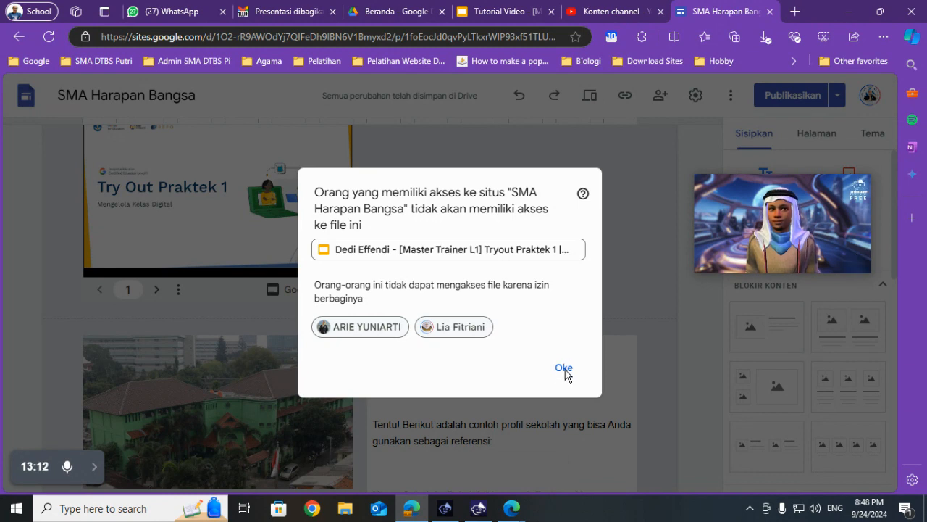
- Switch to the Slides presentation and examine the remaining Google Sites tasks on slides 42 and 43, comparing them with the completed slides
left_click(513, 6)
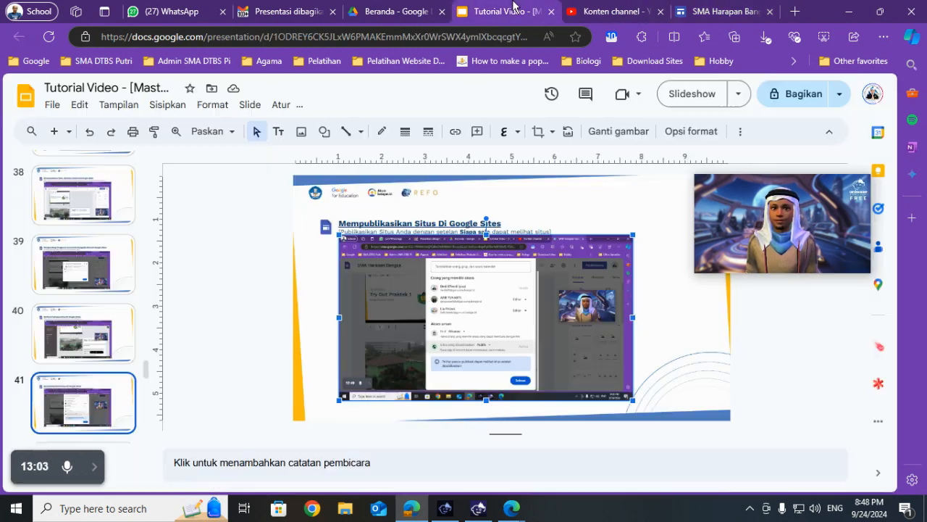
scroll(73, 290, "down", 3)
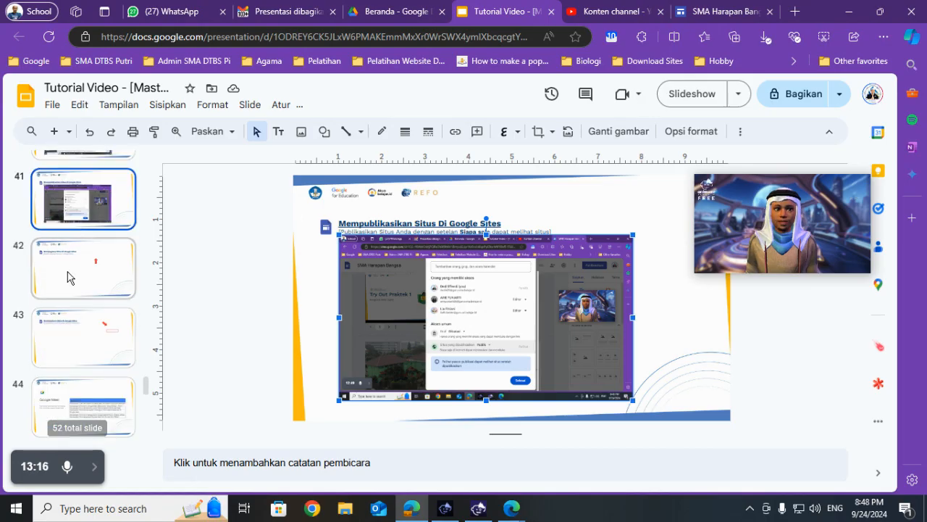
left_click(70, 277)
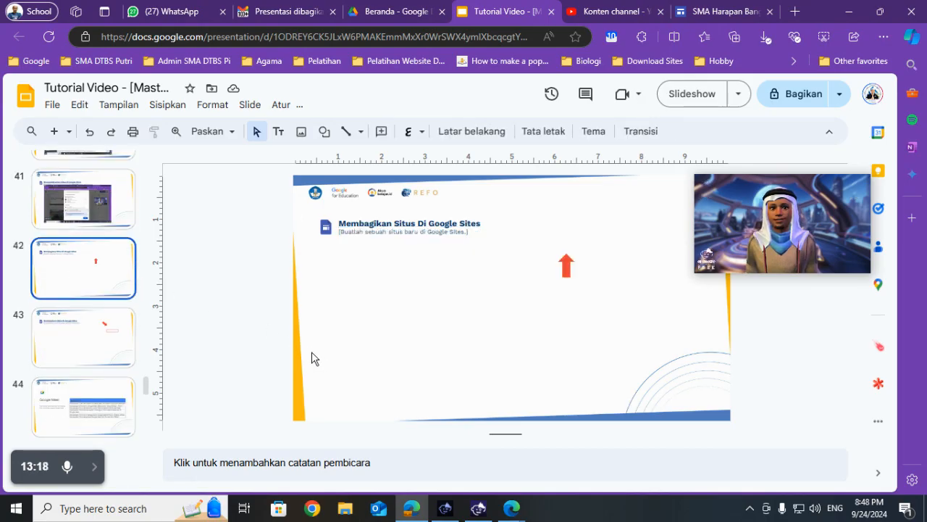
left_click(115, 209)
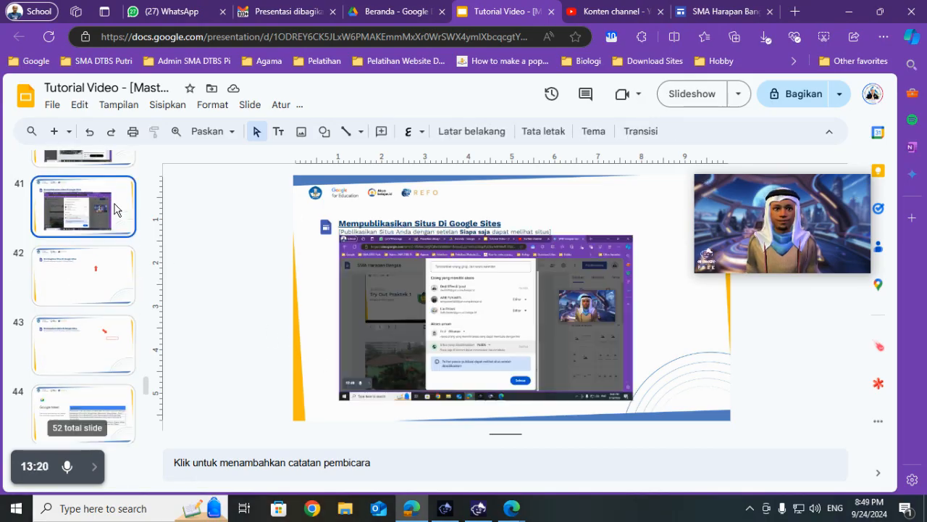
left_click(81, 280)
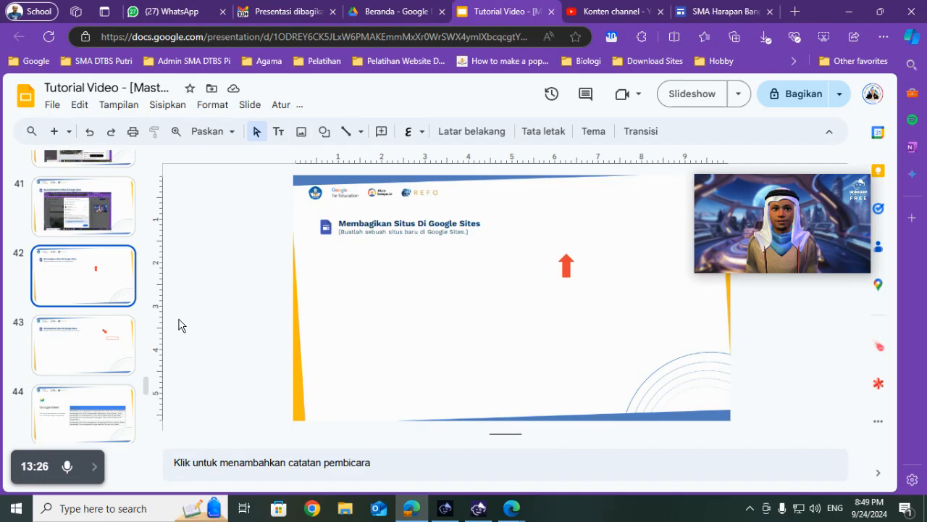
left_click(85, 367)
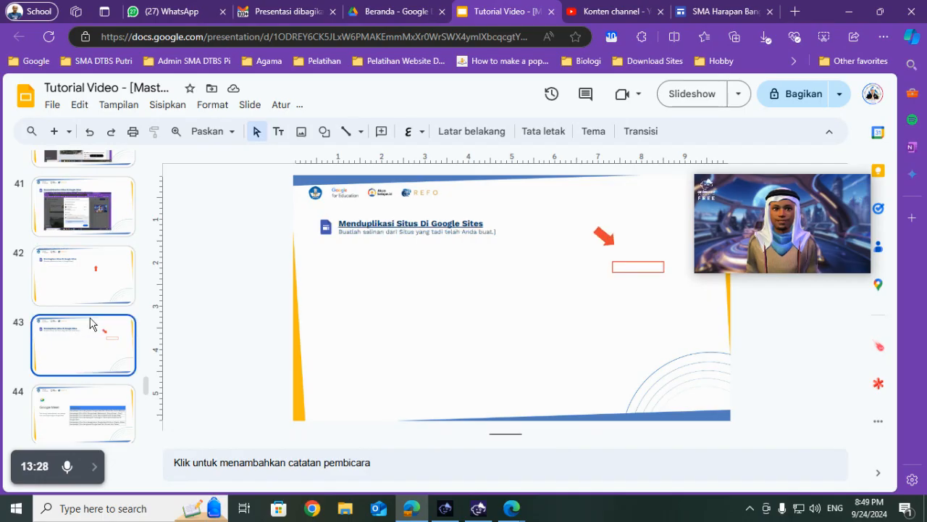
left_click(93, 287)
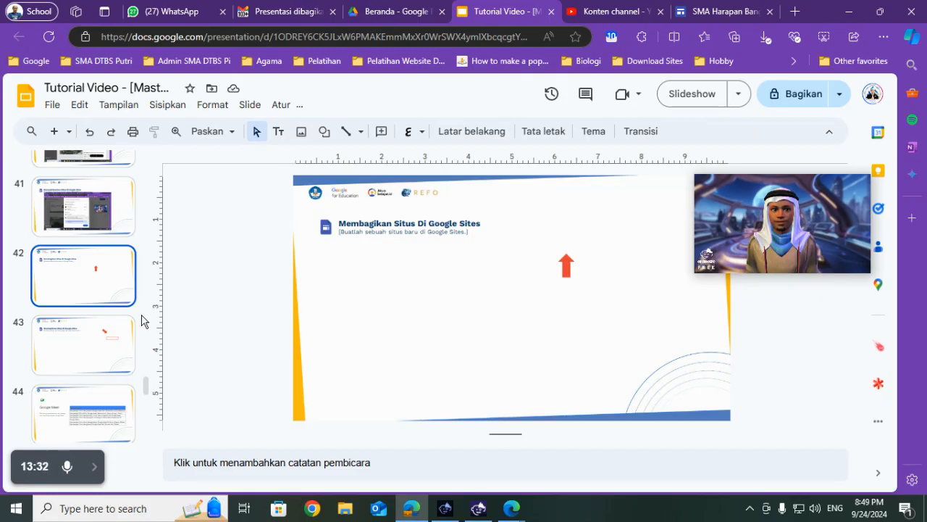
scroll(113, 294, "up", 8)
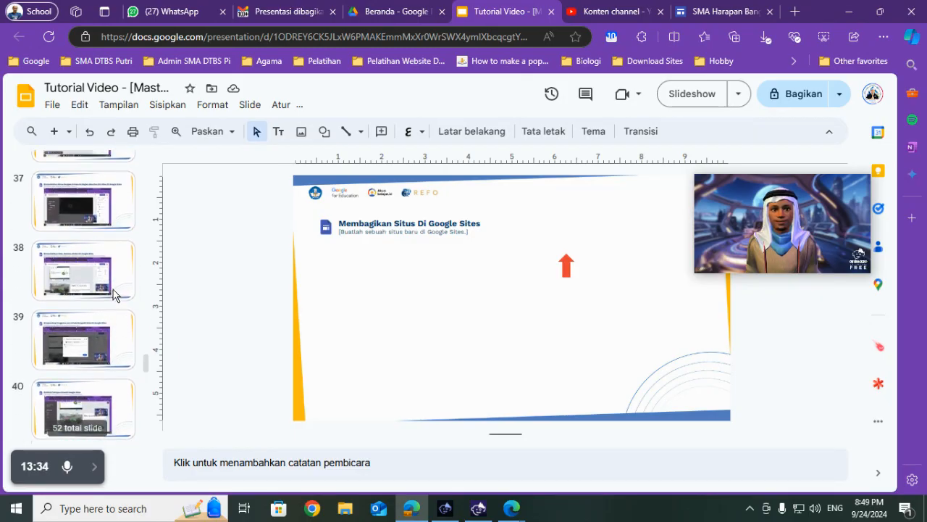
- Compare the site-sharing task on slide 42 with the completed site-creation slide 34, and review the site-duplication task on slide 43
left_click(70, 269)
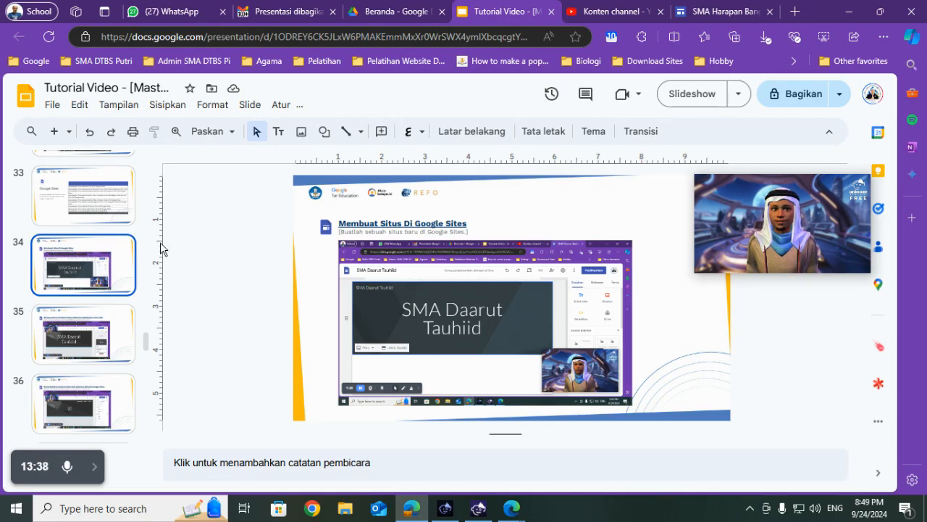
left_click(434, 300)
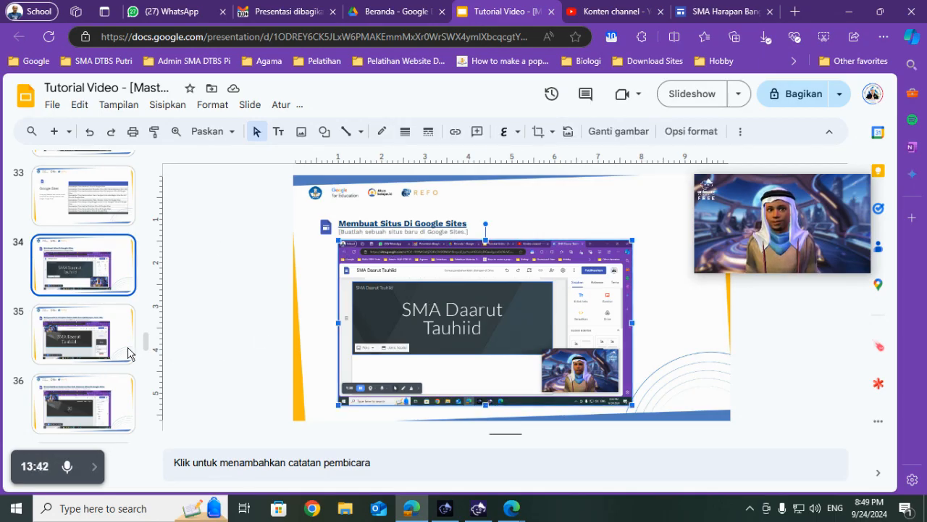
scroll(127, 353, "down", 6)
left_click(99, 353)
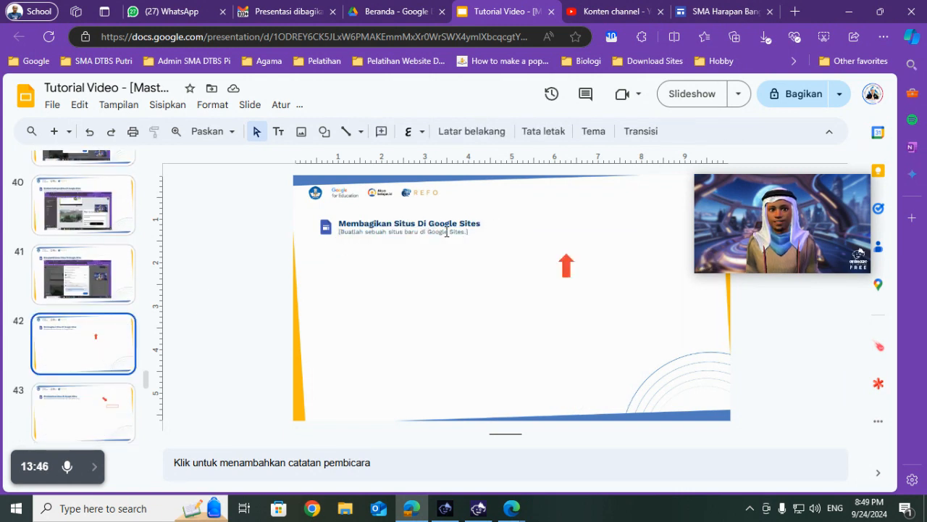
scroll(144, 323, "up", 8)
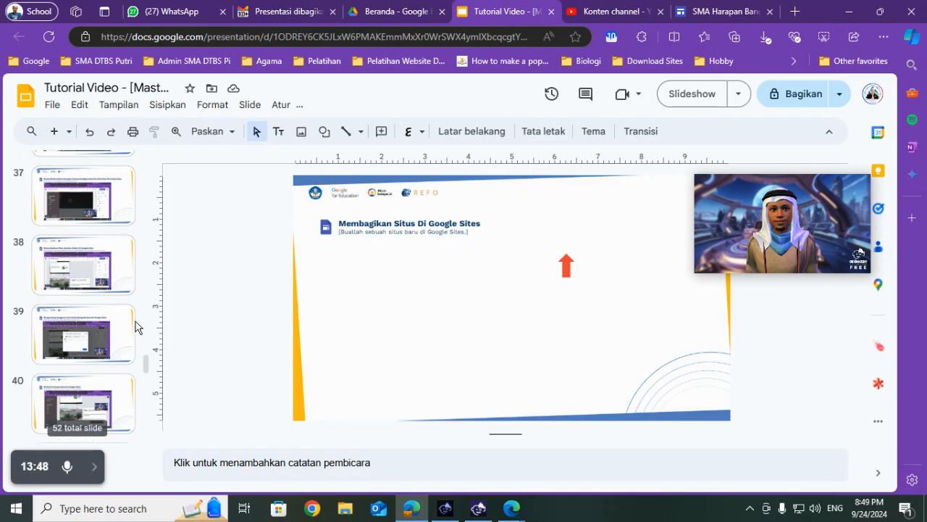
left_click(84, 318)
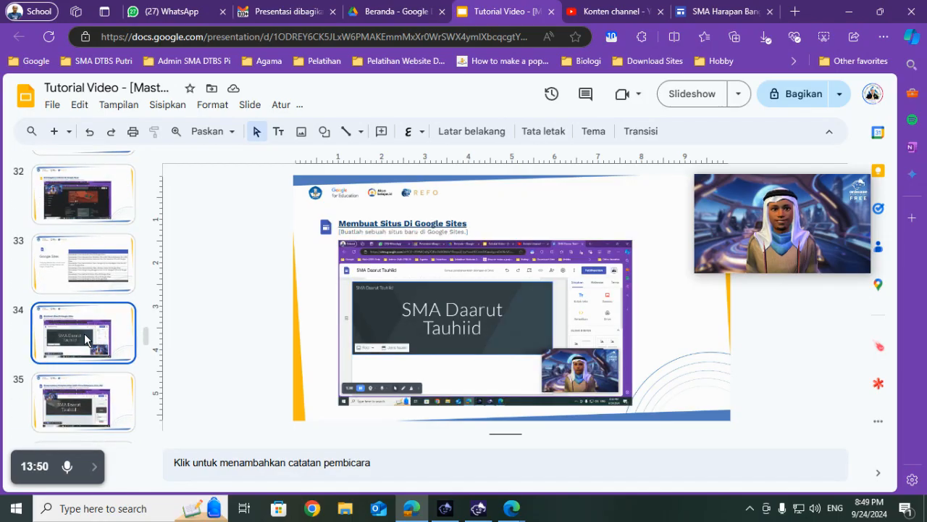
scroll(84, 334, "down", 1)
scroll(85, 342, "down", 9)
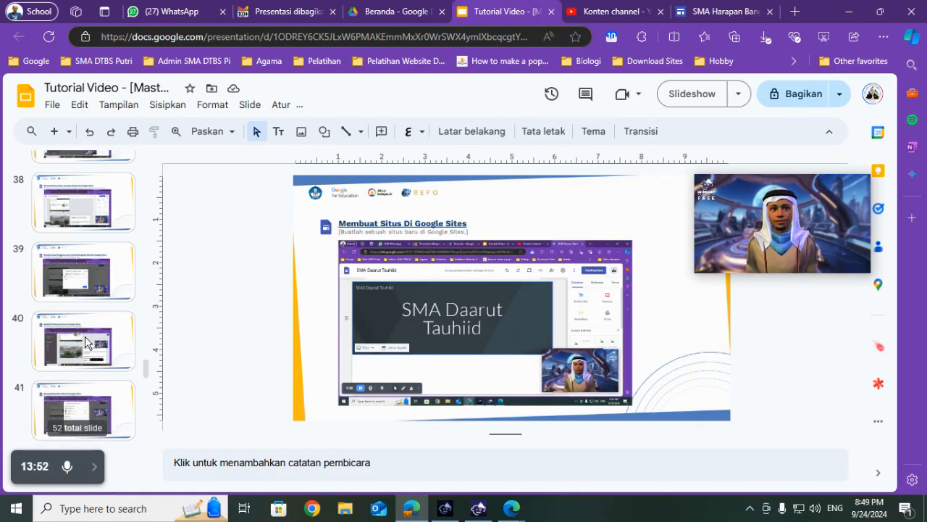
left_click(91, 217)
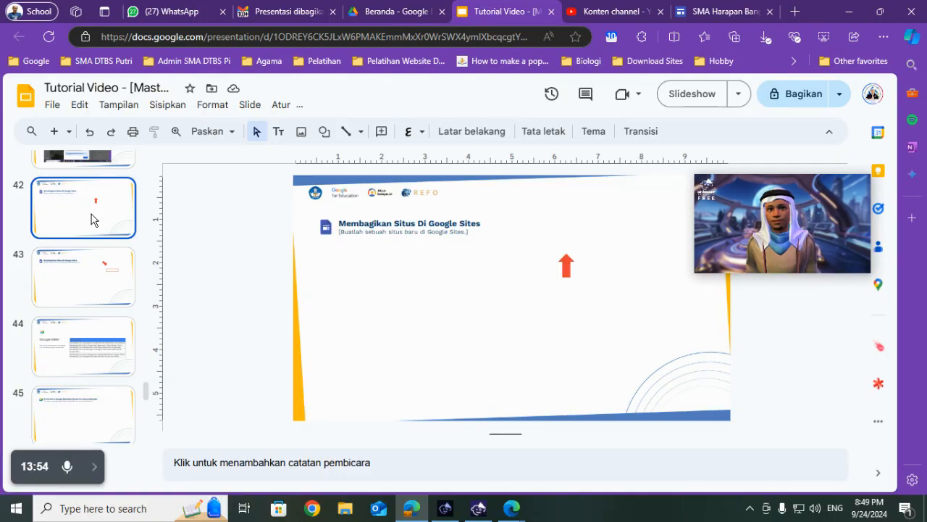
left_click(98, 280)
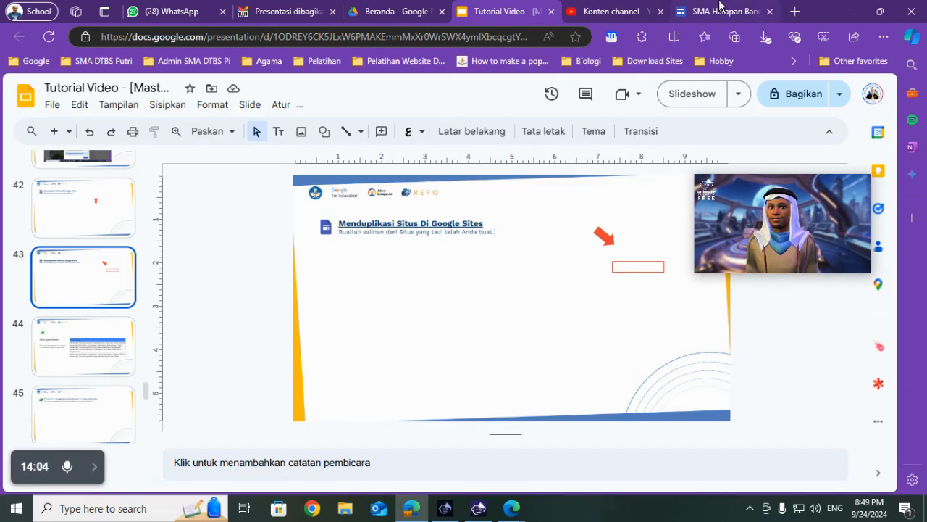
- Switch to Google Sites, reload the SMA Harapan Bangsa site editor and bring up the Buat salinan command
left_click(685, 8)
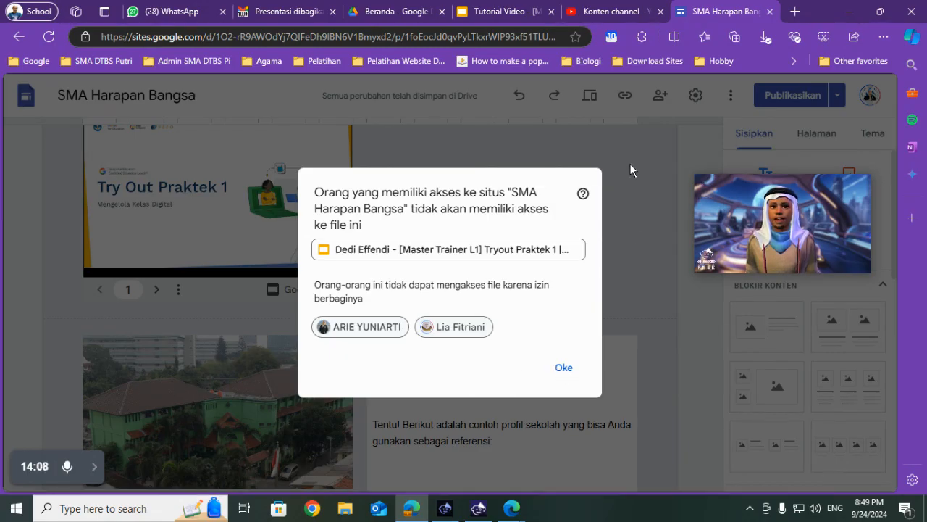
left_click(53, 37)
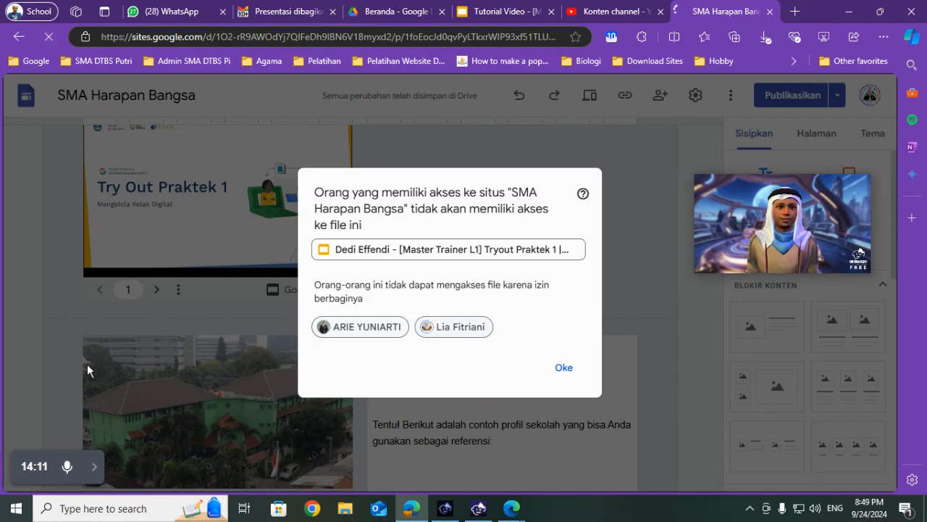
left_click(93, 470)
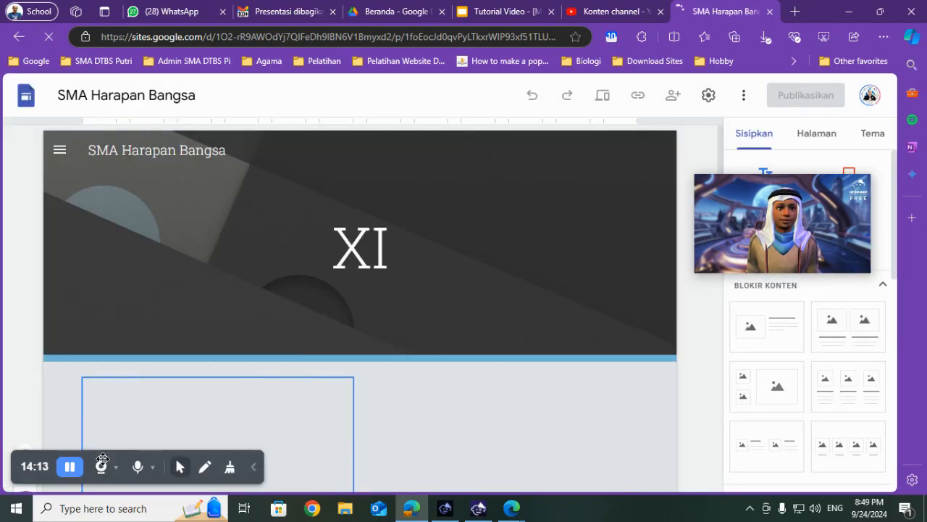
left_click(77, 470)
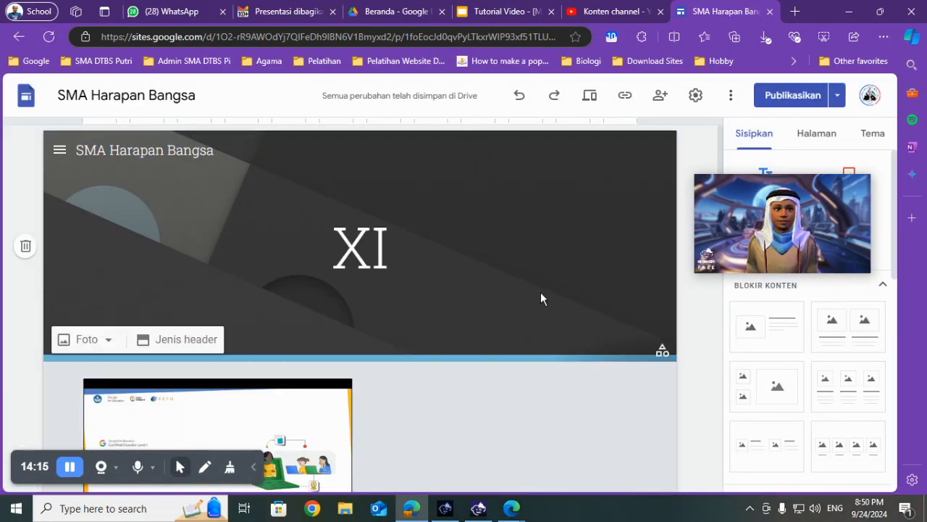
left_click(731, 105)
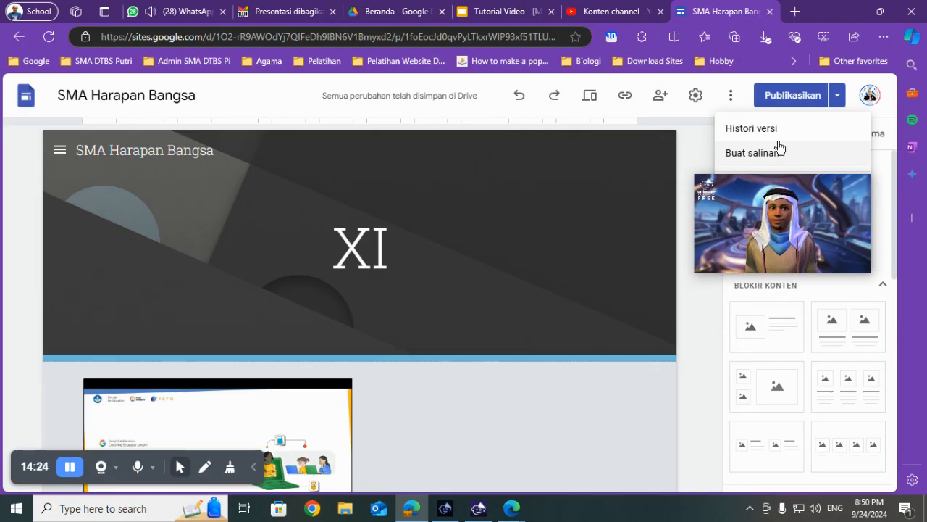
- Switch to the Slides presentation, paste the Buat salinan screenshot onto slide 43 and move the red rectangle onto that command
left_click(484, 10)
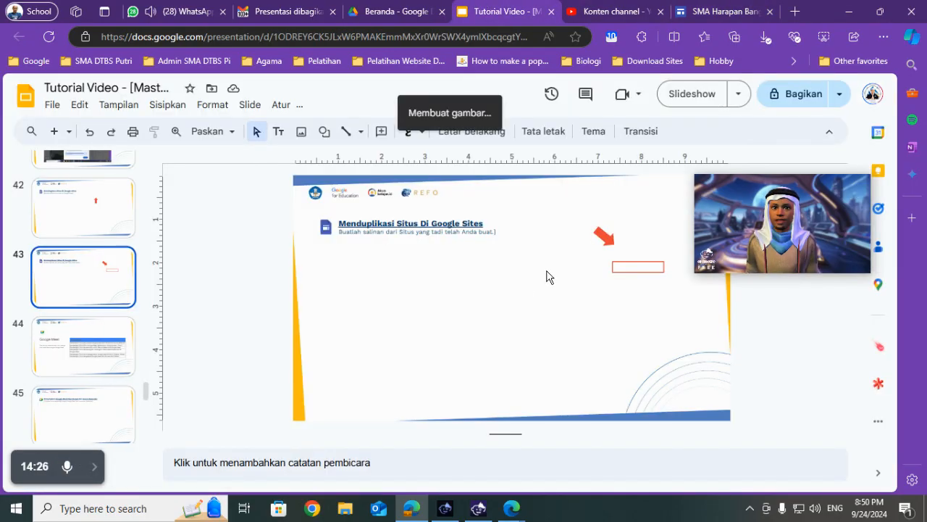
mouse_move(511, 294)
left_mouse_down()
mouse_move(570, 283)
mouse_move(519, 284)
left_mouse_up()
left_click(641, 269)
left_click_drag(641, 269, 541, 300)
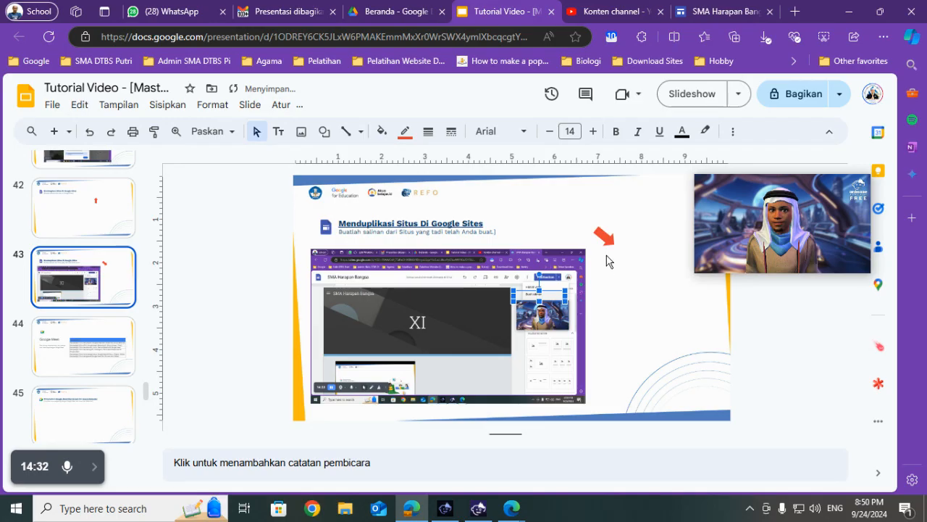
- Send the screenshot on slide 43 to the back and move the red arrow so it points at the outlined Buat salinan command
left_click(482, 288)
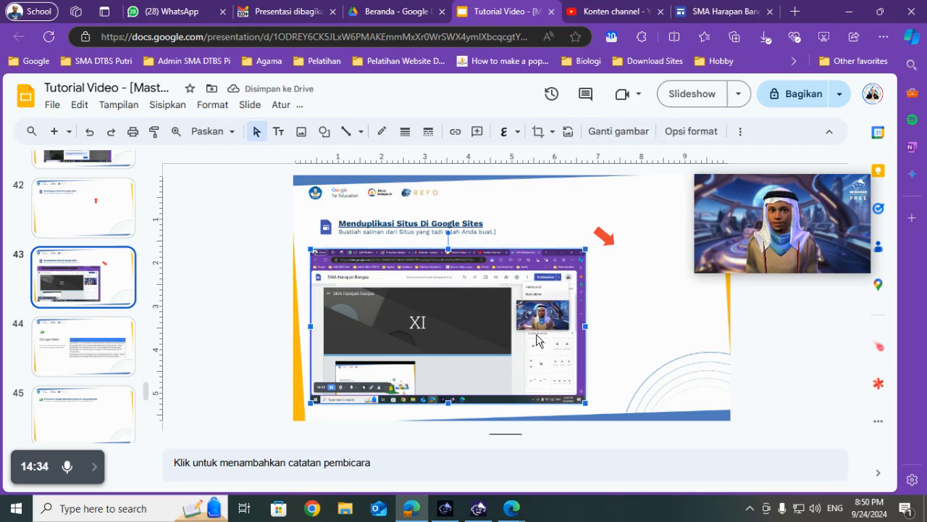
right_click(487, 305)
mouse_move(551, 305)
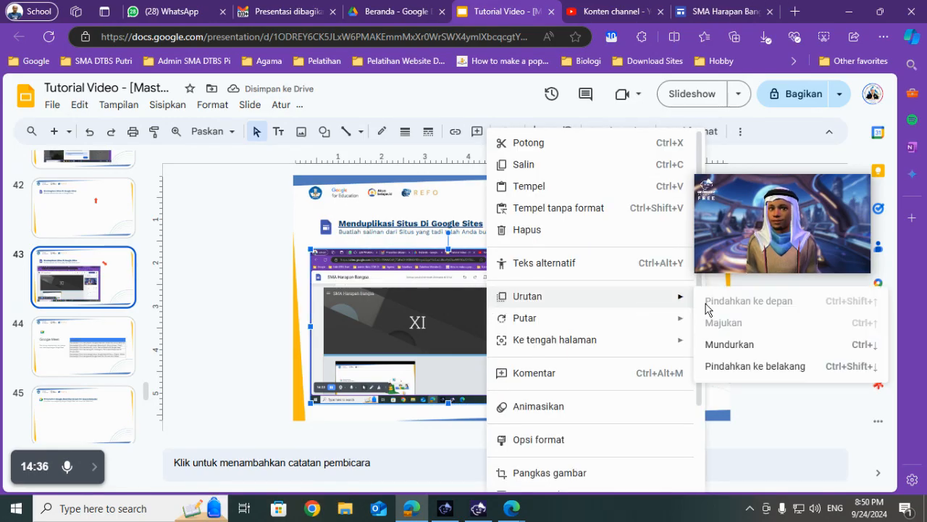
left_click(703, 366)
left_click(604, 236)
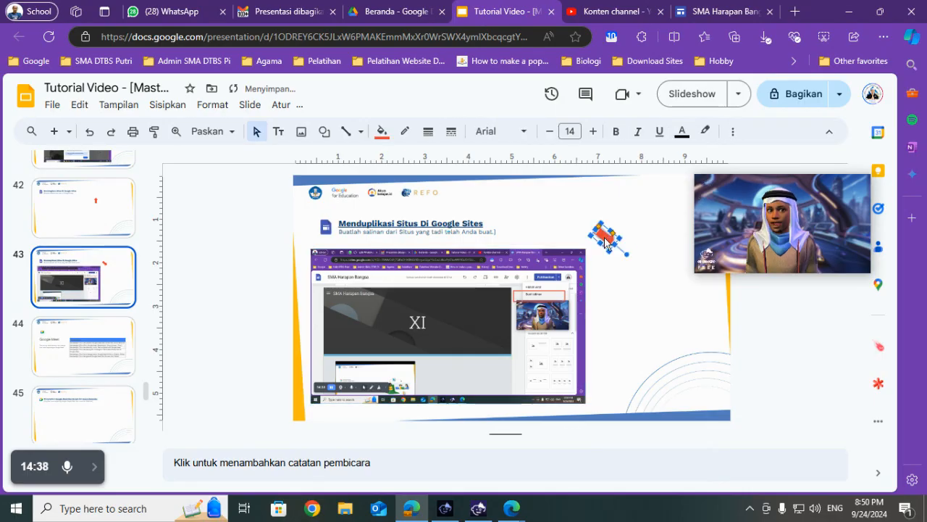
left_click_drag(607, 257, 513, 297)
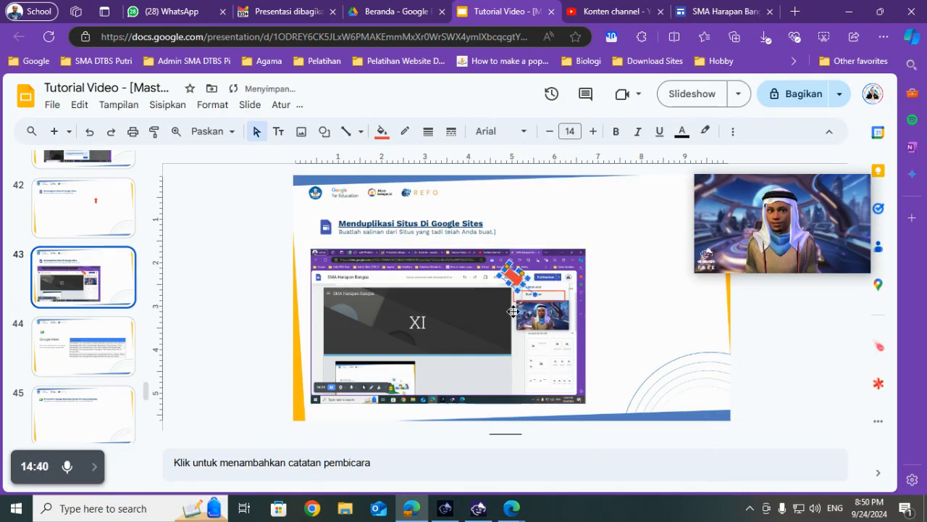
left_click(629, 326)
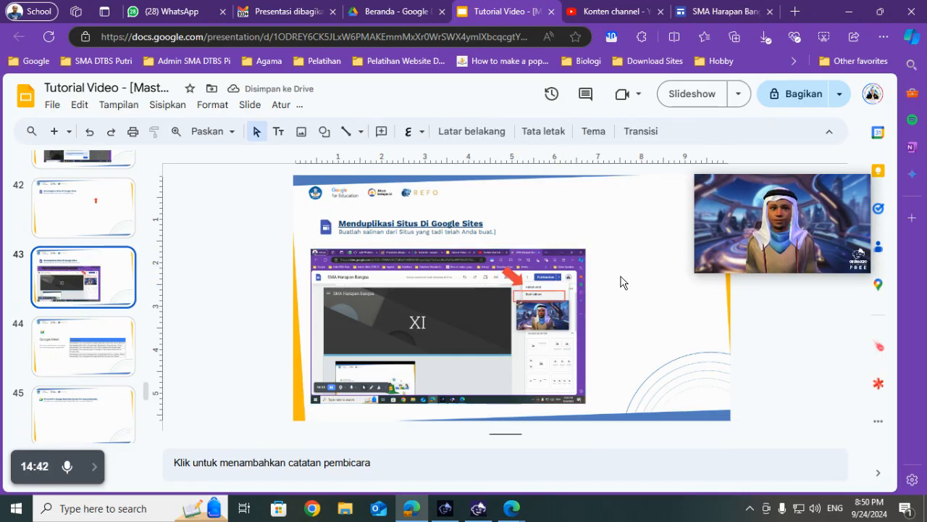
- Return to Google Sites and duplicate the entire site as Salinan dari SMA Harapan Bangsa in Drive Saya
left_click(721, 6)
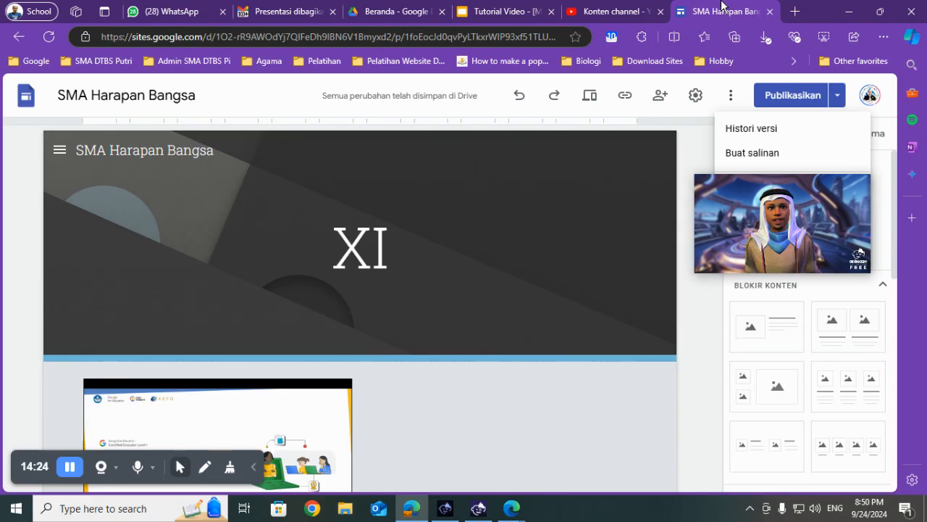
left_click(753, 153)
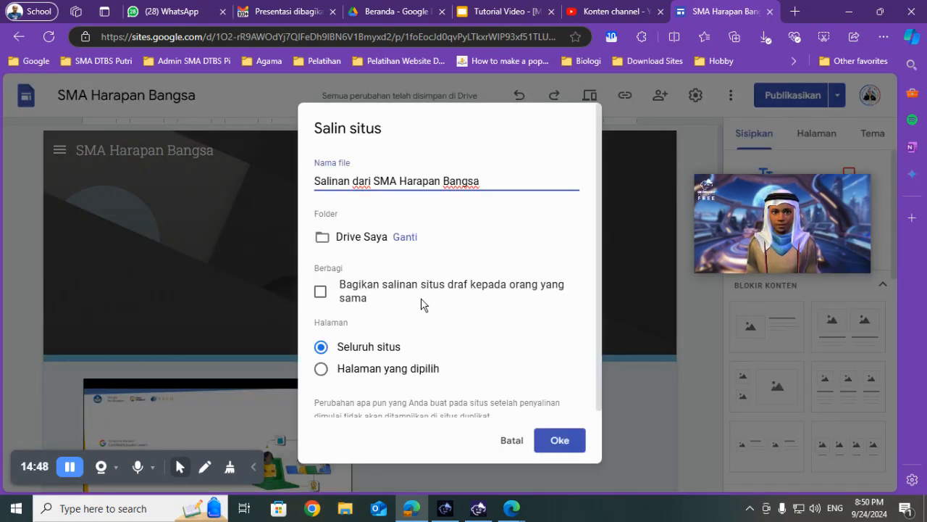
left_click(564, 441)
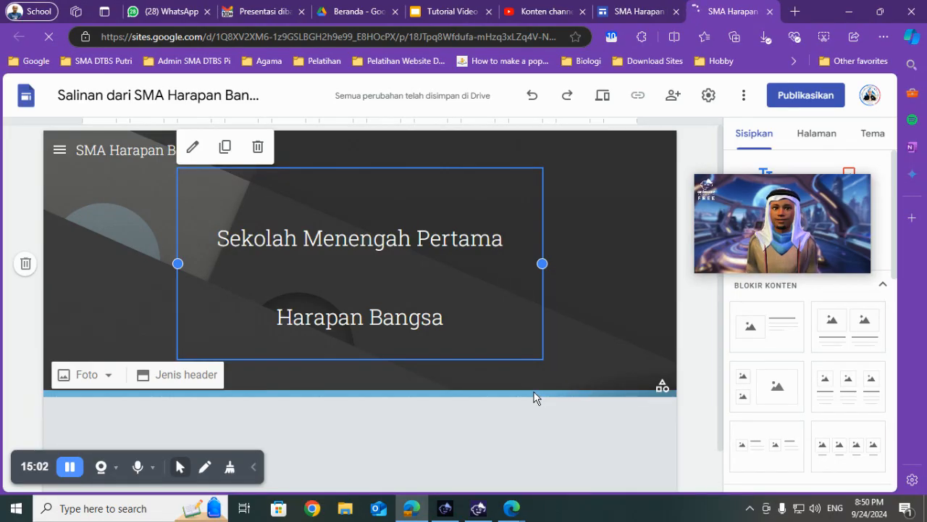
- Switch to the Slides presentation and open slide 44 with the list of Google Meet tasks
left_click(495, 5)
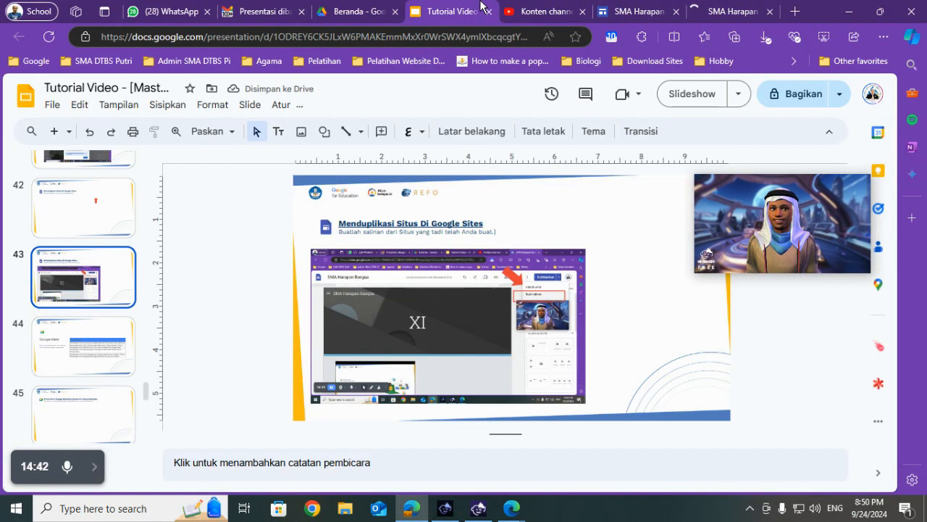
left_click(70, 365)
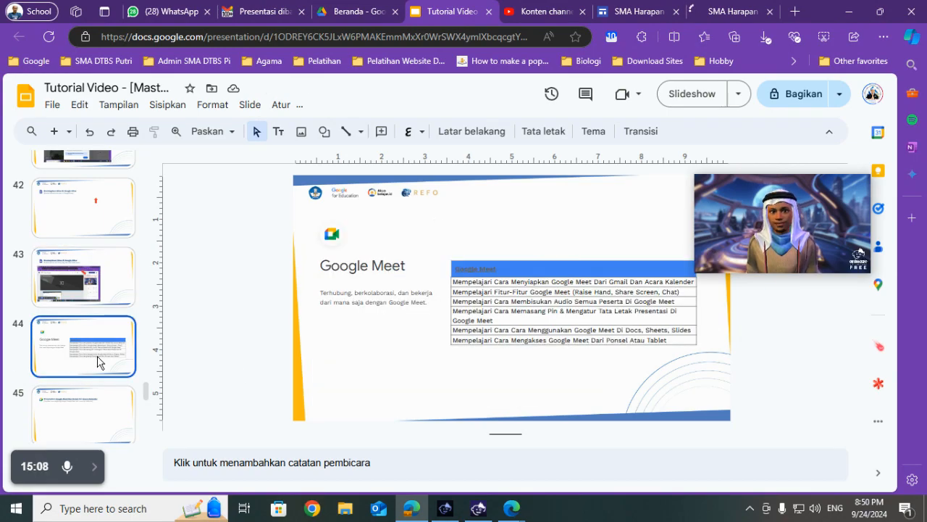